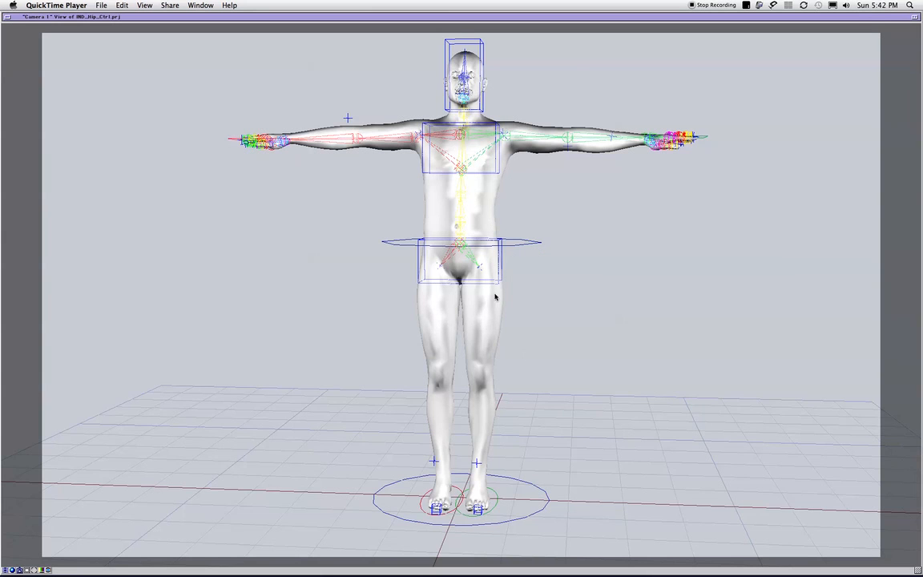
Select the box-shaped hip control around the character's pelvis and examine it from an angled close-up view.
left_click(543, 351)
scroll(534, 344, "up", 5)
middle_click_drag(585, 301, 590, 369)
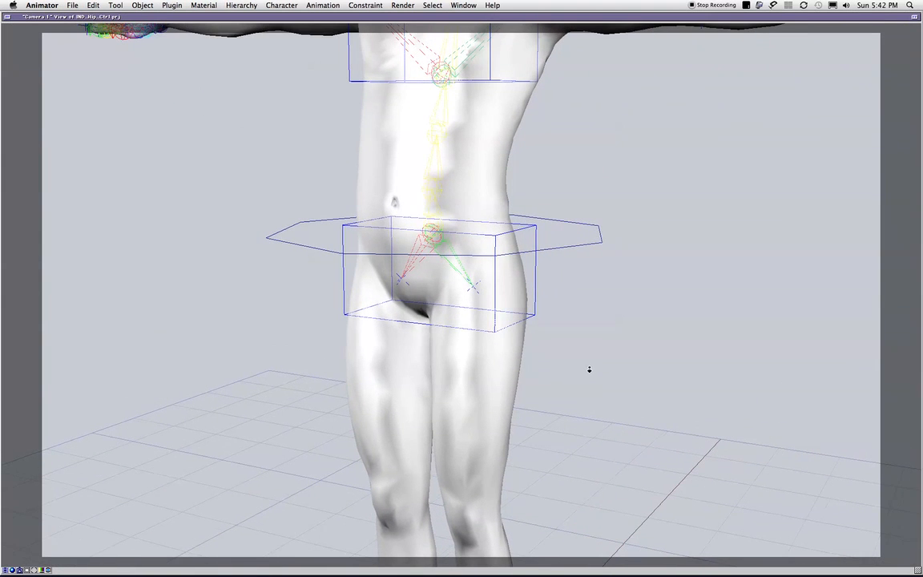
left_click(534, 297)
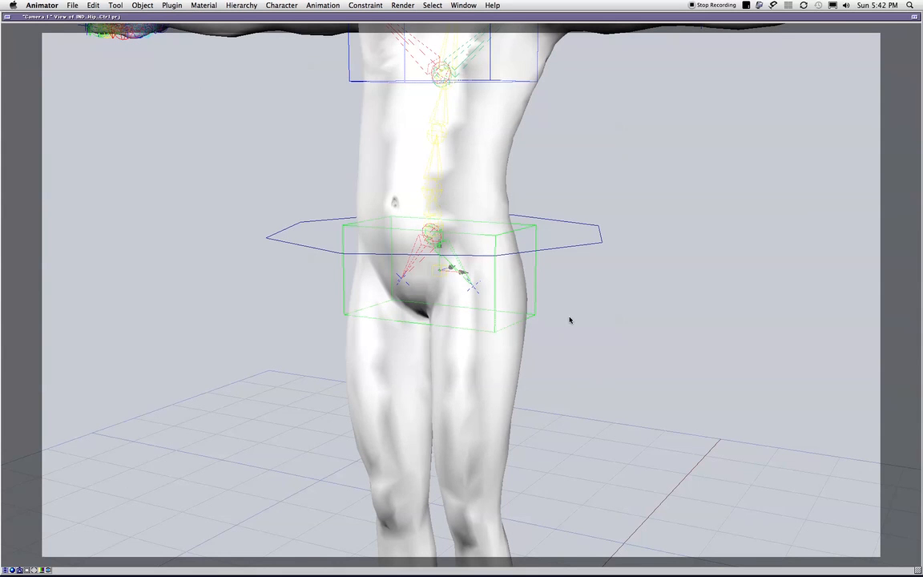
key("t")
left_click_drag(564, 307, 521, 305)
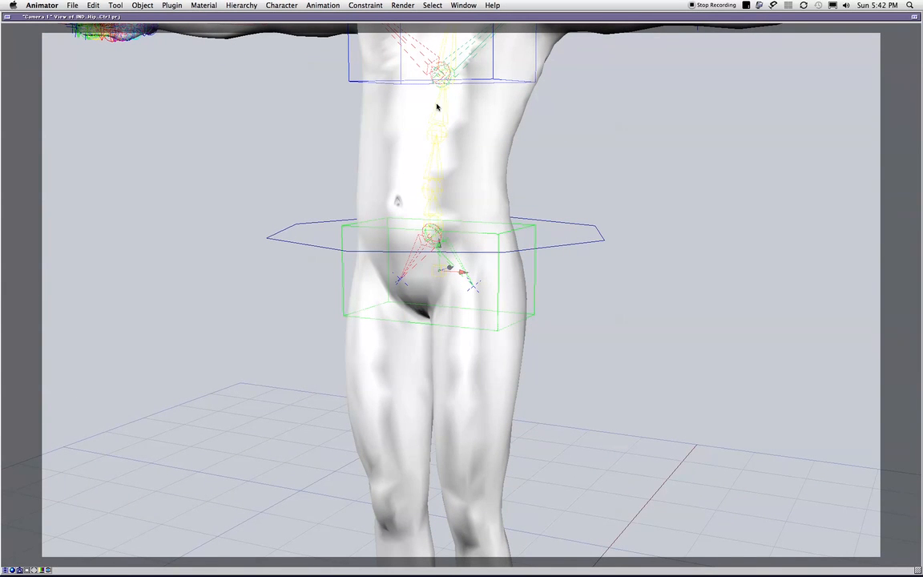
Try moving the center-of-gravity control around the waist slightly down.
scroll(486, 309, "down", 5)
scroll(496, 314, "up", 2)
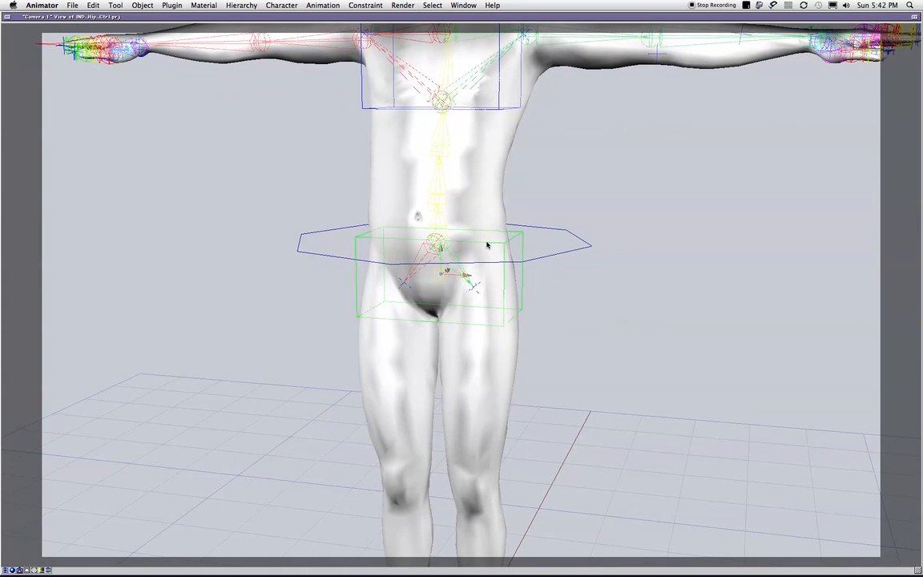
left_click(541, 243)
mouse_move(436, 241)
left_mouse_down()
mouse_move(394, 262)
mouse_move(565, 318)
mouse_move(354, 212)
mouse_move(329, 216)
mouse_move(570, 284)
mouse_move(519, 296)
mouse_move(425, 254)
mouse_move(439, 274)
mouse_move(500, 281)
mouse_move(437, 260)
left_mouse_up()
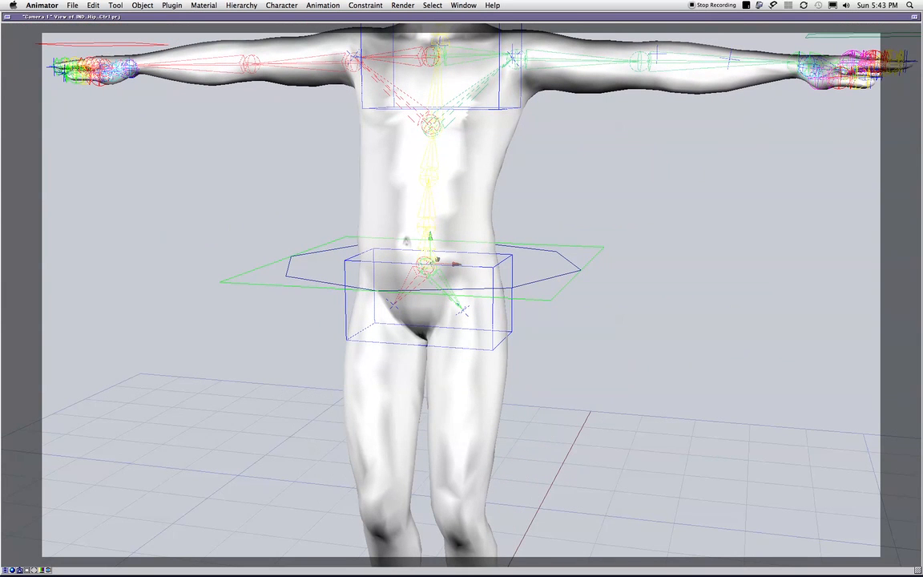
Select COG_cntl in the project hierarchy, try shifting the whole body with it, and undo the moves.
left_click(921, 53)
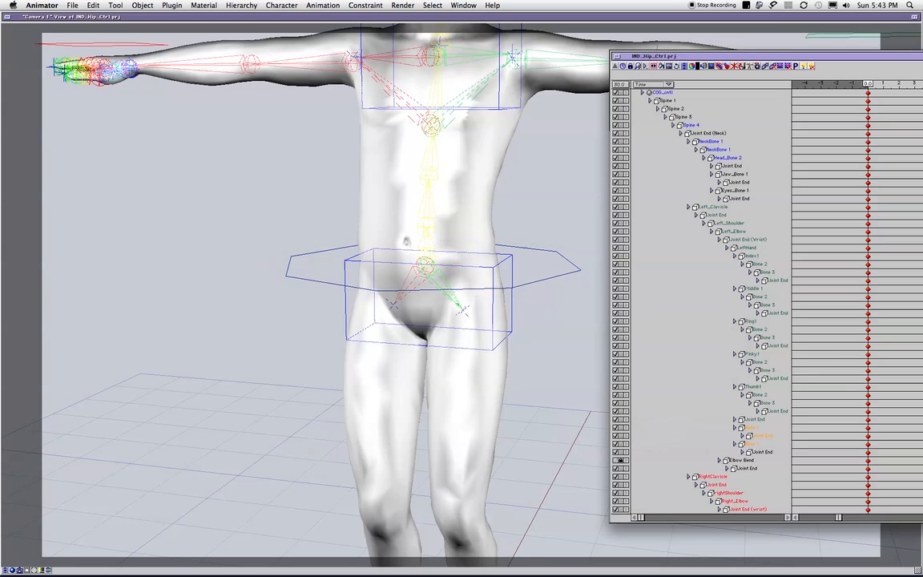
left_click(662, 92)
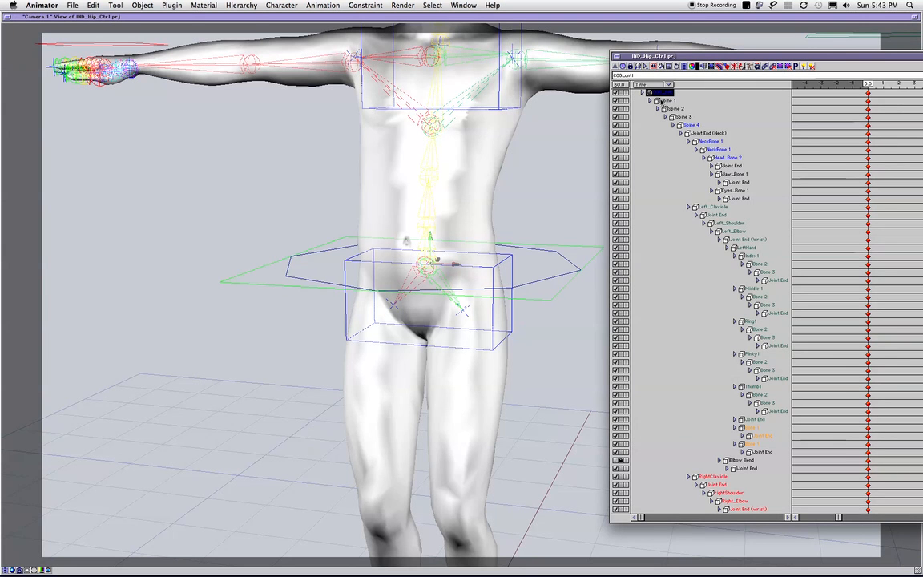
left_click_drag(437, 265, 477, 260)
left_click_drag(610, 266, 579, 227)
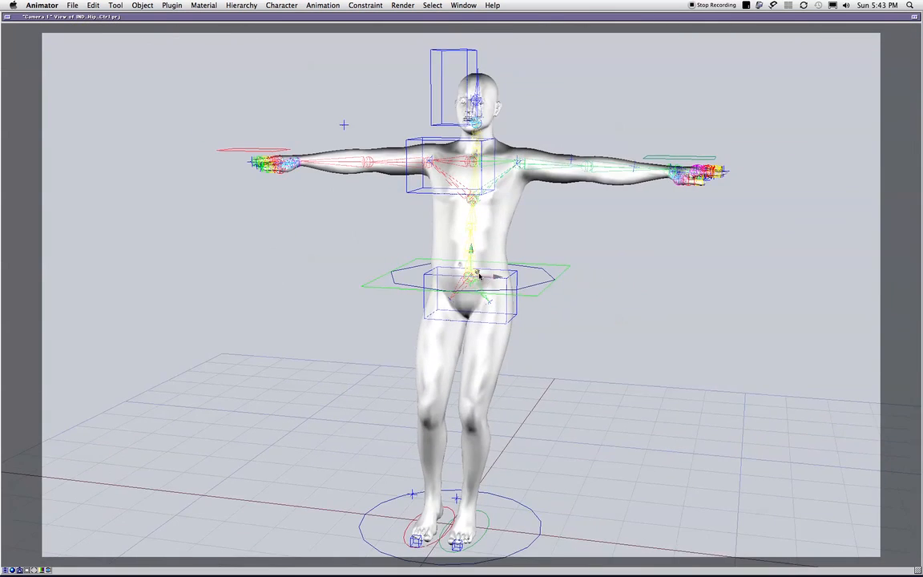
key("super+z")
key("super+z")
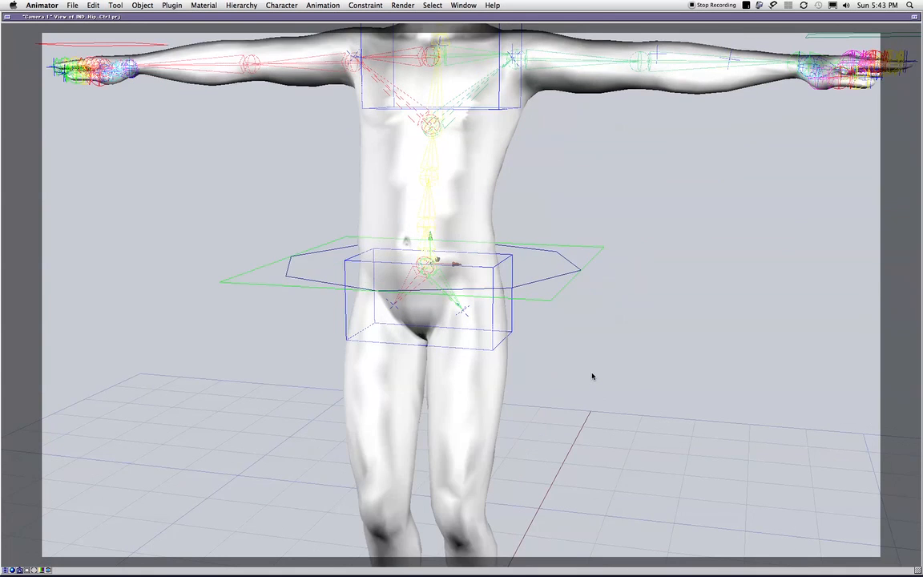
key("super+z")
Try rotating the box-shaped hip control around the pelvis.
left_click_drag(587, 370, 624, 376)
left_click(528, 298)
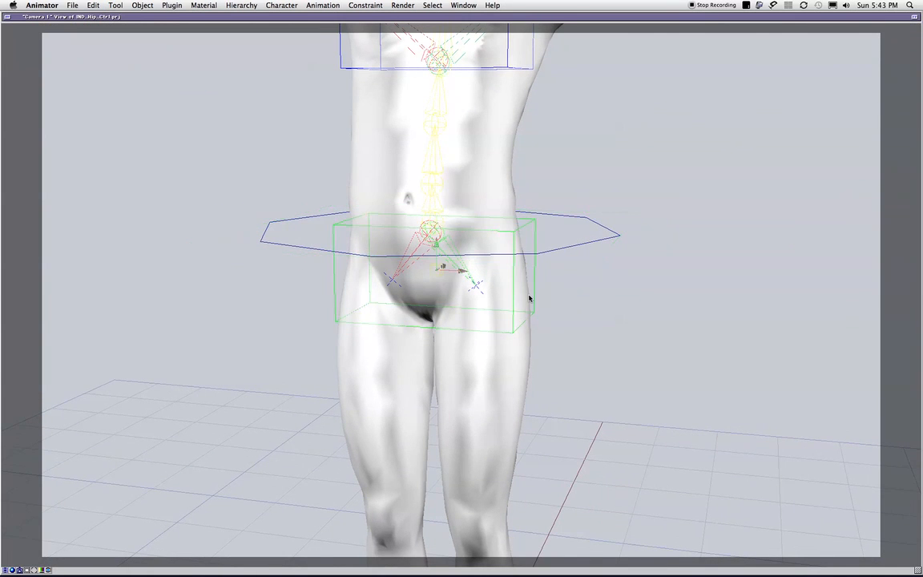
left_click_drag(442, 267, 455, 232)
key("r")
mouse_move(451, 255)
left_mouse_down()
mouse_move(444, 248)
mouse_move(448, 261)
mouse_move(438, 268)
mouse_move(451, 255)
mouse_move(498, 261)
mouse_move(440, 243)
mouse_move(464, 257)
mouse_move(437, 262)
mouse_move(464, 249)
mouse_move(439, 257)
mouse_move(449, 249)
mouse_move(447, 257)
left_mouse_up()
left_click_drag(587, 262, 517, 242)
Try moving the body sideways and down with the center-of-gravity control and rotating the hip control box.
left_click(522, 250)
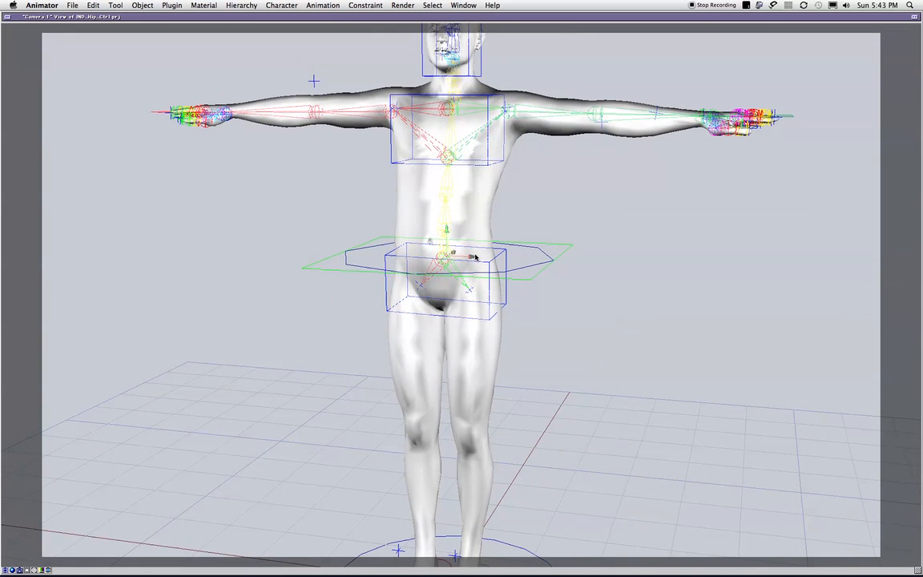
left_click_drag(449, 258, 554, 291)
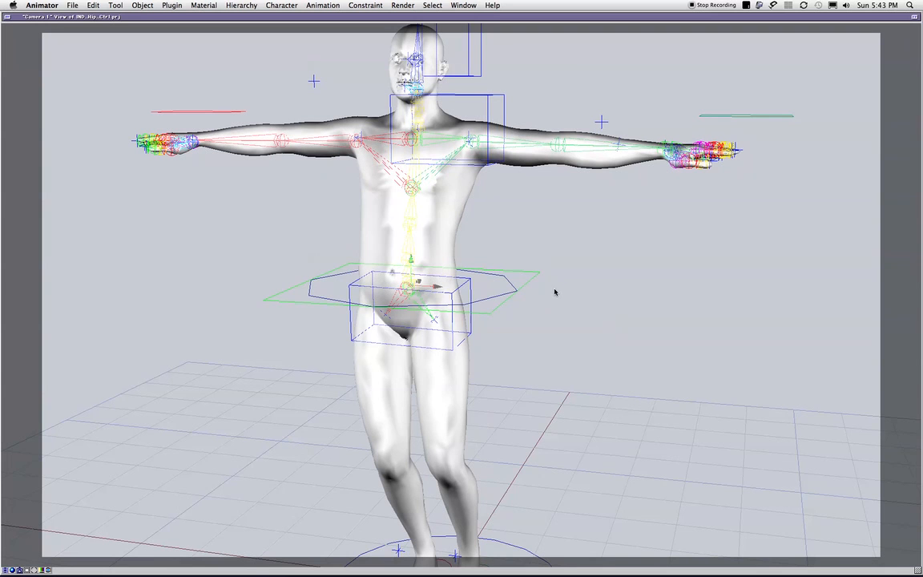
left_click(469, 327)
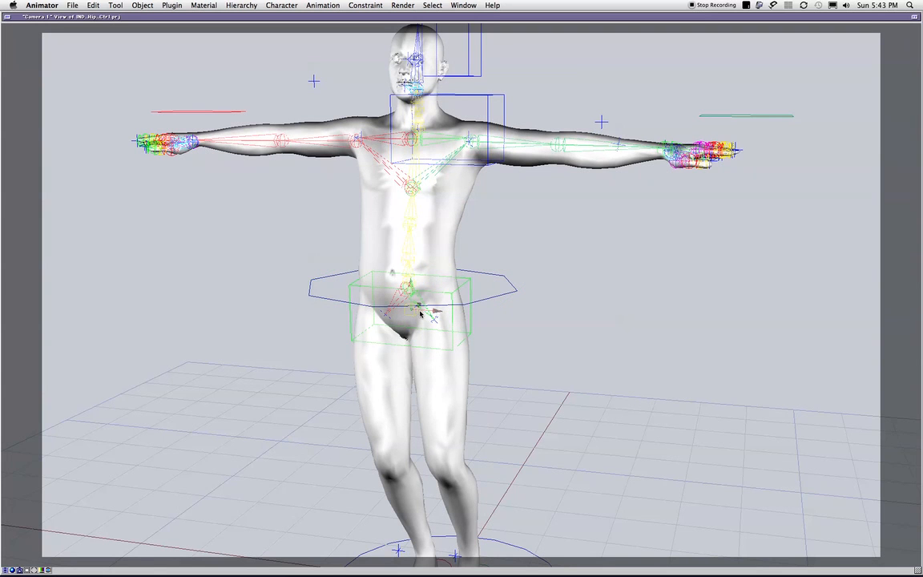
mouse_move(421, 314)
left_mouse_down()
mouse_move(420, 294)
mouse_move(414, 311)
mouse_move(430, 302)
mouse_move(414, 307)
mouse_move(423, 306)
left_mouse_up()
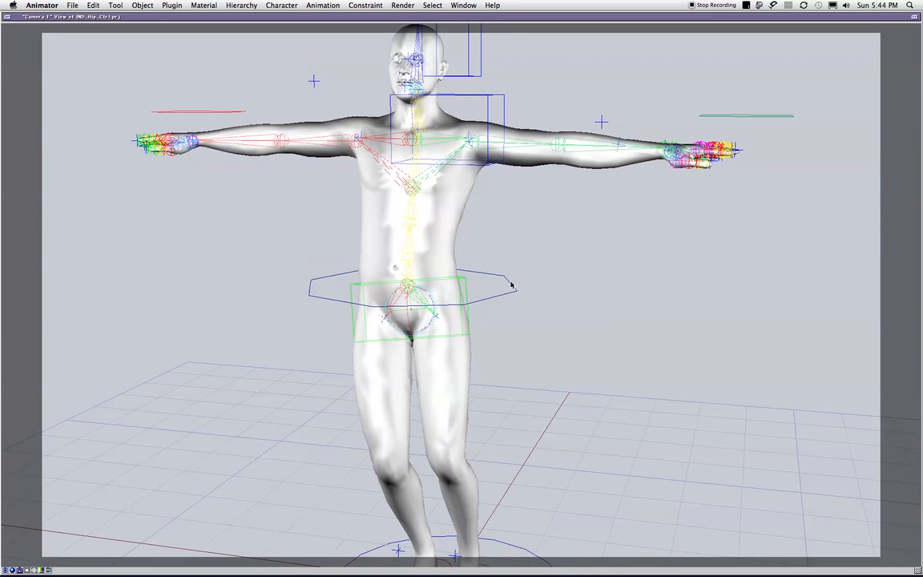
Pick the lowest spine bone and undo the trial hip rotation and body move.
left_click(484, 287)
key("n")
mouse_move(408, 280)
left_mouse_down()
mouse_move(409, 290)
mouse_move(409, 282)
left_mouse_up()
key("super+z")
key("super+z")
key("super+z")
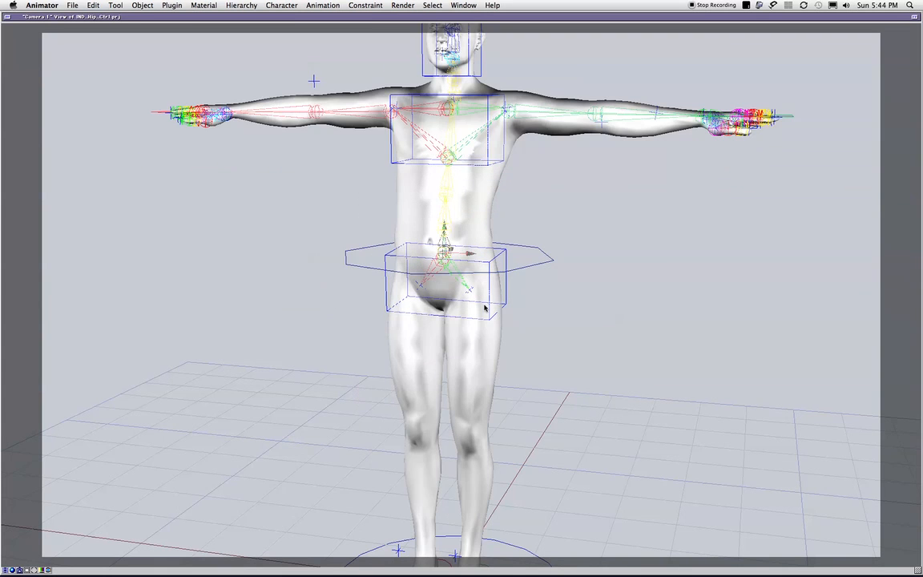
Examine the Spine 1 bone at the pelvis and in the project hierarchy, and clear the selection.
scroll(554, 313, "up", 3)
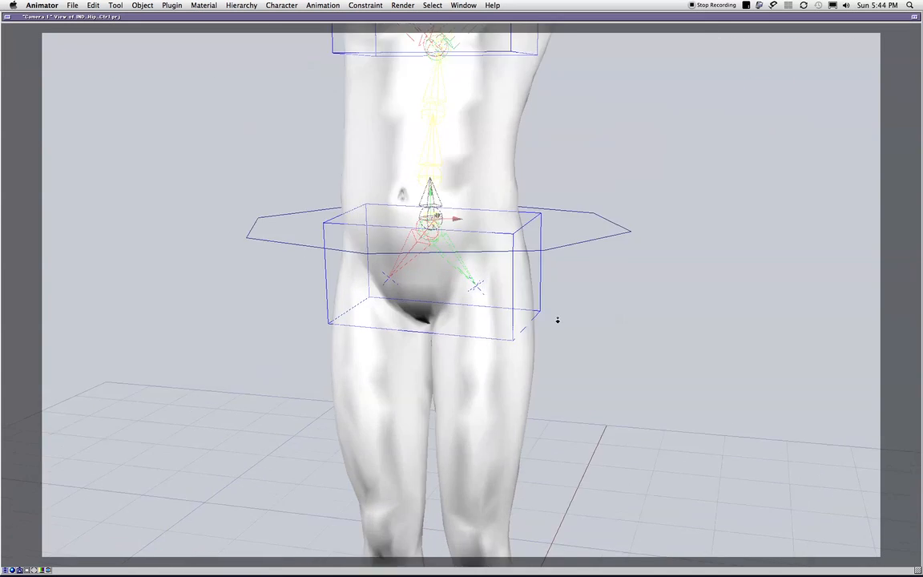
scroll(554, 316, "down", 3)
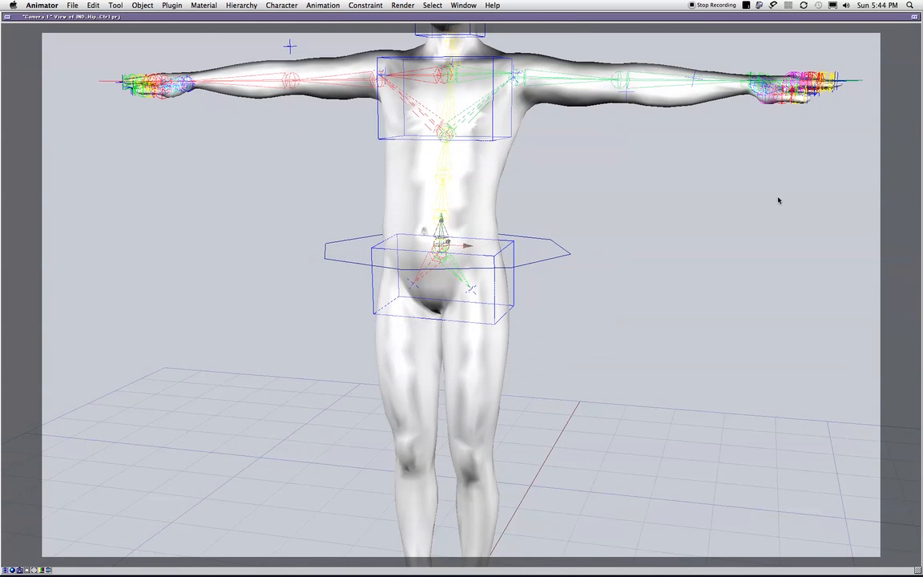
key("super+grave")
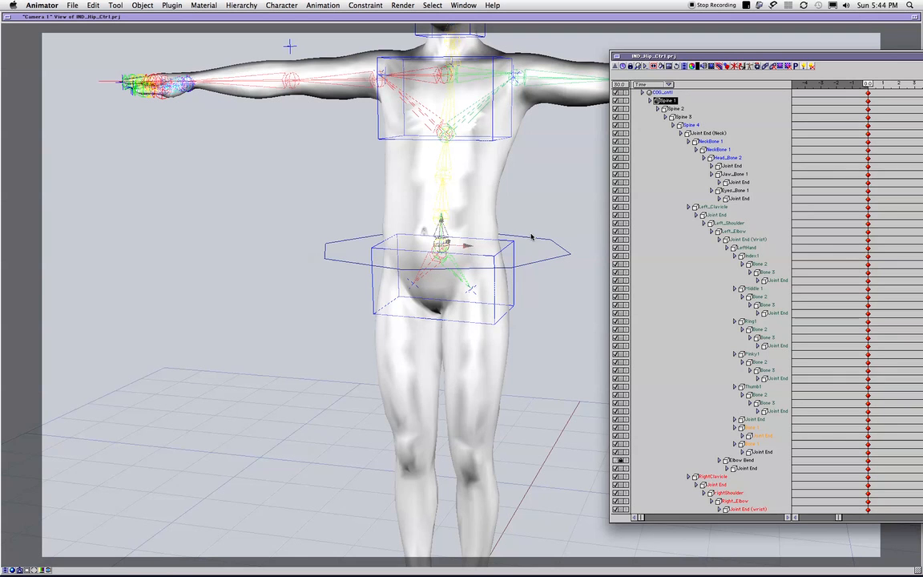
left_click(674, 301)
left_click(556, 209)
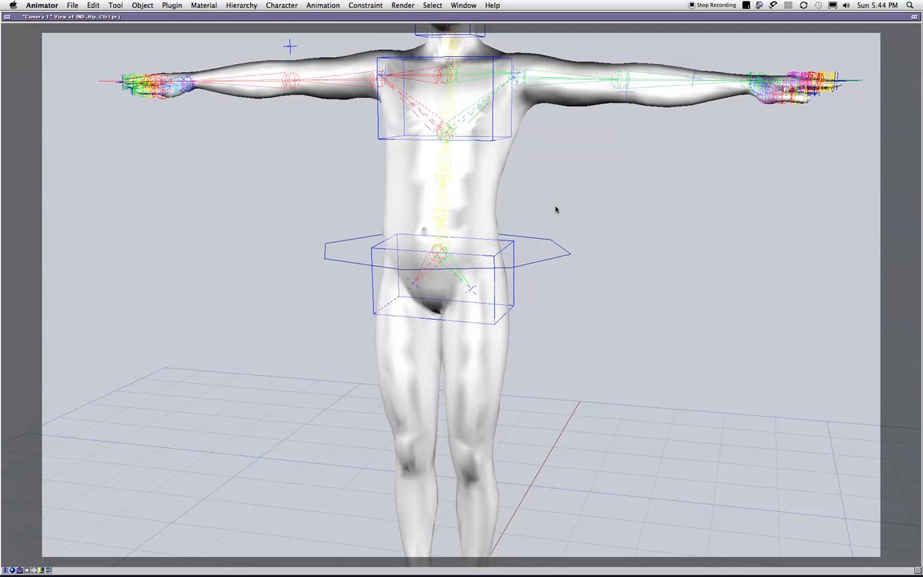
Try adjusting the hip control box from its center and undo the change.
left_click(490, 258)
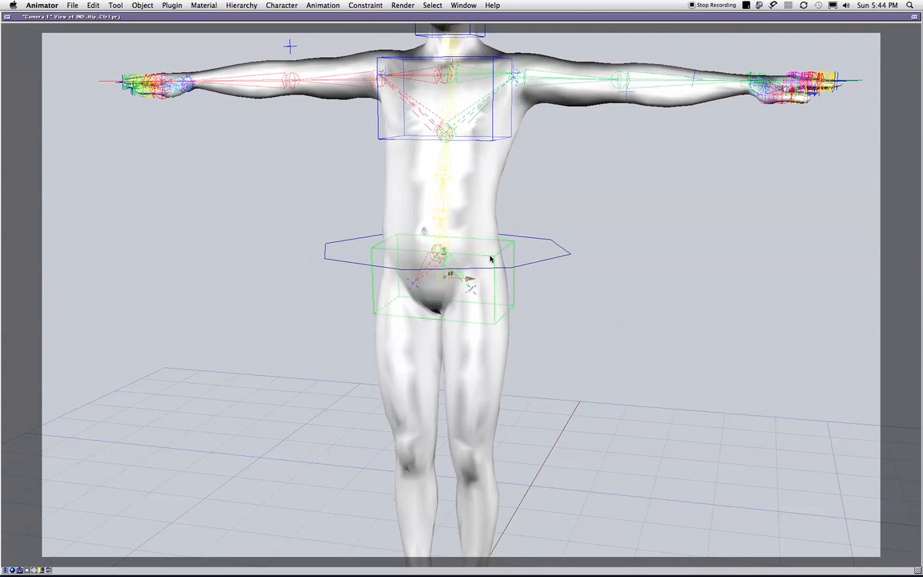
scroll(490, 258, "up", 6)
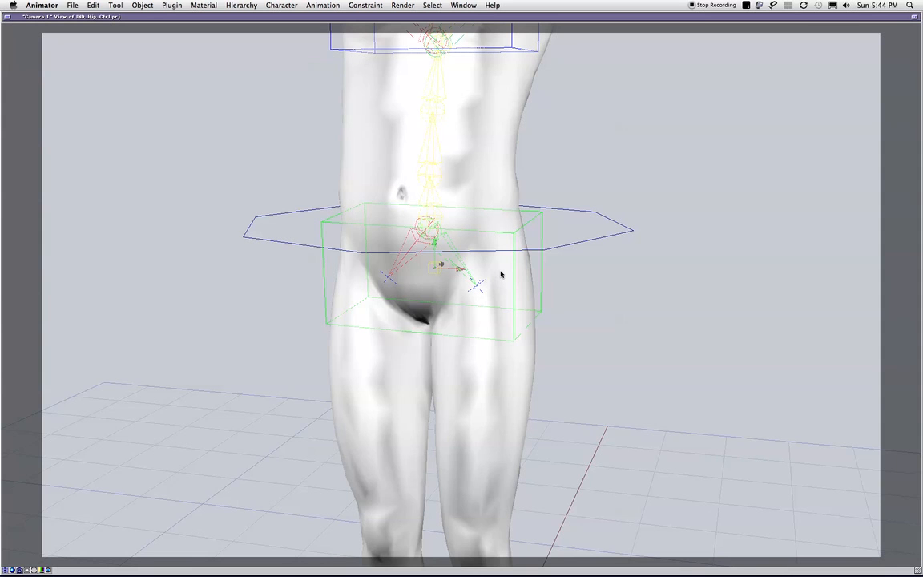
left_click_drag(438, 266, 431, 293)
key("super+z")
left_click_drag(510, 330, 489, 296)
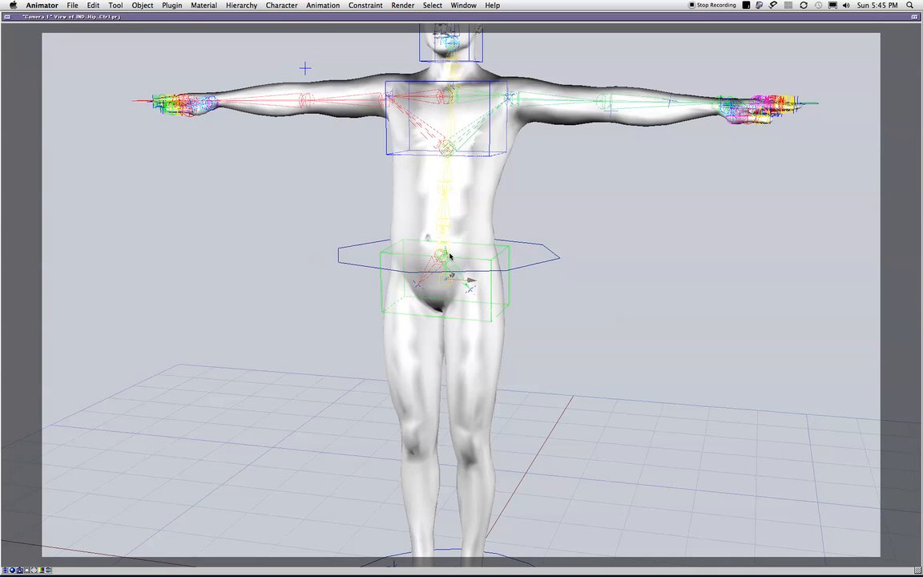
Inspect the joint where the spine and hip bones meet inside the hip control box.
left_click(522, 253)
scroll(517, 313, "up", 4)
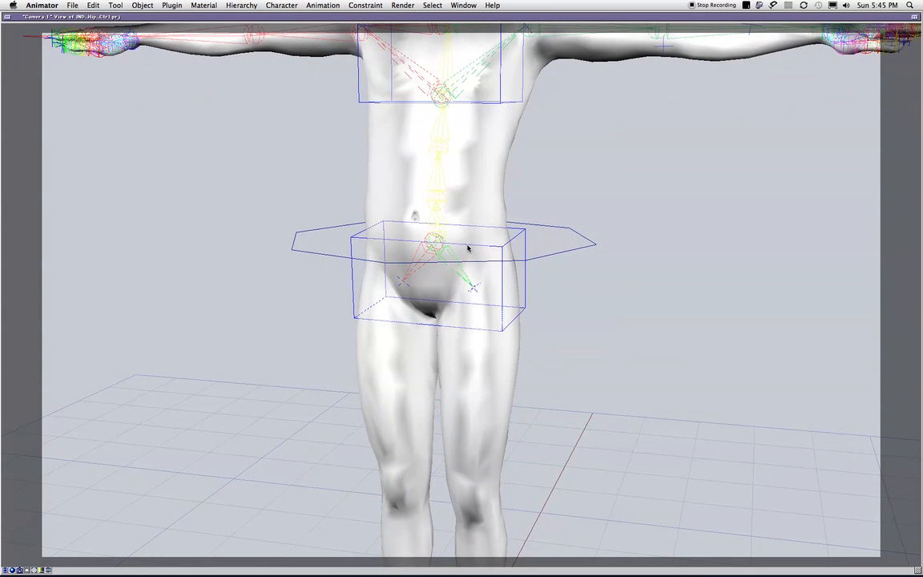
left_click(433, 251)
left_click(439, 255)
mouse_move(439, 274)
left_mouse_down()
mouse_move(437, 314)
mouse_move(424, 269)
mouse_move(464, 289)
mouse_move(423, 276)
mouse_move(446, 272)
left_mouse_up()
left_click(760, 142)
Try twisting the hip control box about its own center with the rotate tool and undo the rotation.
left_click(525, 294)
key("r")
key("z")
left_click_drag(459, 277, 418, 295)
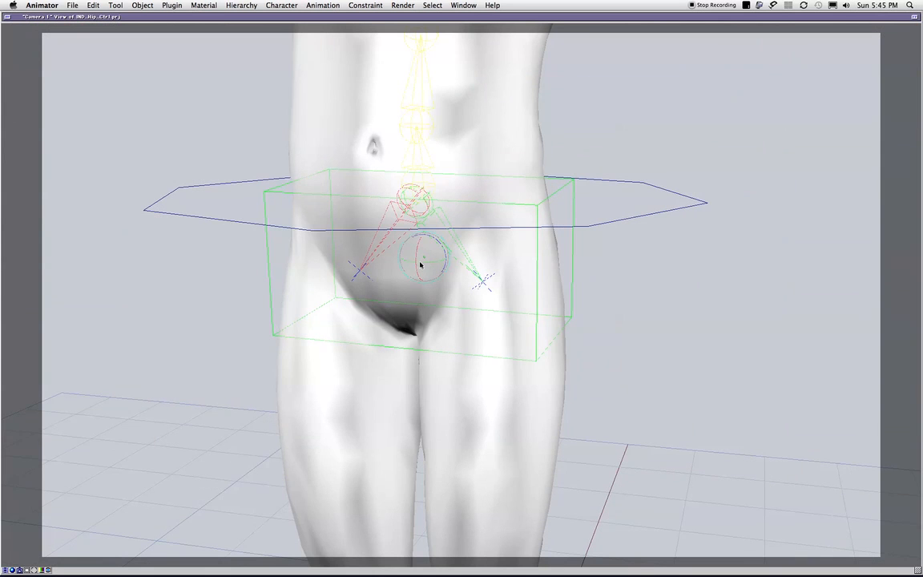
mouse_move(419, 257)
left_mouse_down()
mouse_move(418, 270)
mouse_move(426, 249)
mouse_move(432, 260)
left_mouse_up()
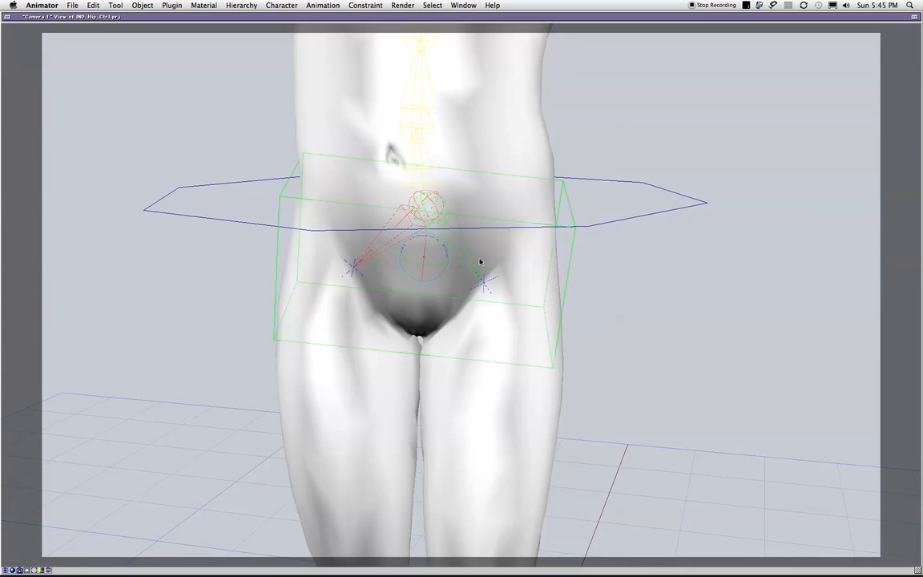
key("super+z")
Try tilting the hip control box about its center while viewing the pelvis from the side.
key("t")
left_click_drag(561, 274, 370, 226)
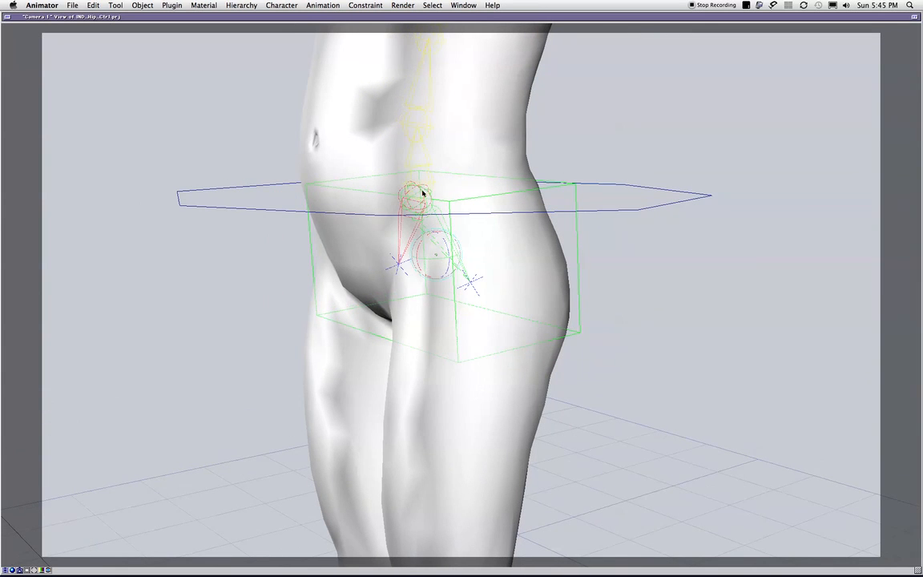
left_click_drag(422, 241, 465, 214)
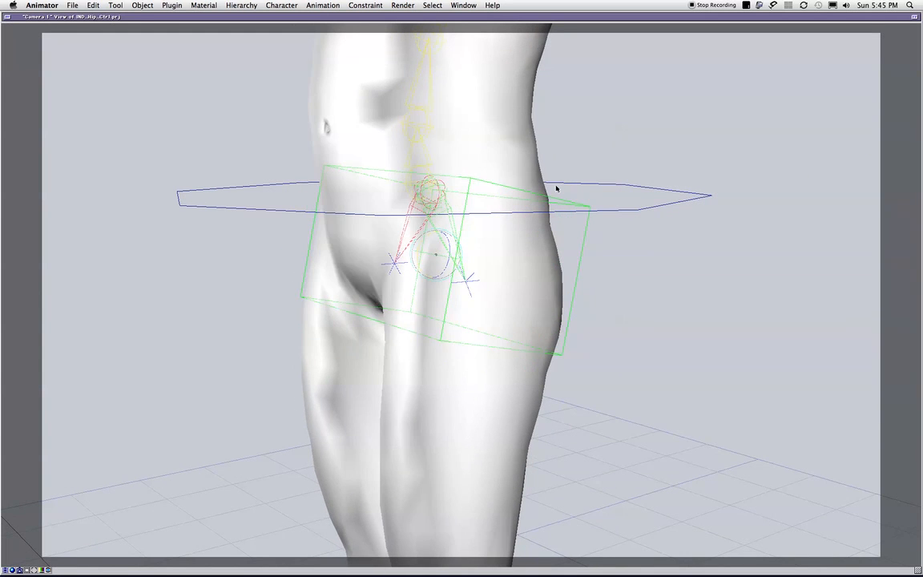
Open the link settings of the Root bone parented to IND_HIPS.
key("Tab")
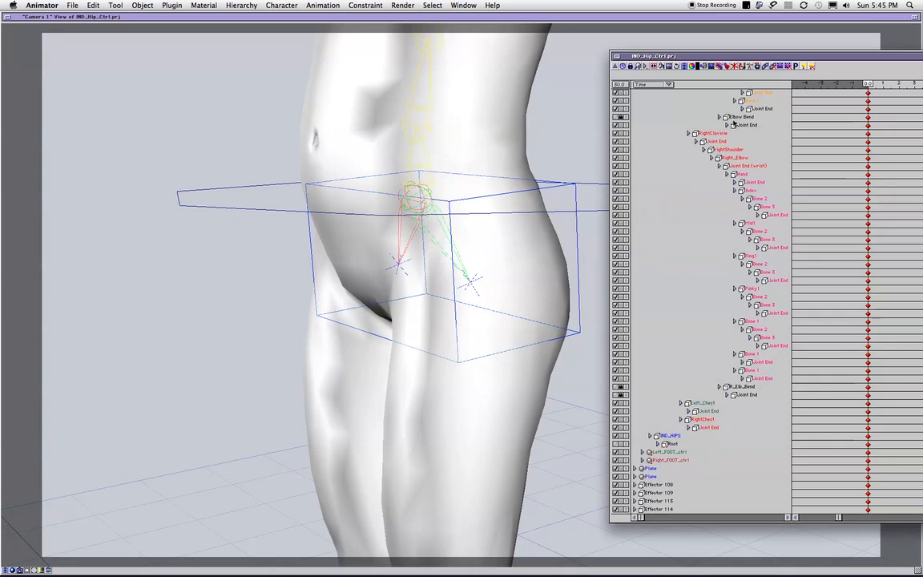
left_click_drag(512, 218, 494, 211)
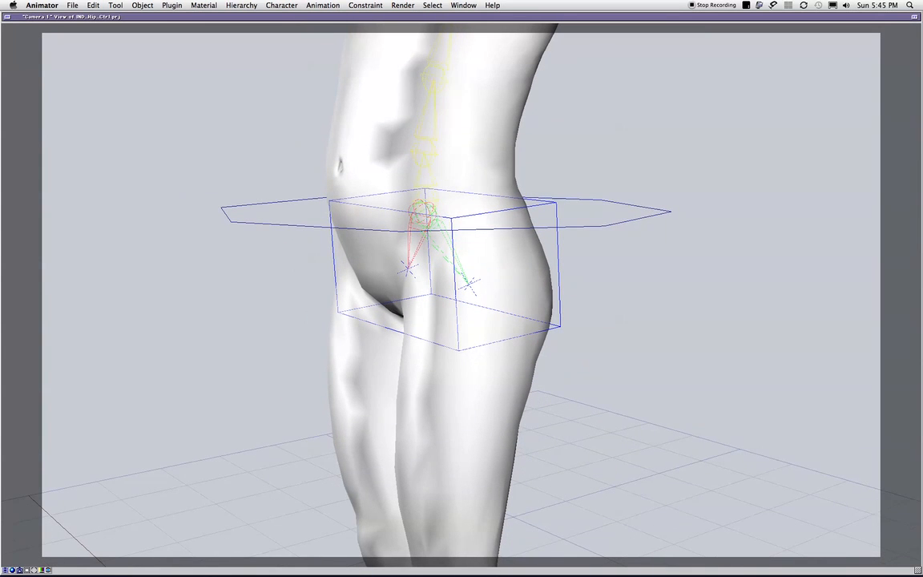
key("Tab")
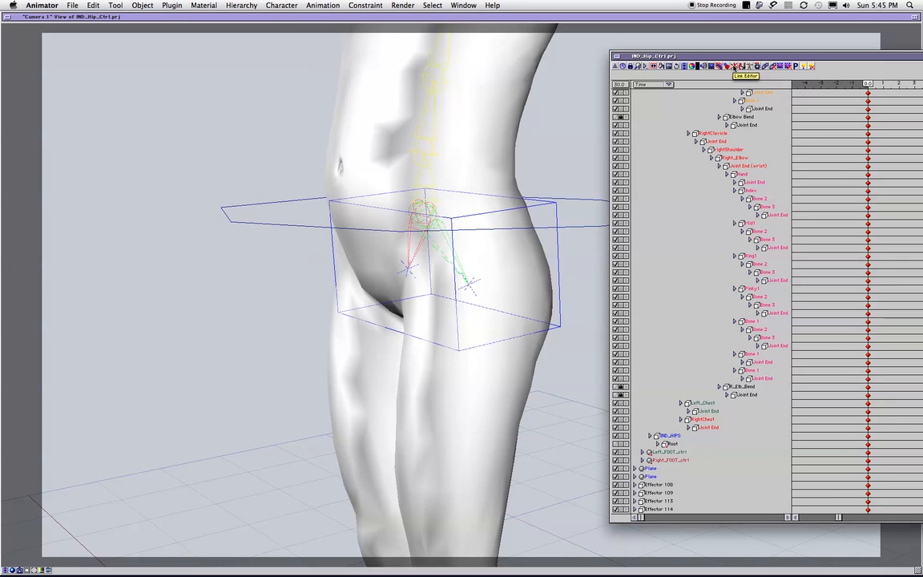
left_click(734, 66)
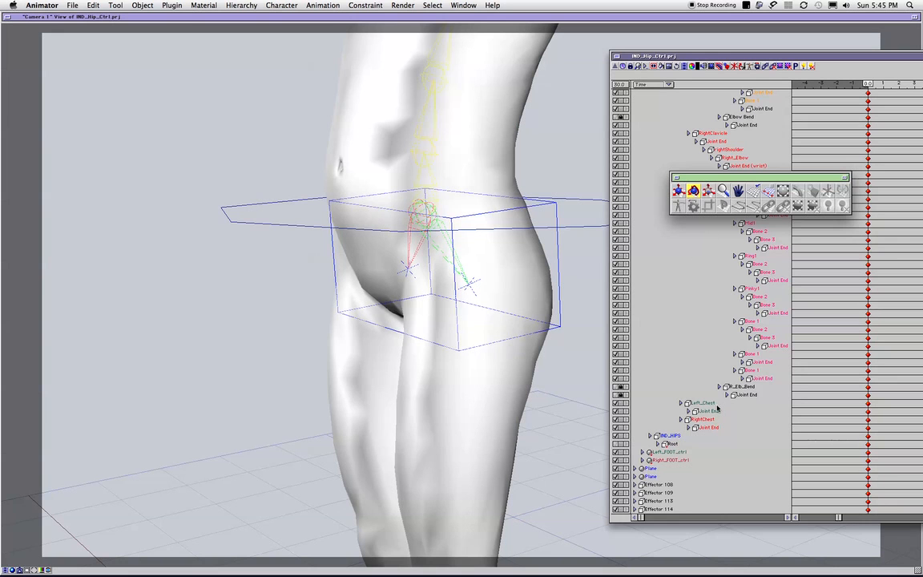
left_click(669, 442)
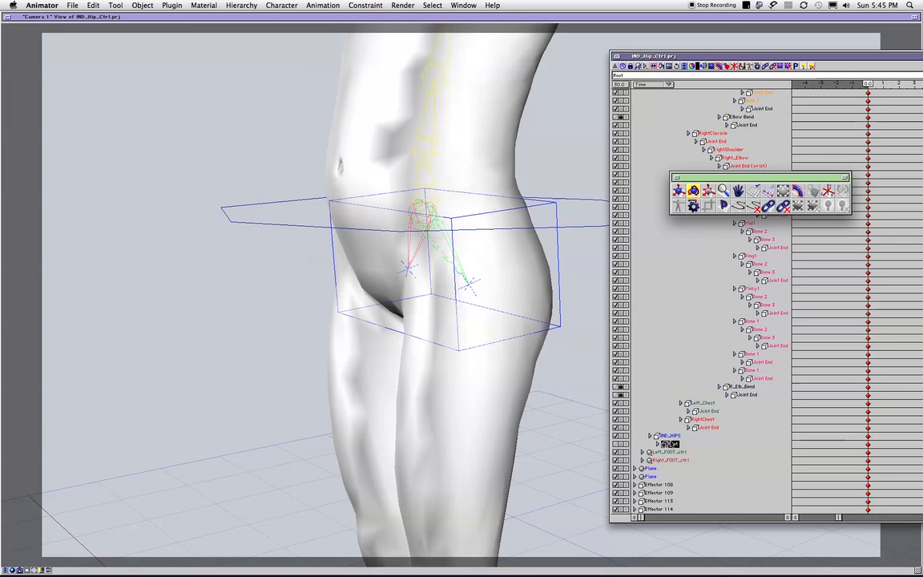
left_click(769, 208)
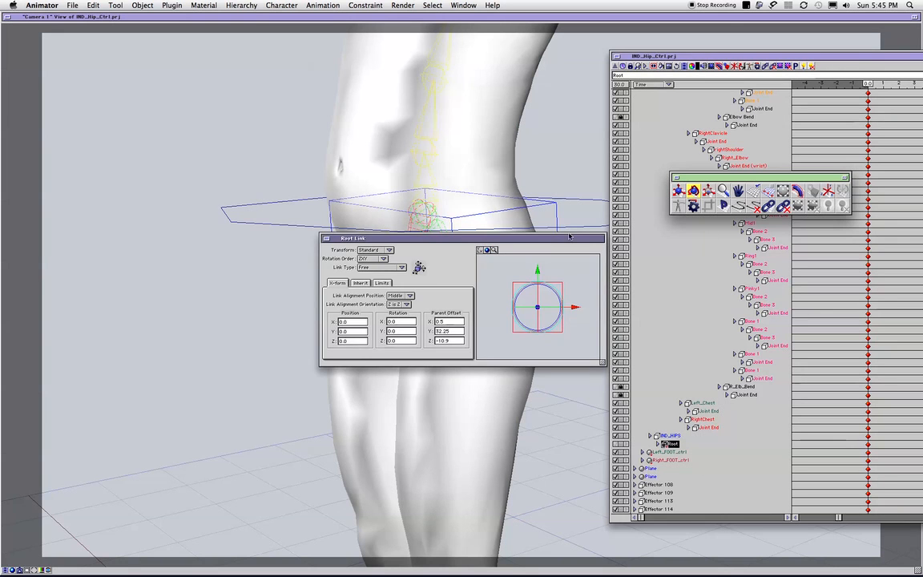
Review the position and rotation lock options of the Custom link type for the Root bone and cancel.
left_click(382, 269)
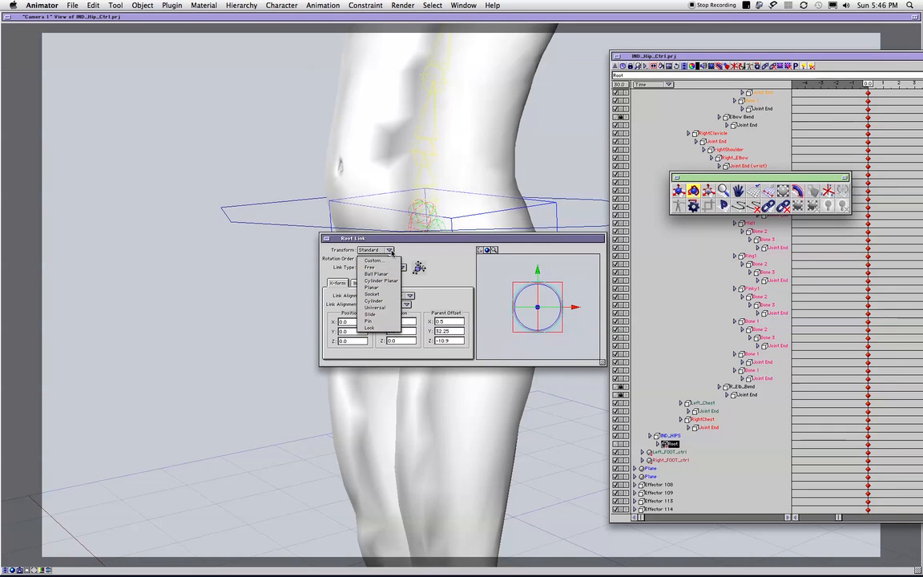
left_click(382, 261)
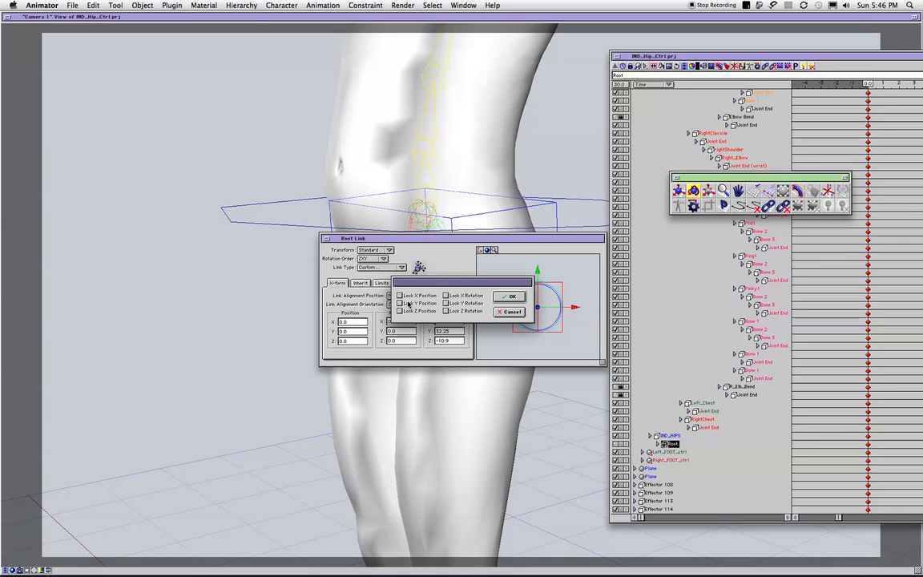
left_click(505, 310)
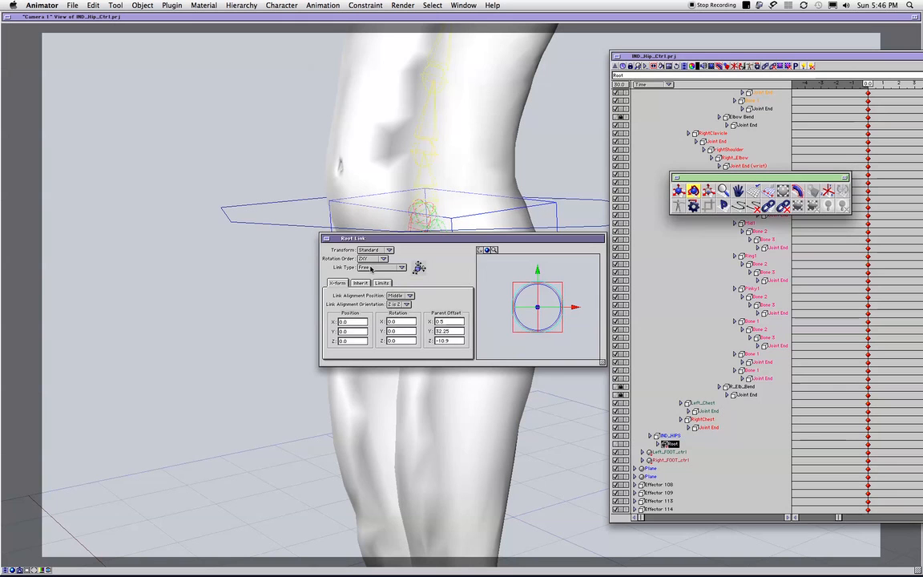
Try the Socket and Slide link types on the Root bone.
left_click(371, 267)
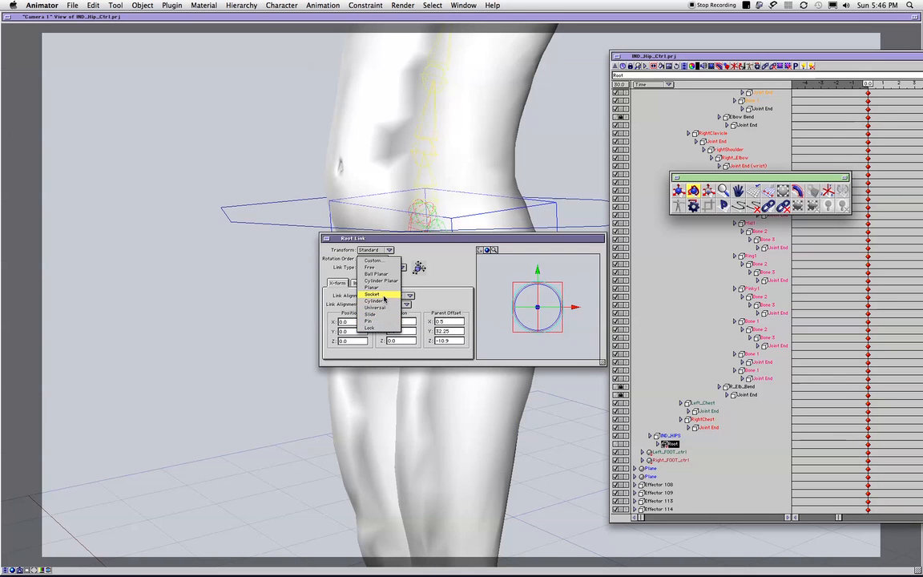
left_click(377, 294)
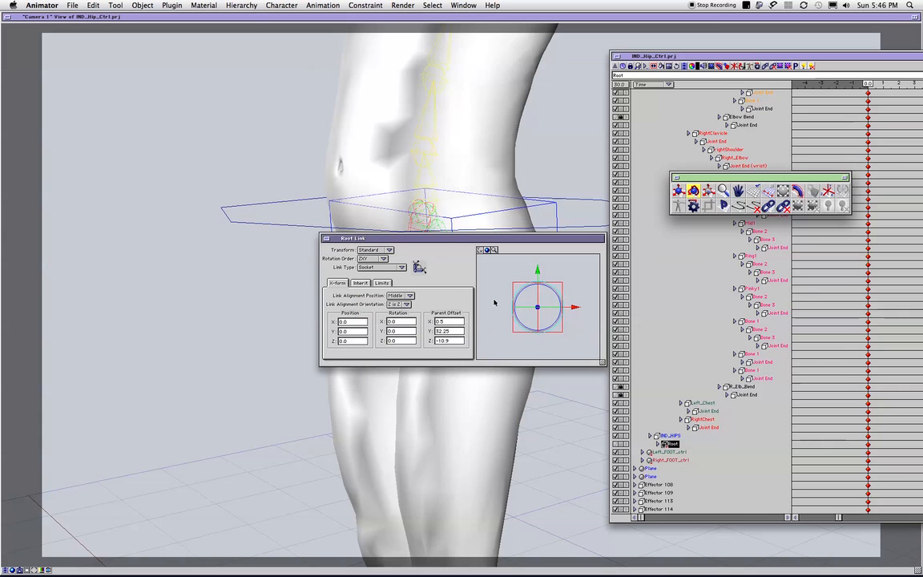
left_click(397, 268)
left_click(396, 274)
left_click(397, 270)
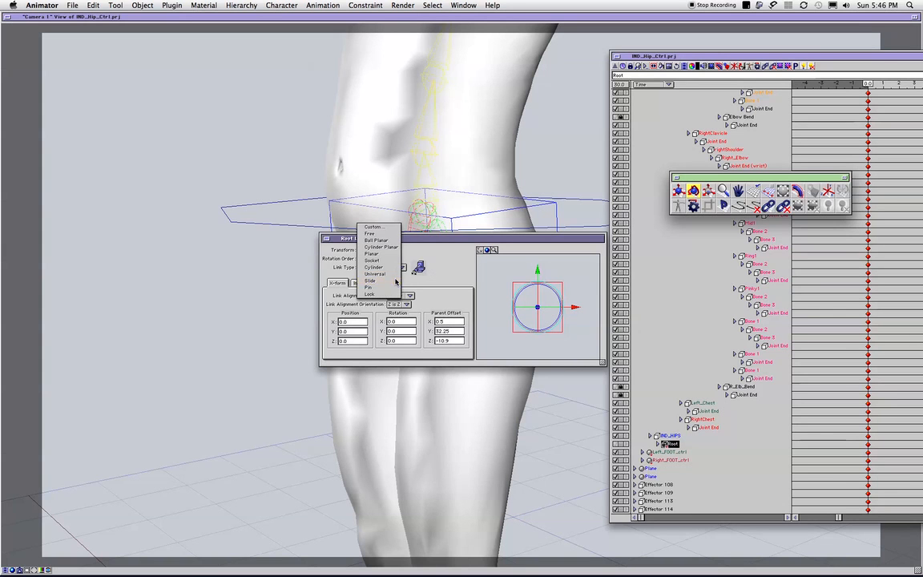
left_click(394, 281)
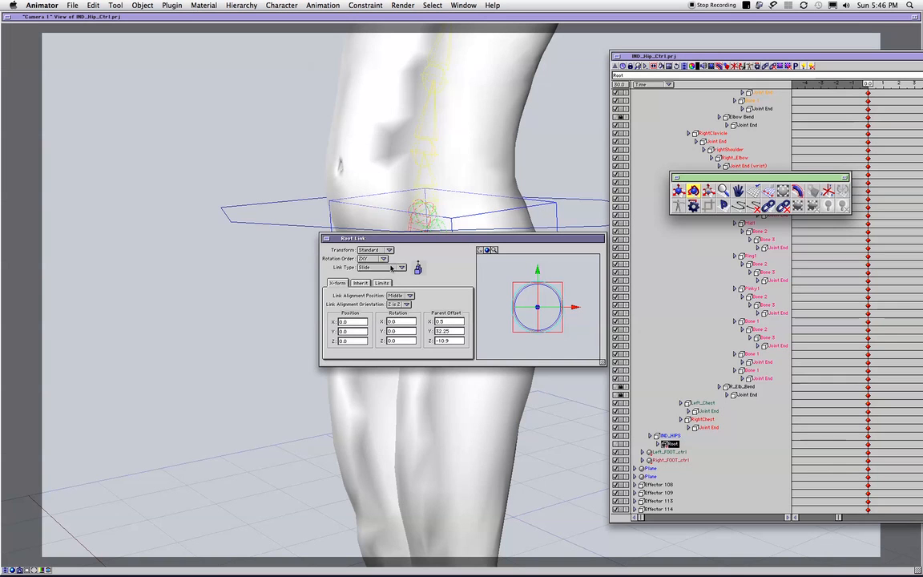
Review which position and rotation axes the Slide link type locks, leaving the custom lock options unchanged.
left_click(397, 269)
left_click(433, 275)
left_click(382, 267)
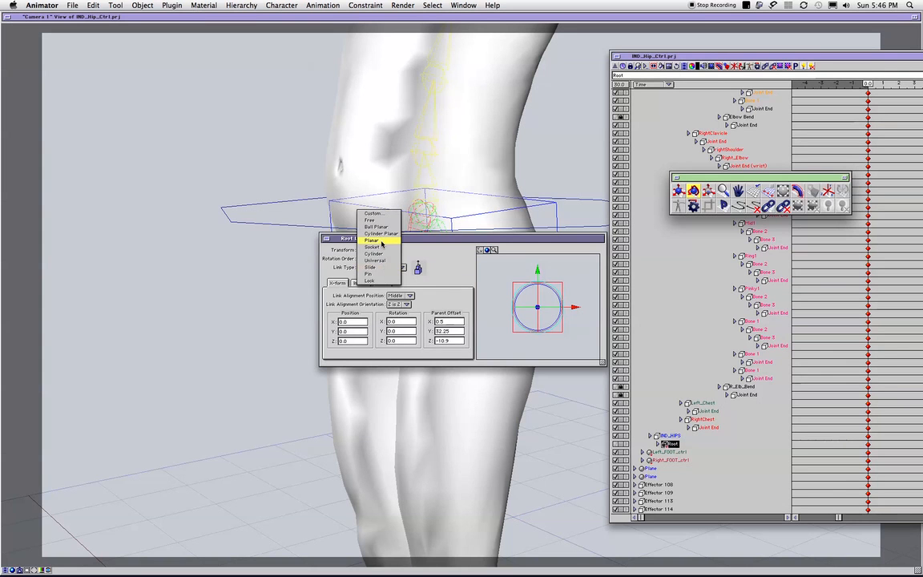
left_click(374, 213)
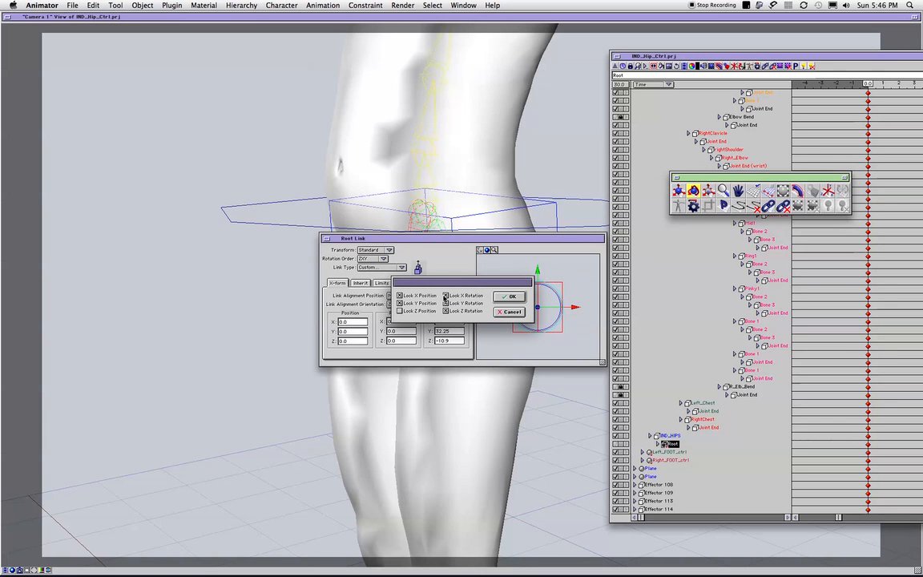
left_click(510, 311)
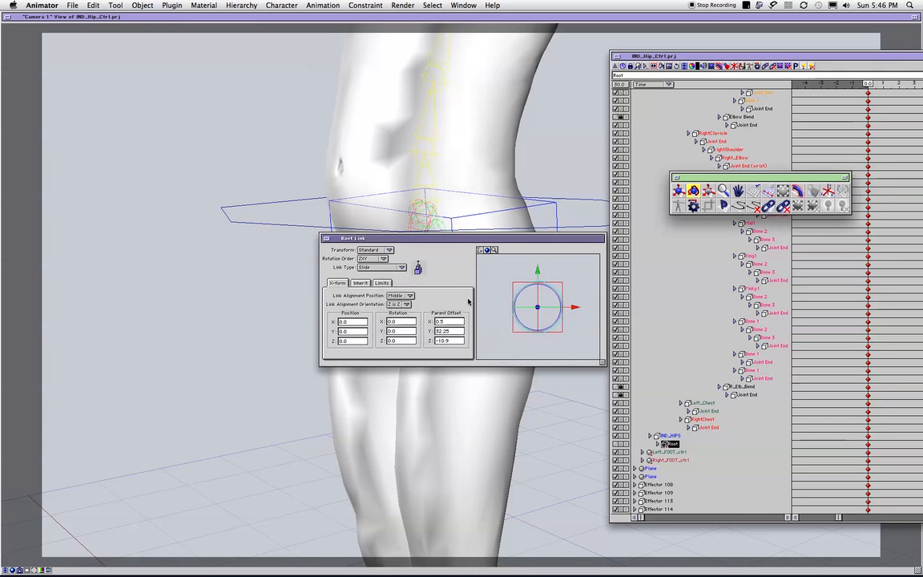
Try the Pin link type on the Root bone, check its axis locks in the custom options and cancel.
left_click(396, 268)
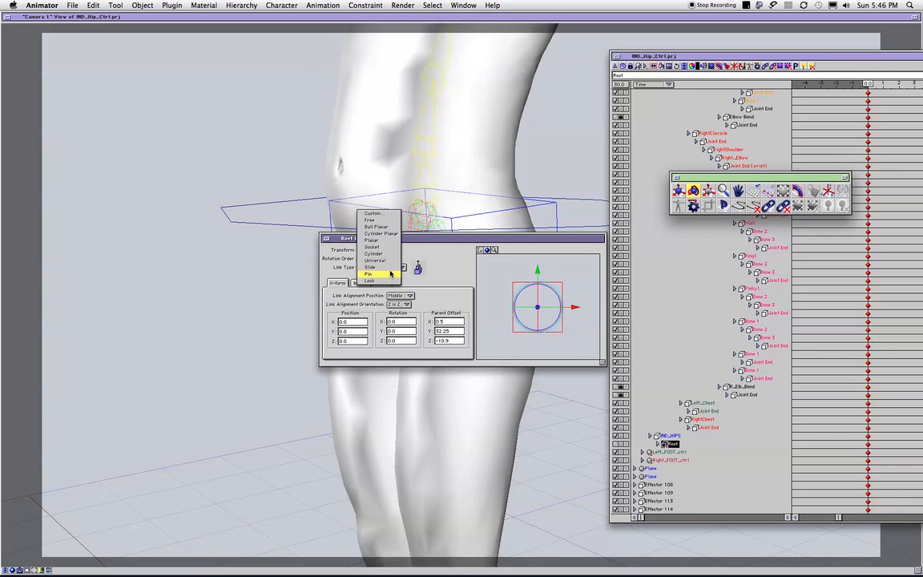
left_click(390, 274)
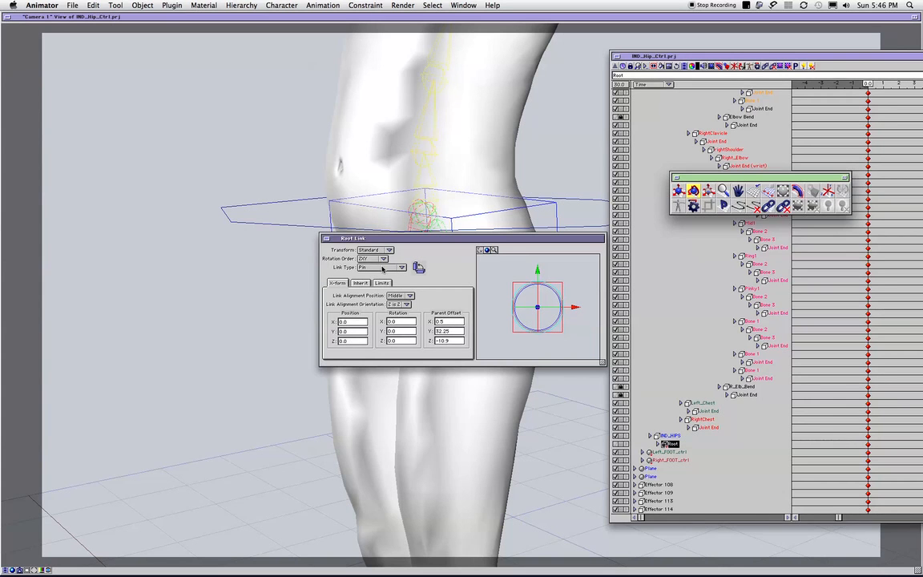
left_click(388, 267)
left_click(373, 206)
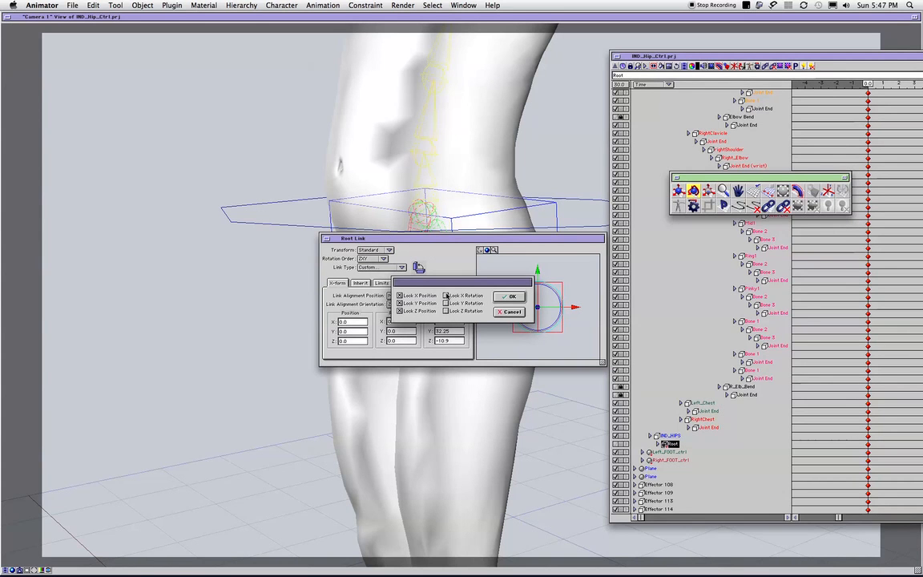
left_click(506, 311)
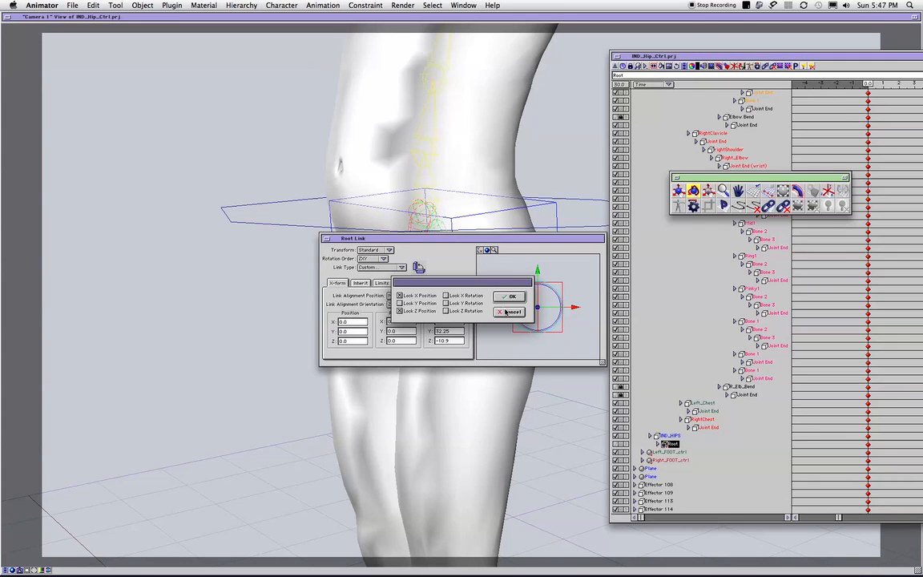
Try the Socket link type on the Root bone and review its axis locks in the custom options.
left_click(389, 270)
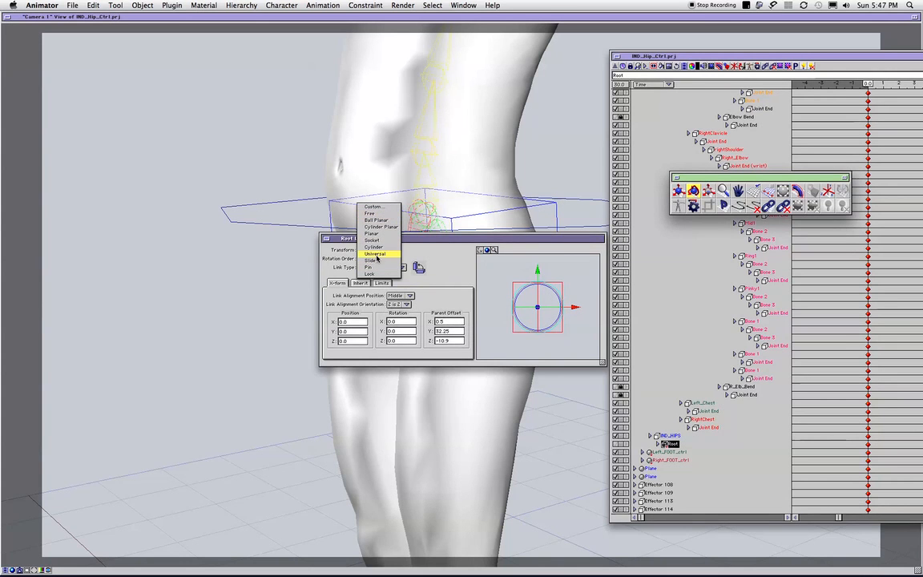
left_click(373, 241)
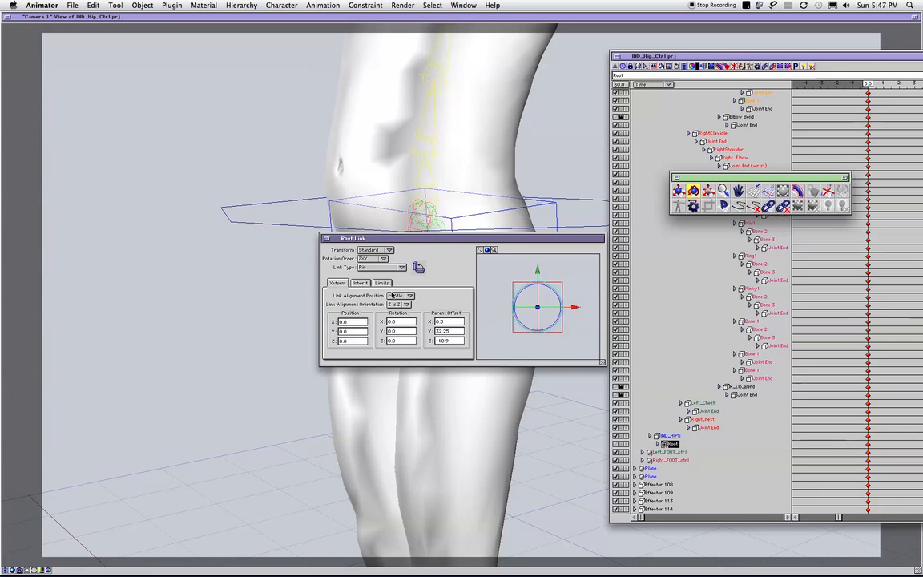
left_click(387, 269)
left_click(386, 240)
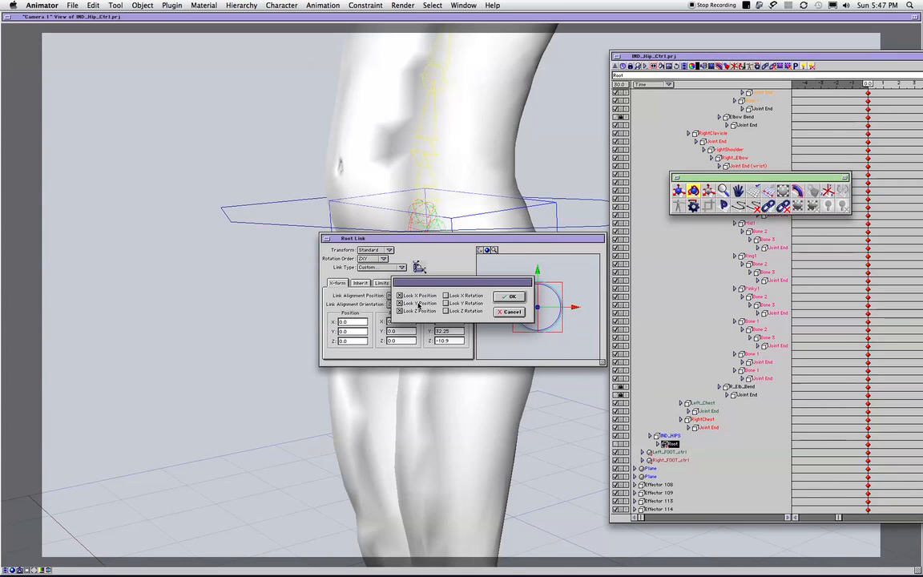
left_click(506, 309)
Set the Root bone's link type to Socket and move the link settings window away from the hips.
left_click(377, 267)
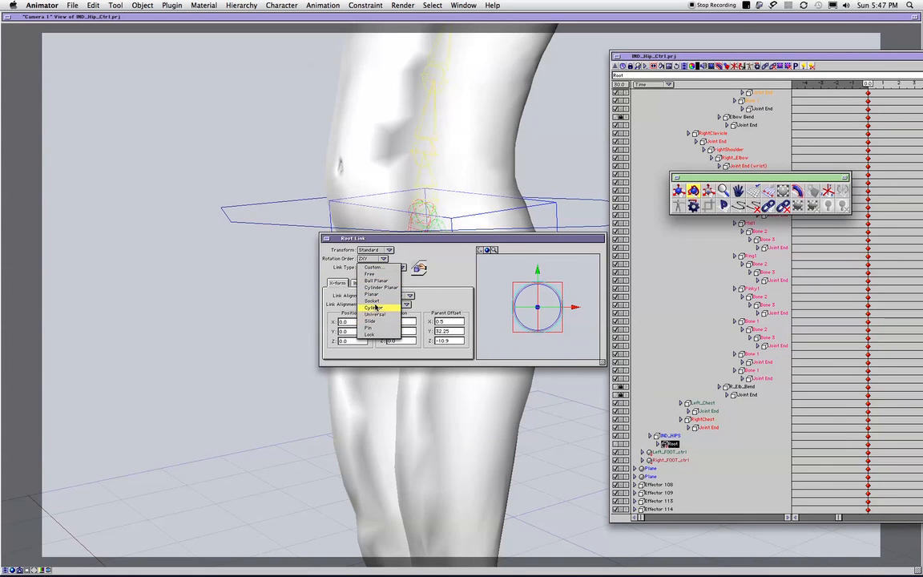
left_click(371, 300)
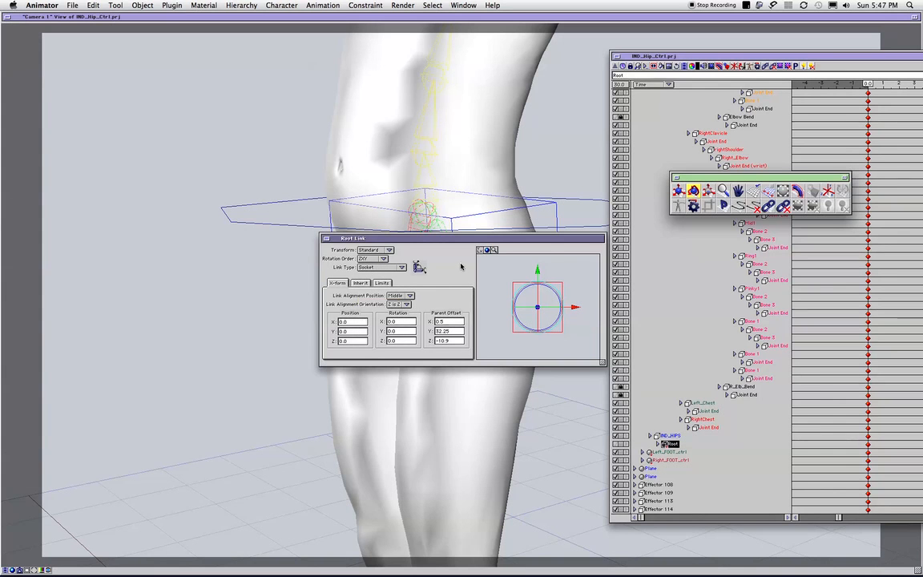
left_click_drag(405, 238, 579, 264)
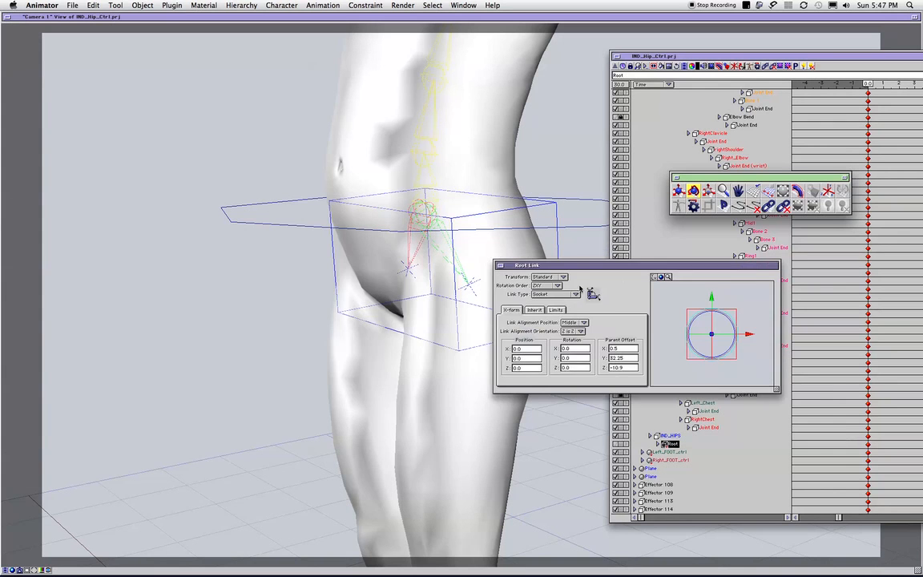
Select the Root bone under IND_HIPS and turn on its visibility.
left_click(653, 253)
left_click(672, 444)
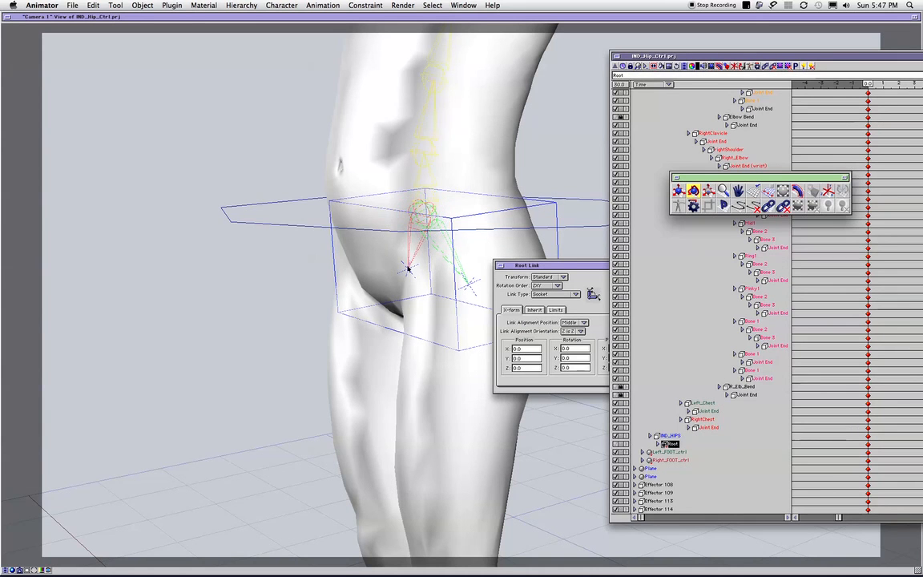
left_click(616, 443)
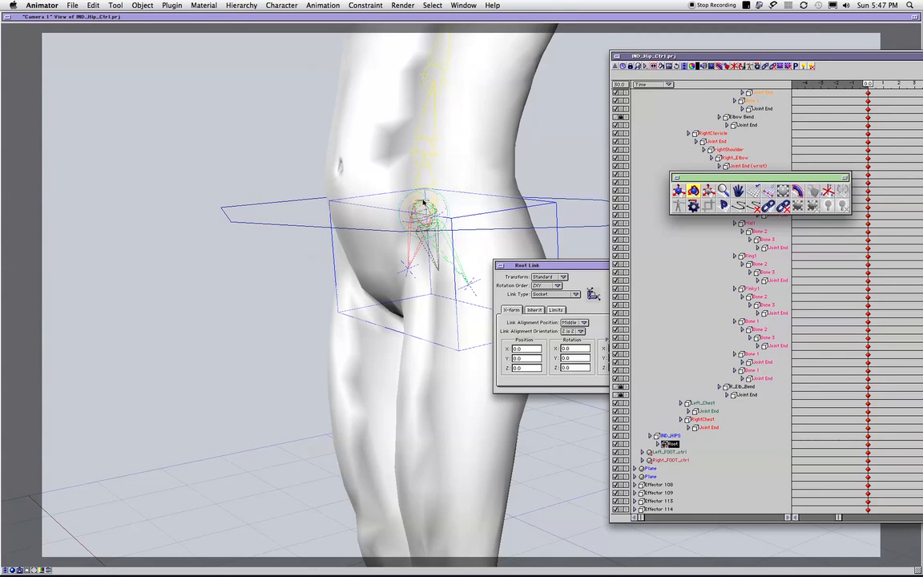
Try moving the Root bone from its joint with the move tool and undo the move.
key("w")
mouse_move(430, 206)
left_mouse_down()
mouse_move(400, 214)
mouse_move(462, 216)
mouse_move(426, 220)
mouse_move(462, 215)
mouse_move(423, 211)
mouse_move(437, 213)
left_mouse_up()
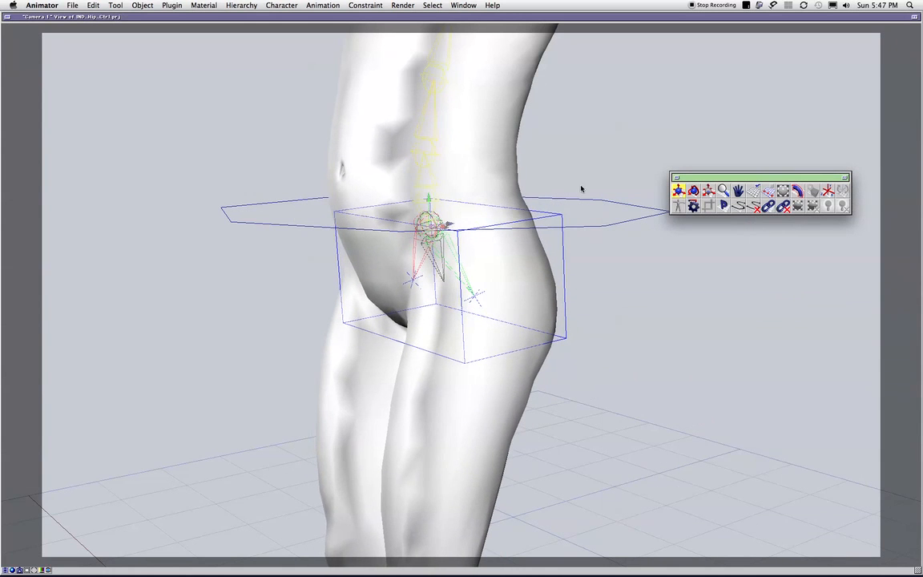
key("super+z")
key("super+grave")
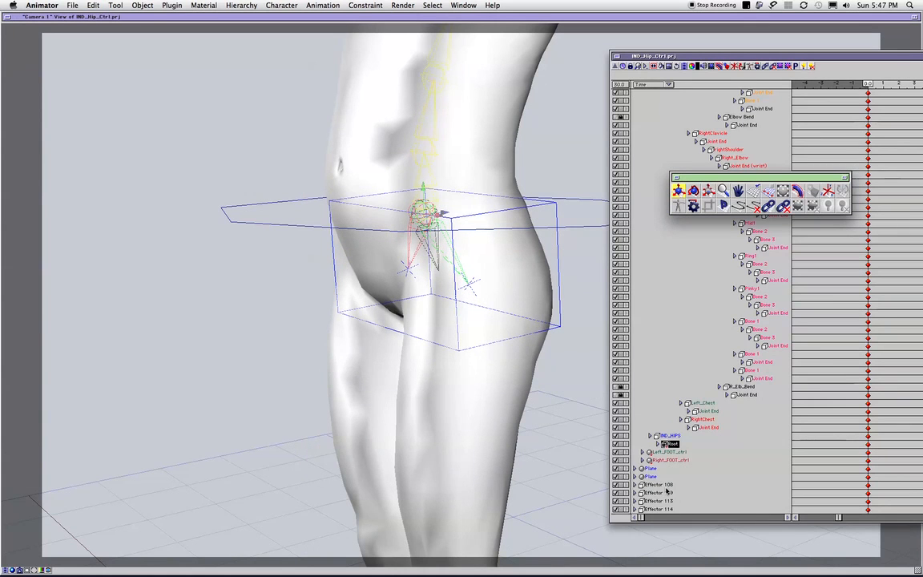
Select the Root bone in the hierarchy and examine its position between the hip bones from the front.
left_click(673, 445)
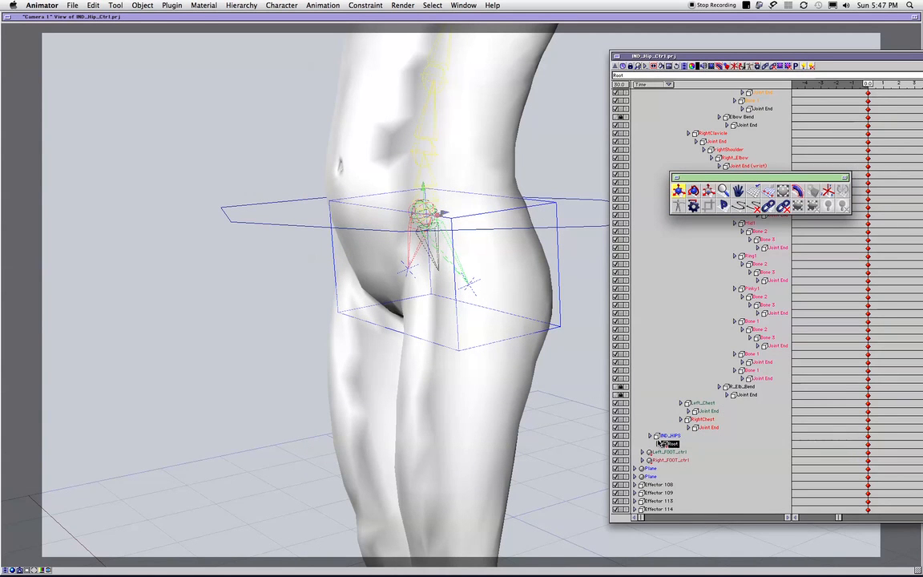
left_click(658, 443)
left_click(673, 446)
middle_click_drag(387, 251, 693, 257)
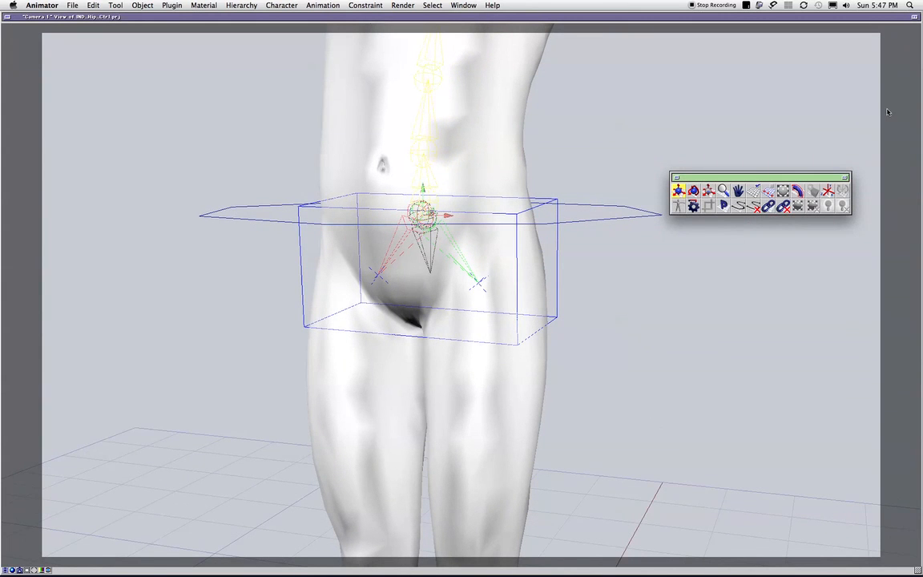
Select the IND_HIPS control and examine its center relative to the hip joint up close from the side.
key("super+grave")
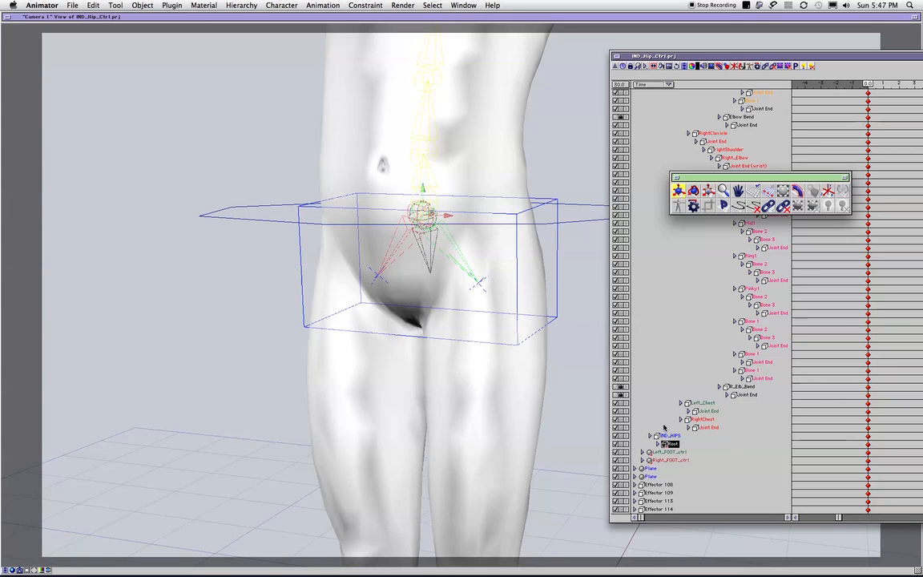
left_click(669, 435)
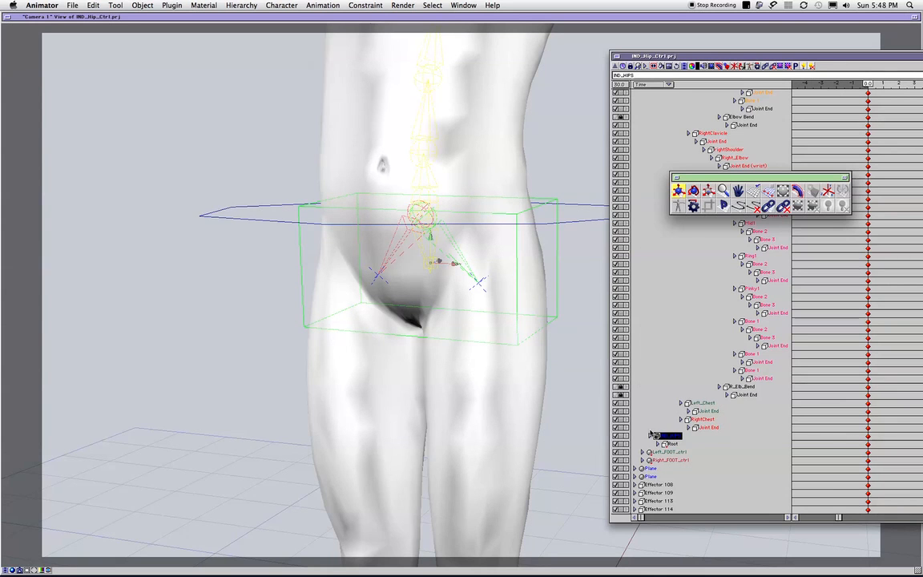
left_click_drag(486, 315, 498, 346)
left_click_drag(497, 254, 233, 315)
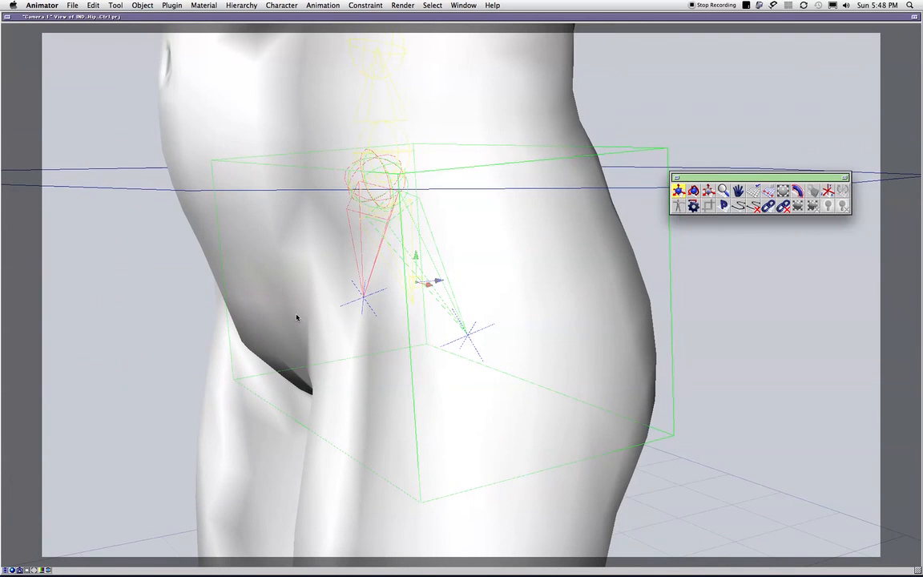
View the hips from the front and open the link settings of the IND_HIPS control.
key("r")
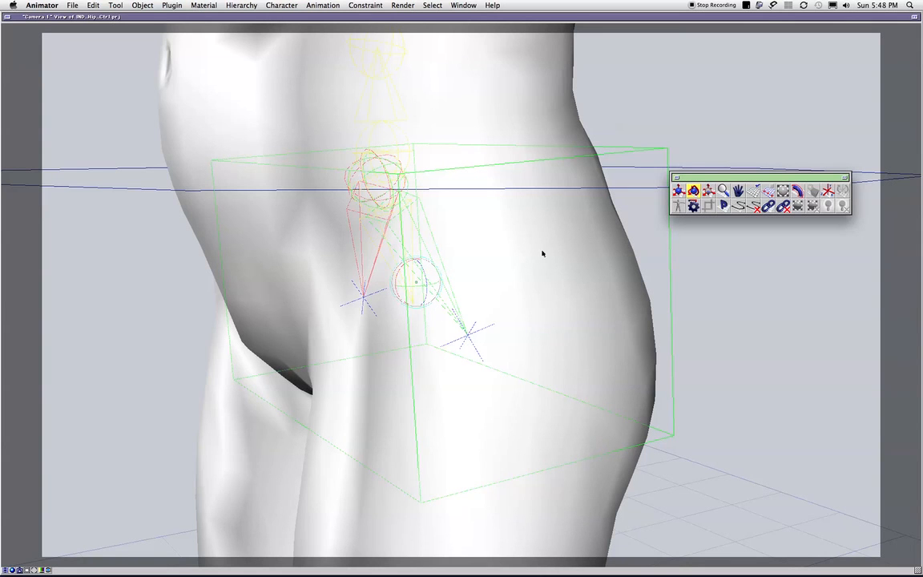
key("super+0")
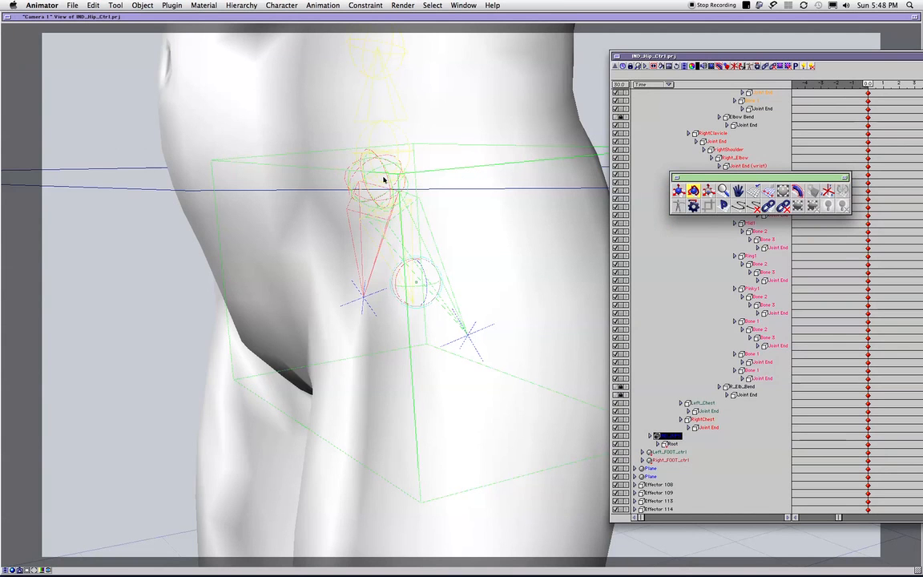
left_click(585, 93)
left_click_drag(585, 93, 463, 143)
key("t")
left_click_drag(411, 188, 799, 251)
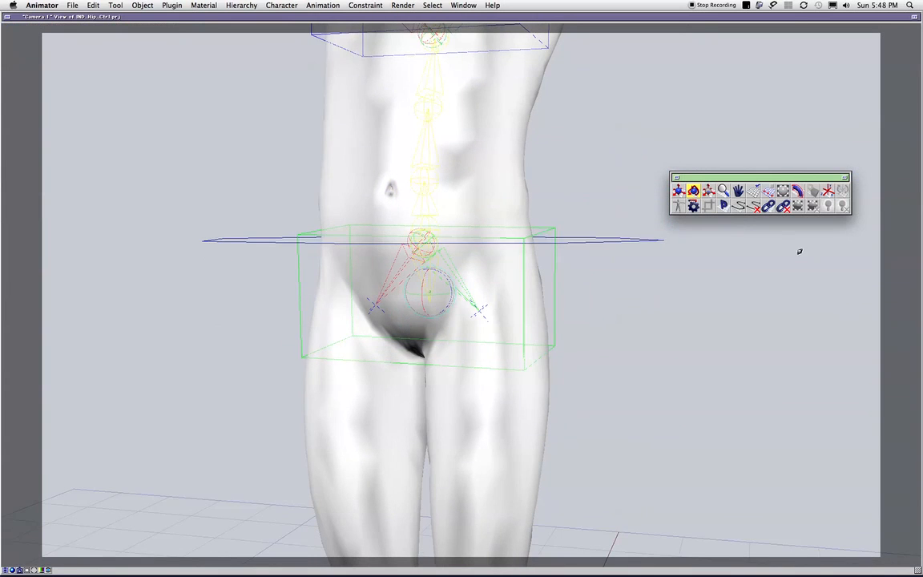
left_click(831, 192)
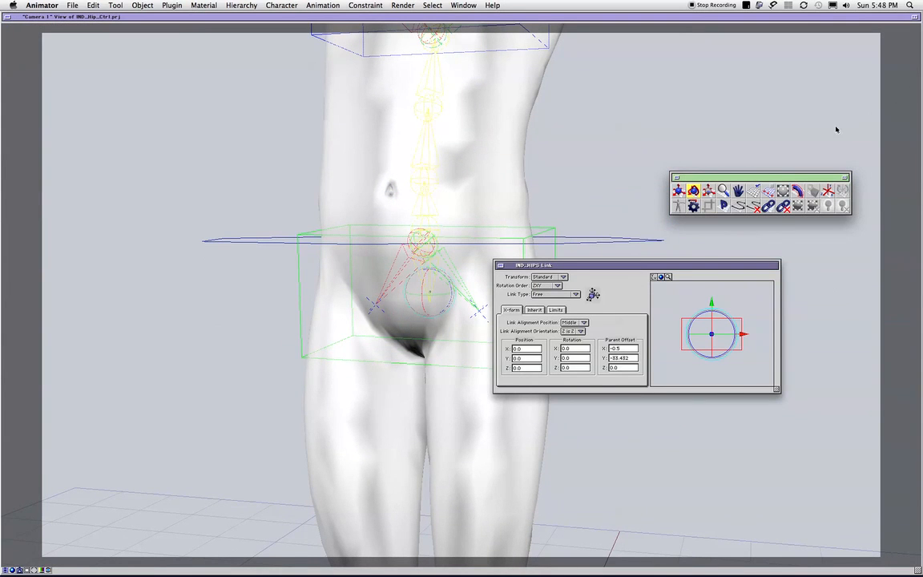
Select IND_HIPS in the hierarchy and choose Free as its link type.
left_click(921, 98)
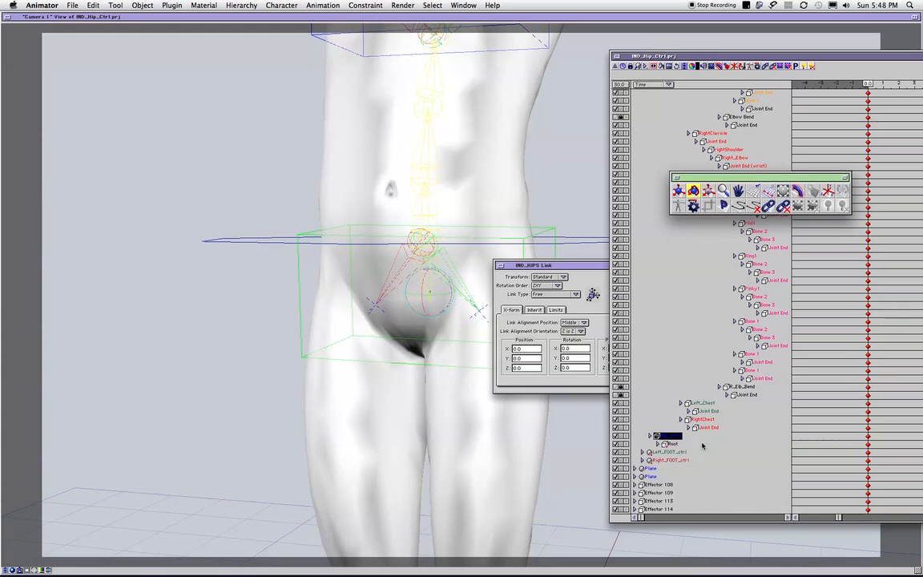
left_click(666, 438)
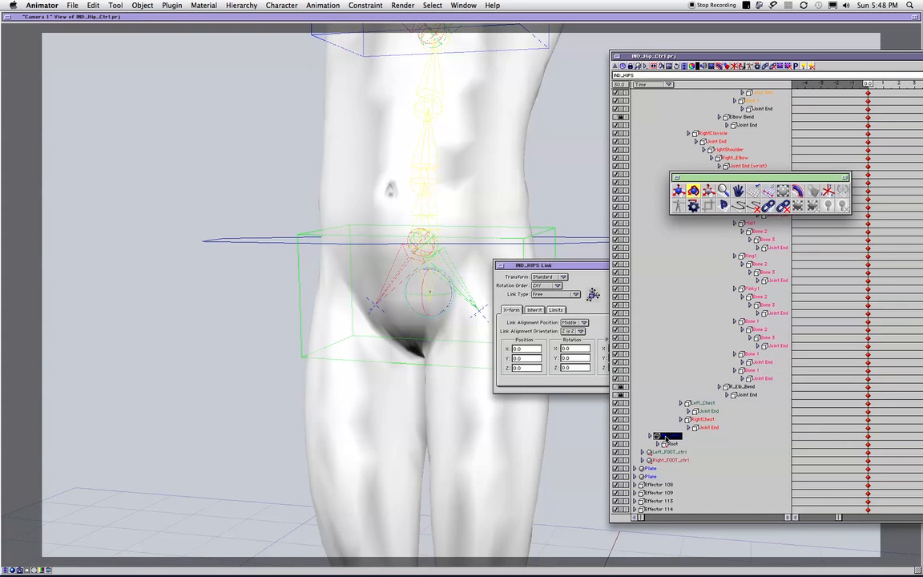
key("super+l")
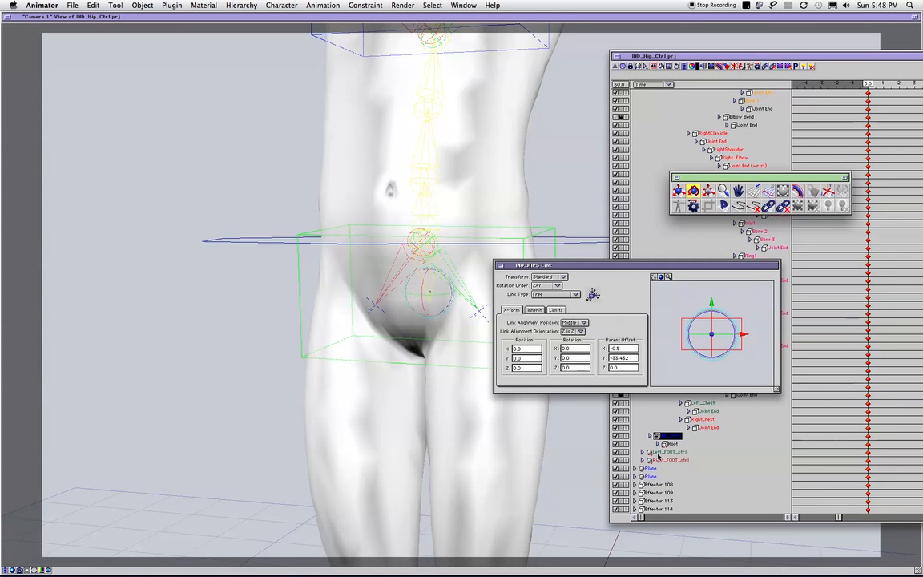
left_click(550, 294)
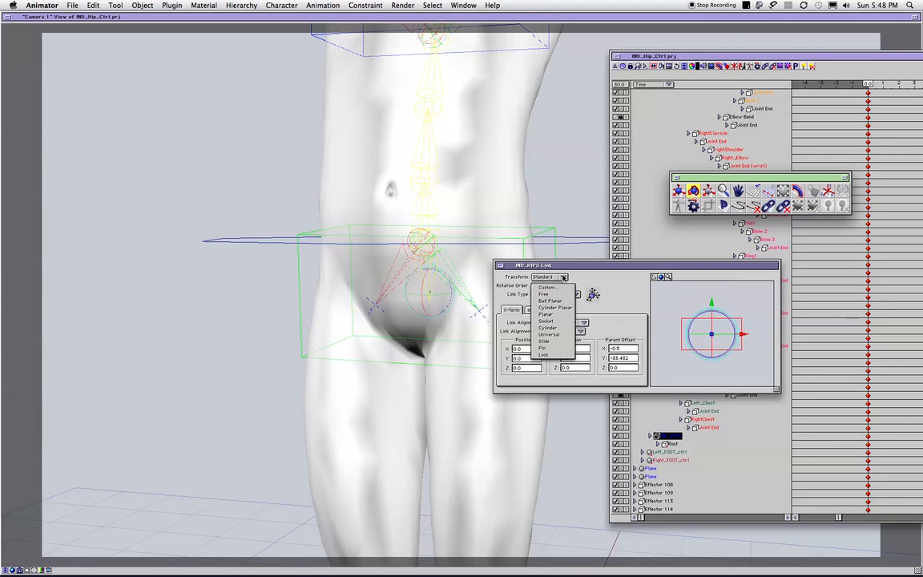
left_click(551, 294)
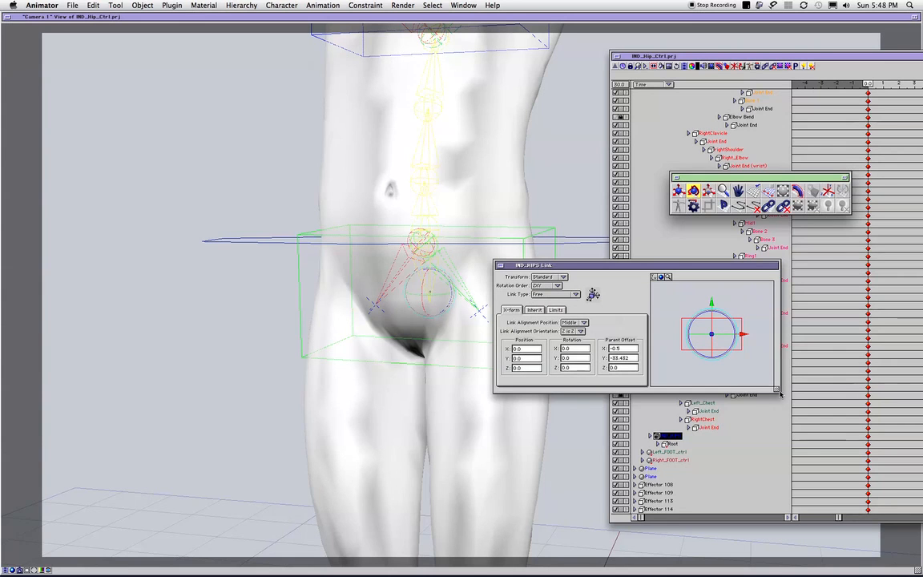
Enlarge the IND_HIPS link window and raise the link's pivot to about Y 39, at the upper edge of the control box.
left_click_drag(776, 391, 853, 451)
left_click_drag(714, 266, 495, 207)
mouse_move(570, 253)
left_mouse_down()
mouse_move(583, 250)
mouse_move(525, 242)
mouse_move(531, 232)
mouse_move(557, 245)
left_mouse_up()
key("super+z")
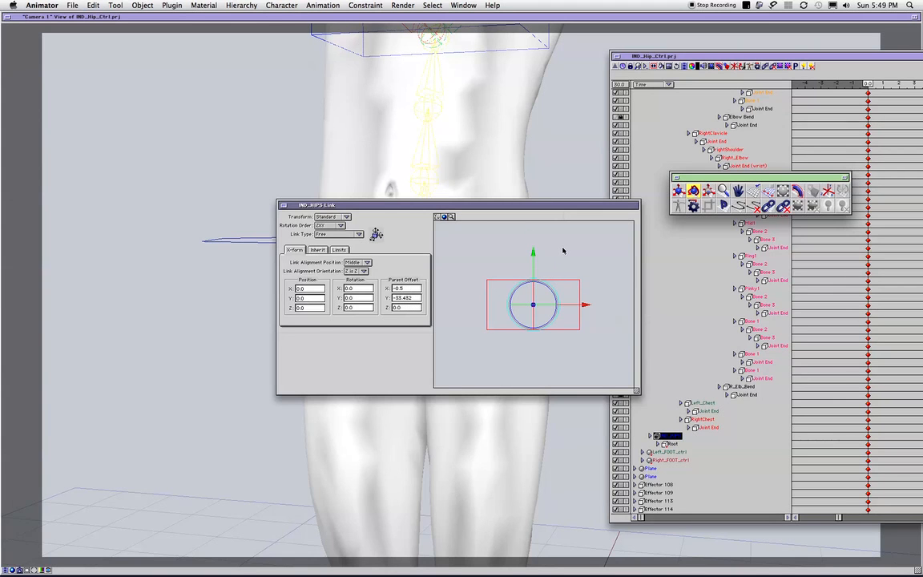
key("n")
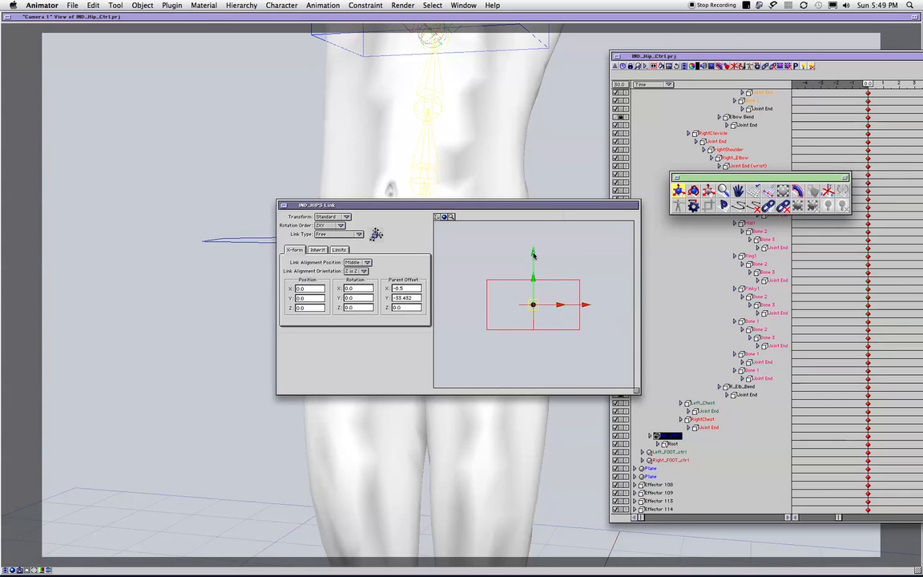
left_click_drag(533, 255, 533, 230)
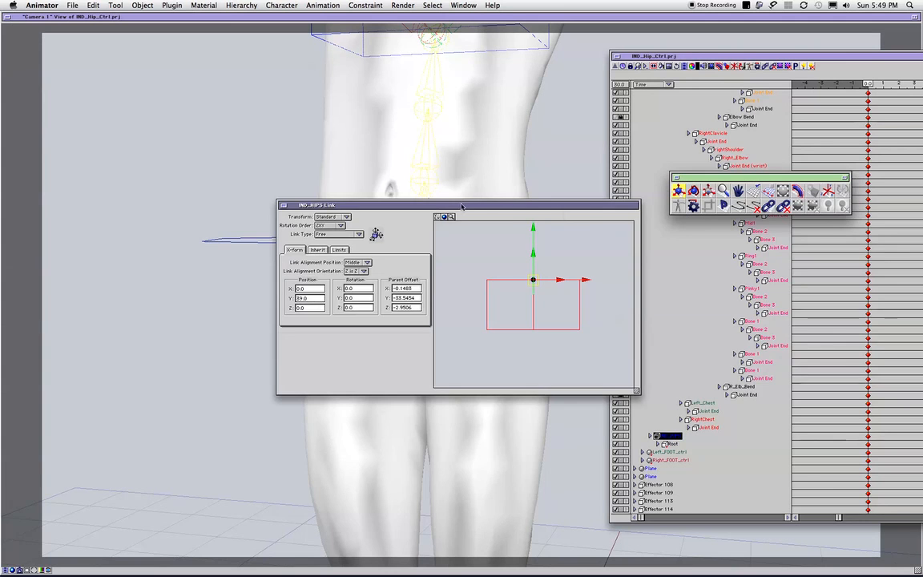
left_click_drag(463, 202, 698, 166)
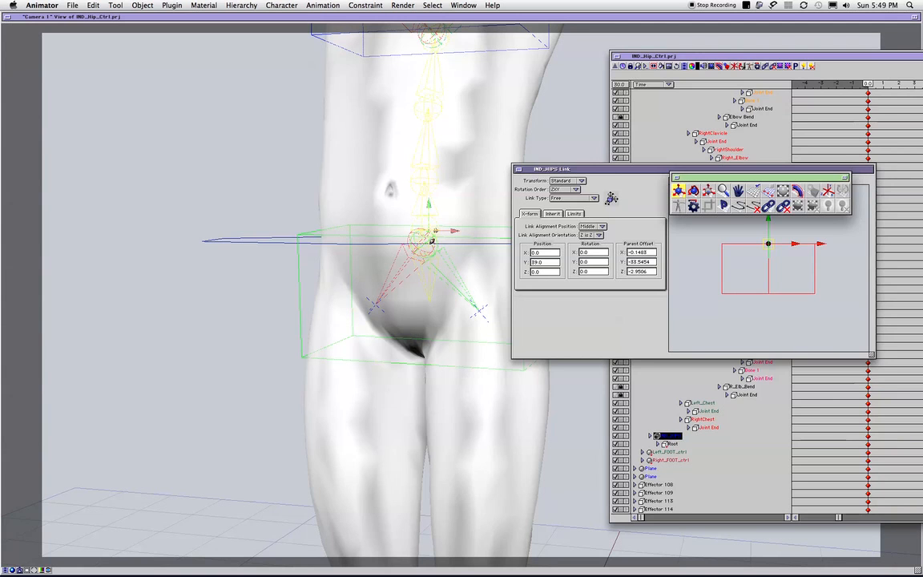
View the hips from the side and set the IND_HIPS link preview to the Right view.
left_click(298, 181)
middle_click_drag(516, 240, 238, 308)
middle_click_drag(603, 296, 448, 274)
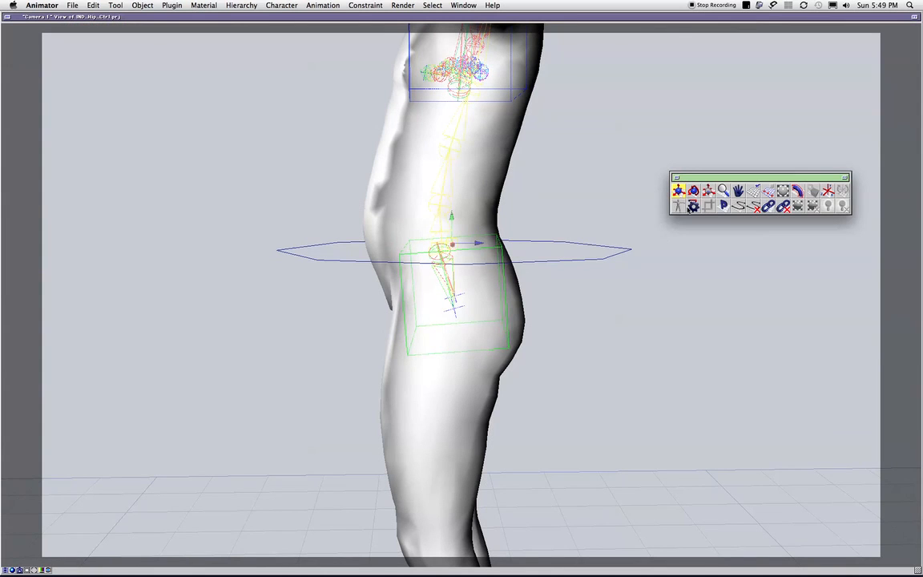
left_click(826, 192)
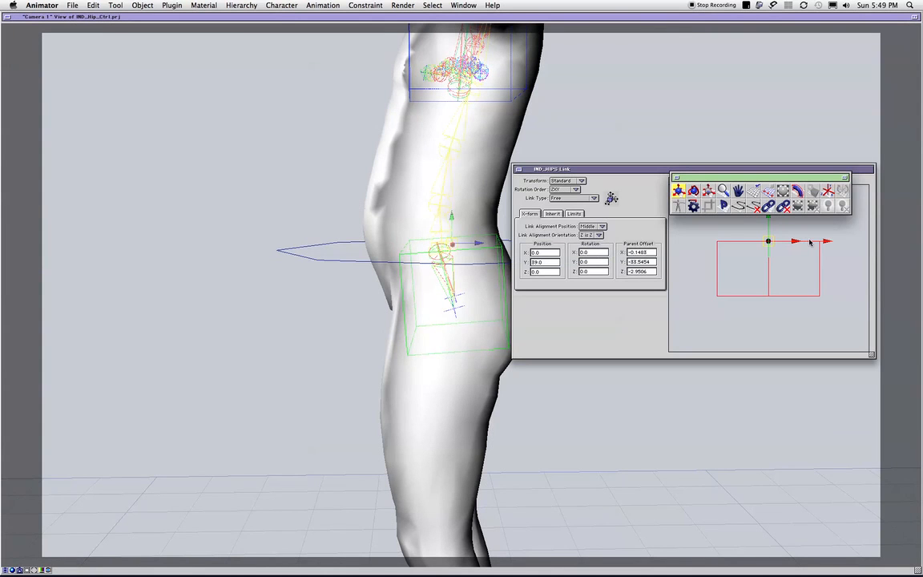
left_click_drag(700, 178, 695, 259)
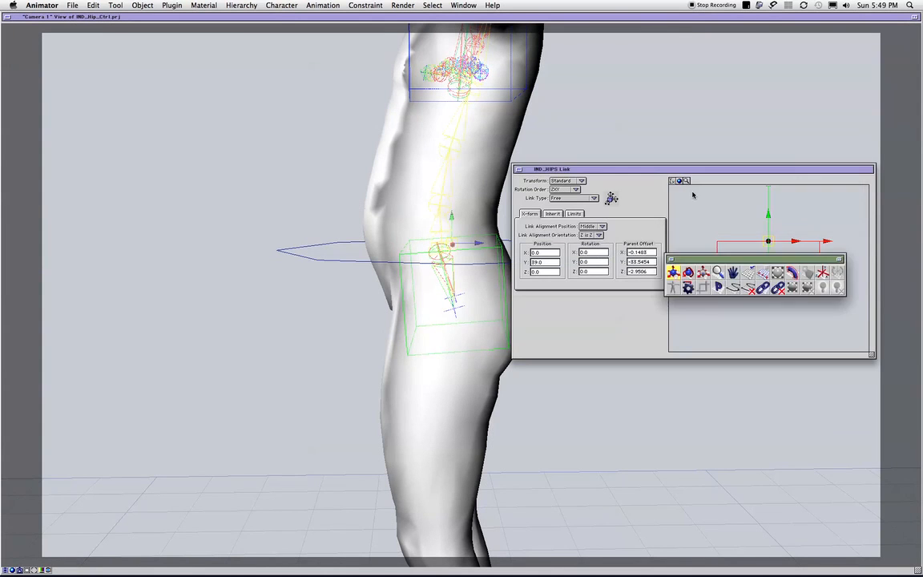
left_click(679, 181)
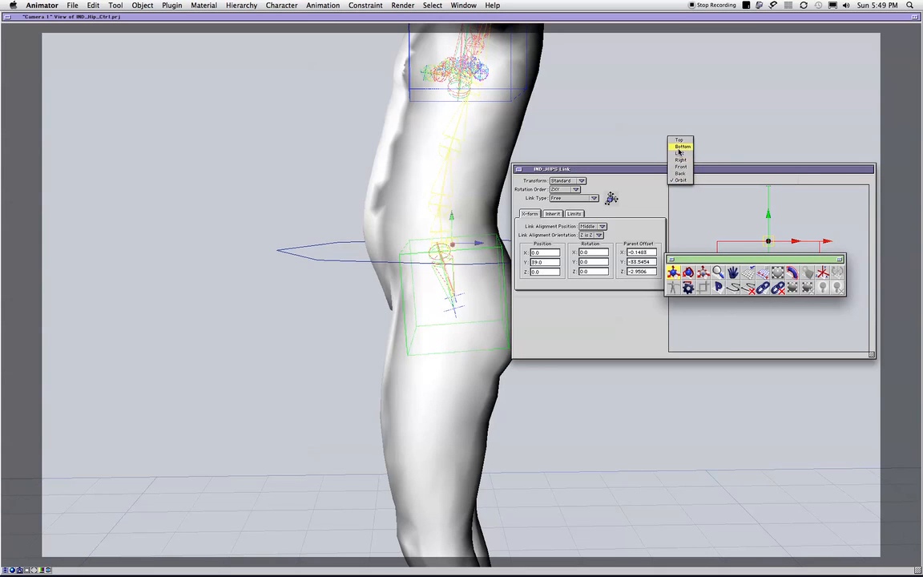
left_click(679, 153)
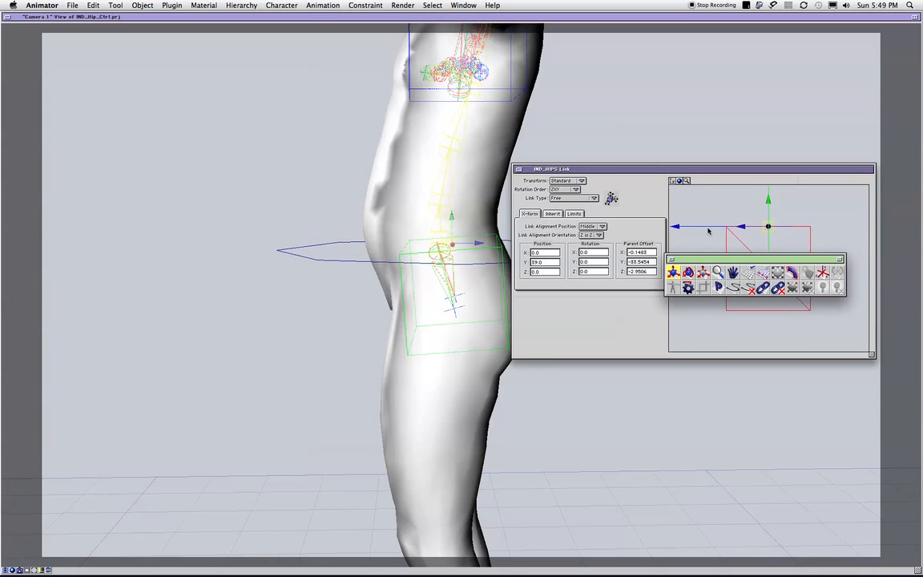
left_click(673, 181)
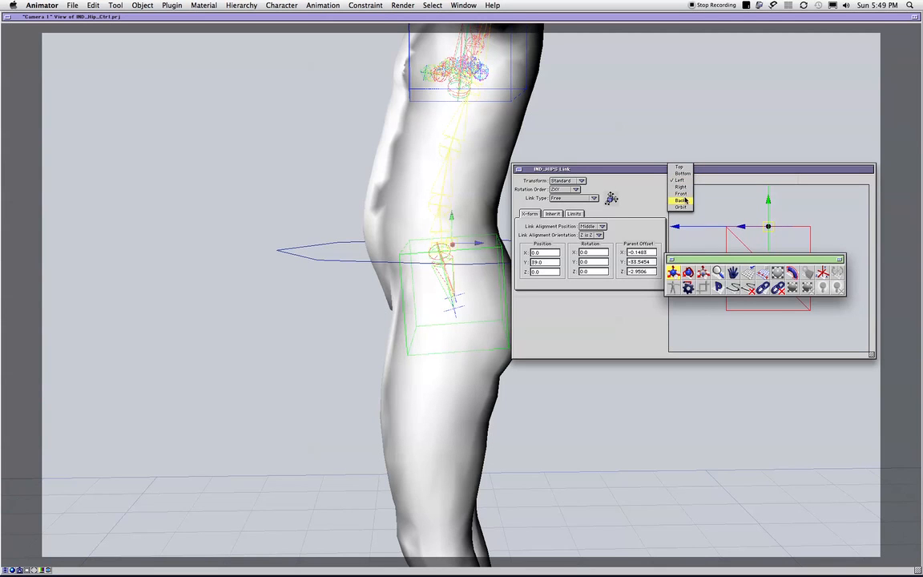
left_click(681, 186)
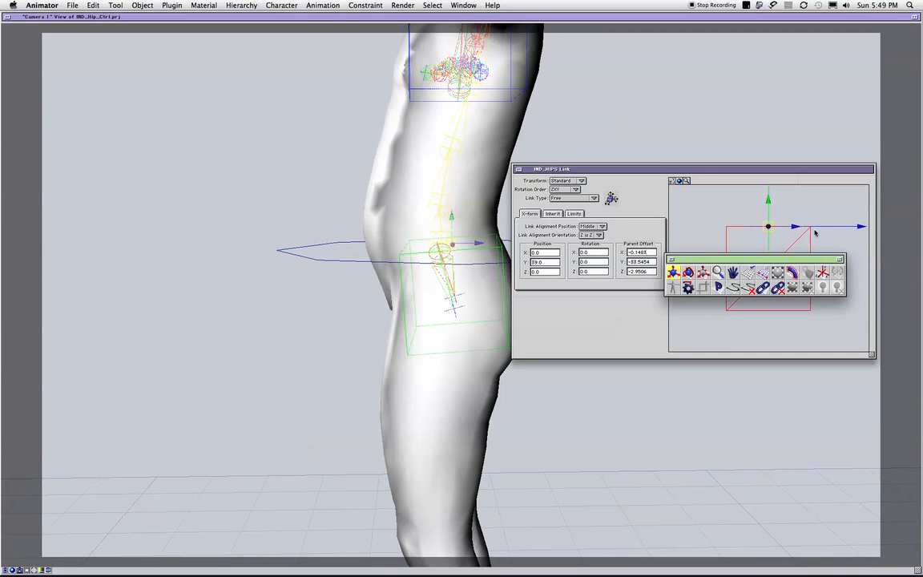
Shift the IND_HIPS pivot onto the Root joint, at about Y 34.4 and Z -10.7, and close the link settings.
left_click_drag(797, 229, 792, 227)
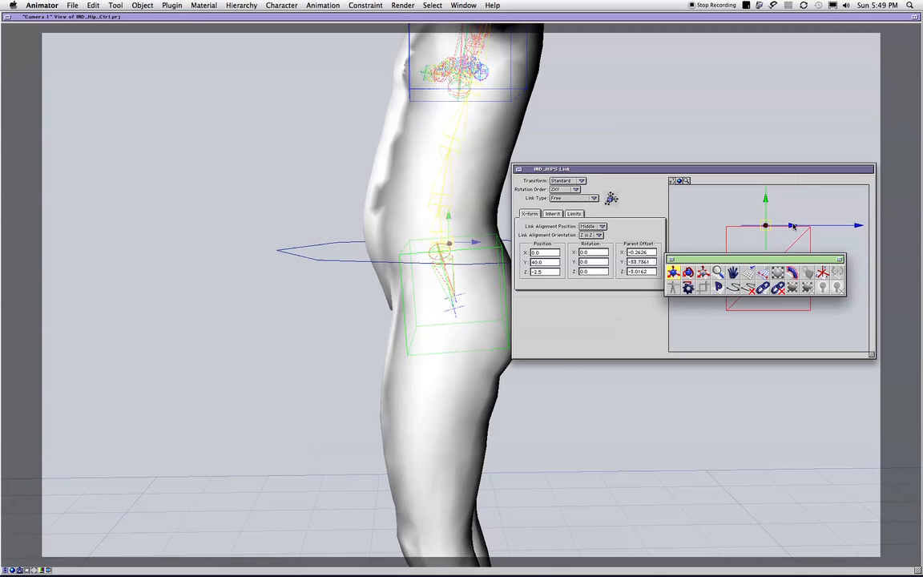
left_click_drag(796, 228, 790, 229)
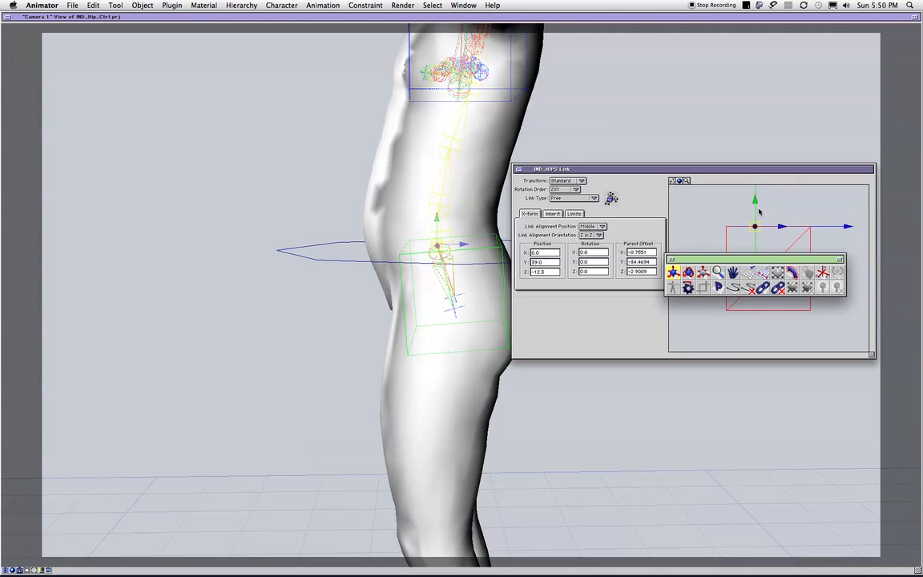
left_click_drag(754, 202, 784, 232)
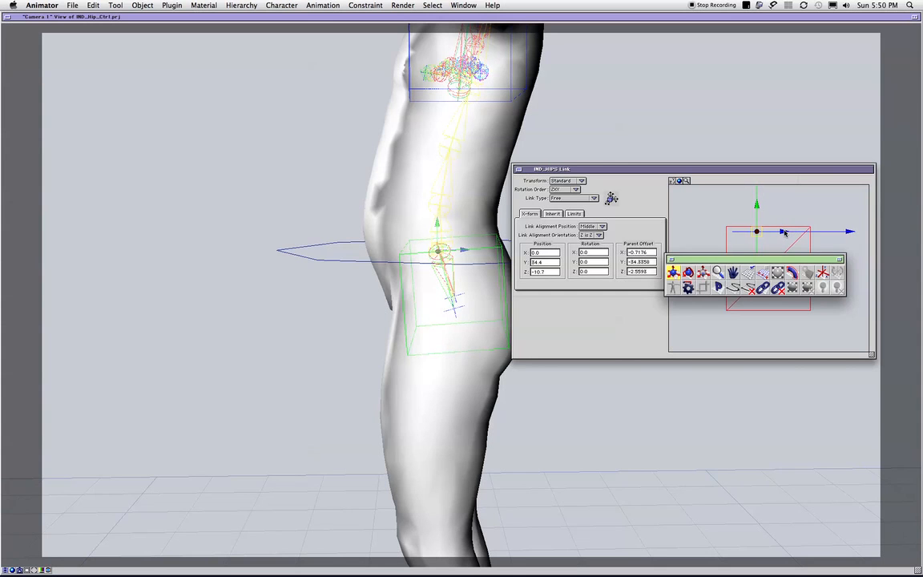
left_click(519, 170)
middle_click_drag(426, 280, 908, 255)
middle_click_drag(645, 376, 531, 340)
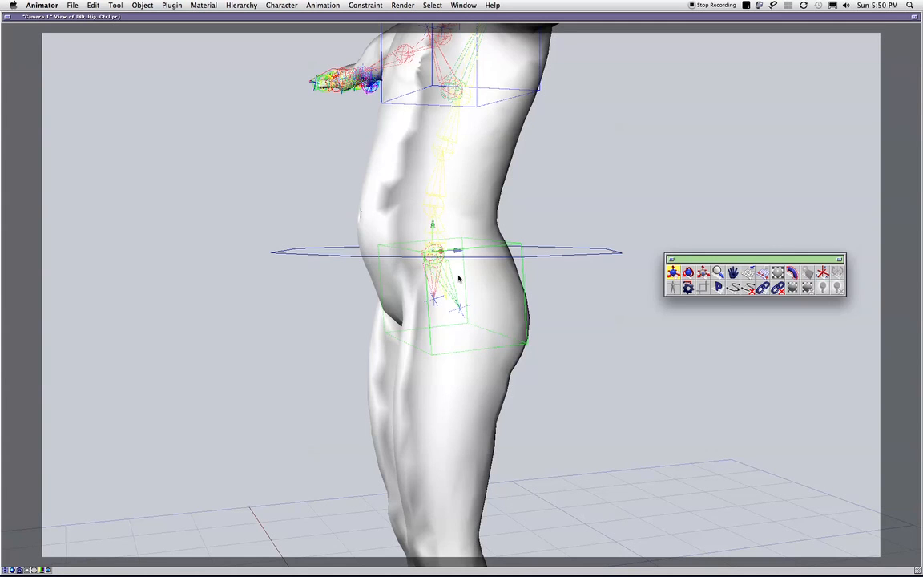
Set the link type of the Root bone under IND_HIPS to Free and close its link and info windows.
key("super+0")
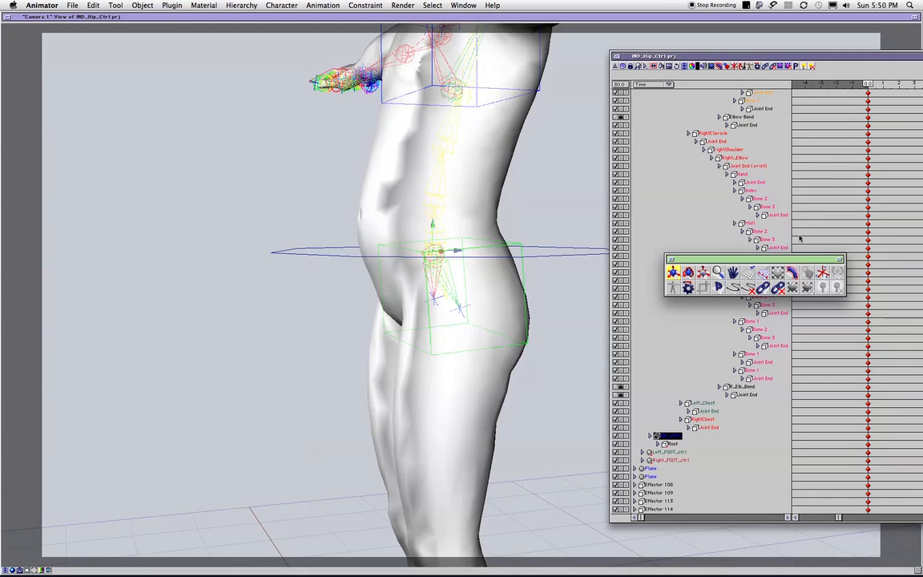
double_click(671, 444)
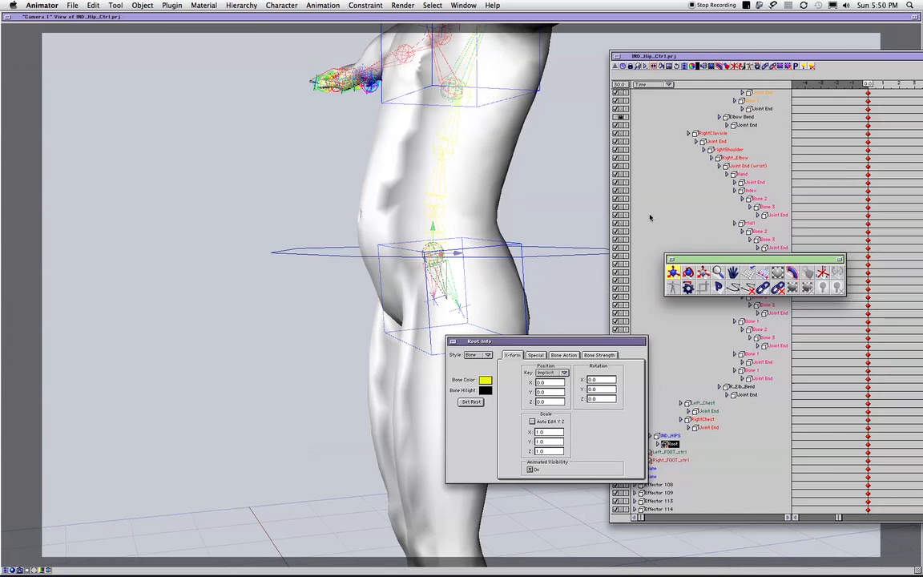
left_click(822, 284)
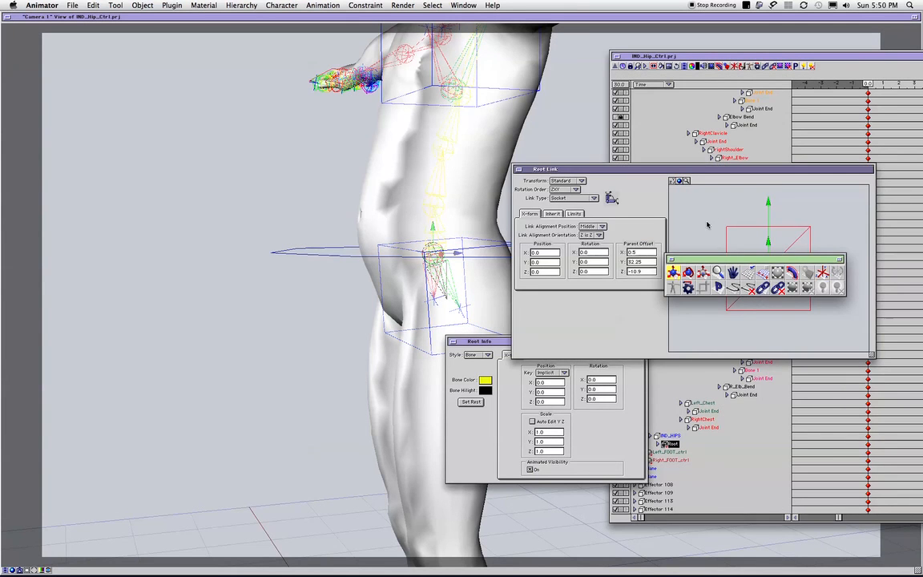
left_click(583, 197)
left_click(564, 172)
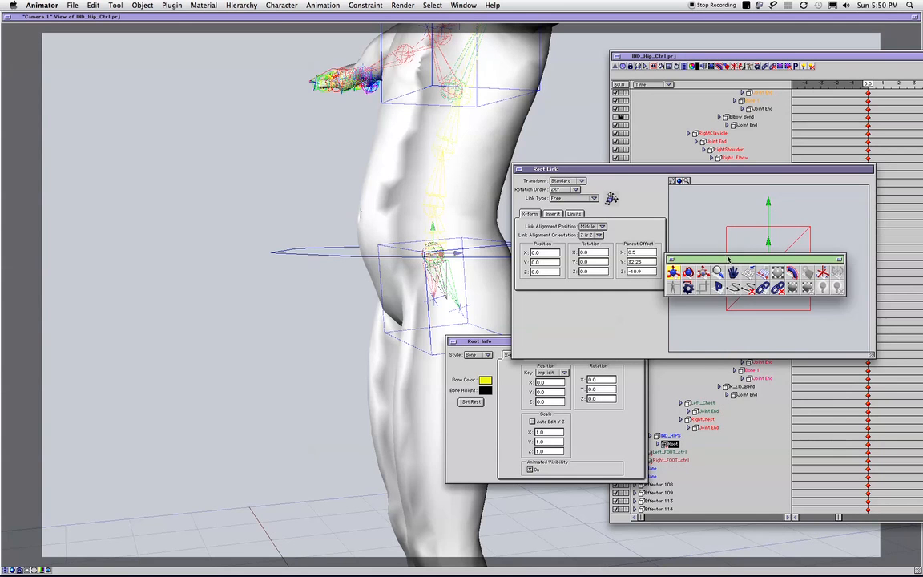
left_click_drag(679, 259, 725, 331)
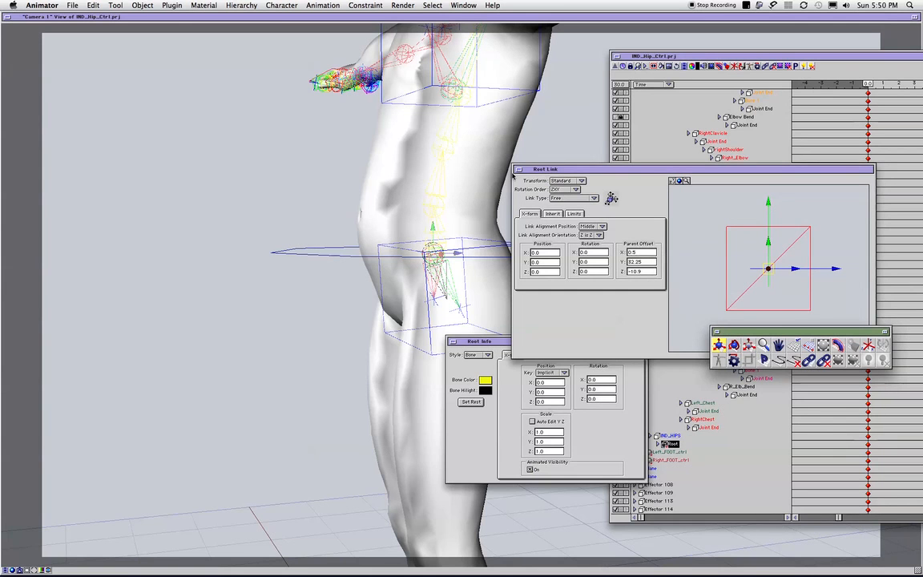
left_click(519, 170)
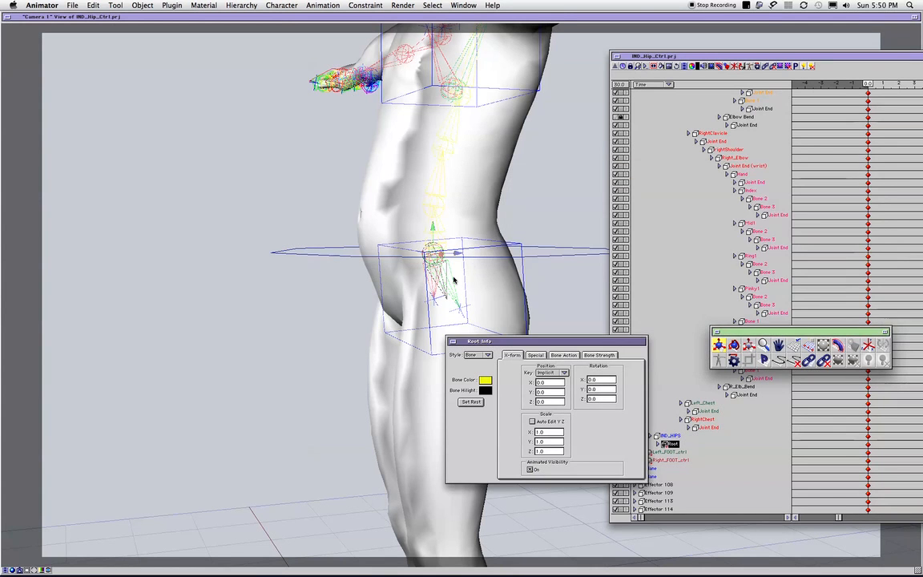
left_click(453, 342)
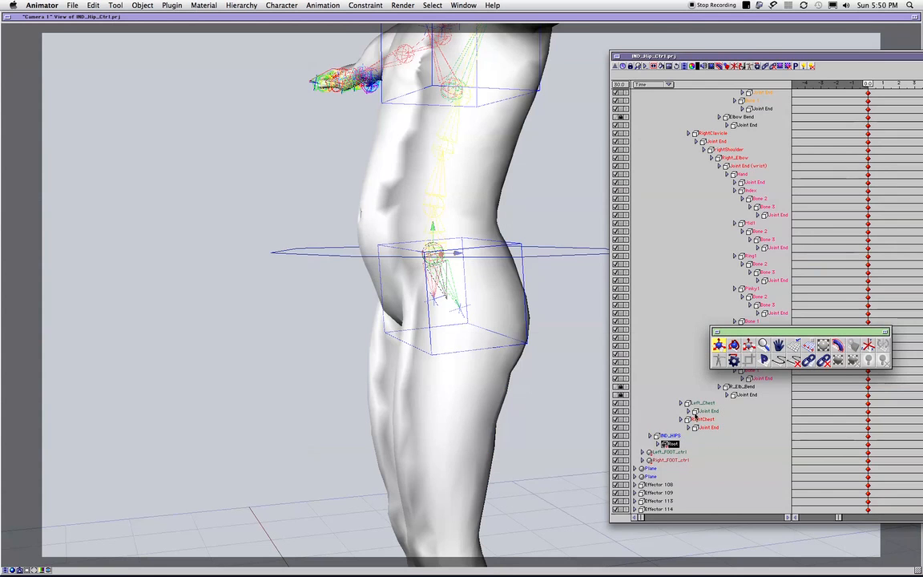
Try rotating the IND_HIPS control about its pivot from the front and return it to the rest pose.
middle_click_drag(531, 257, 530, 293)
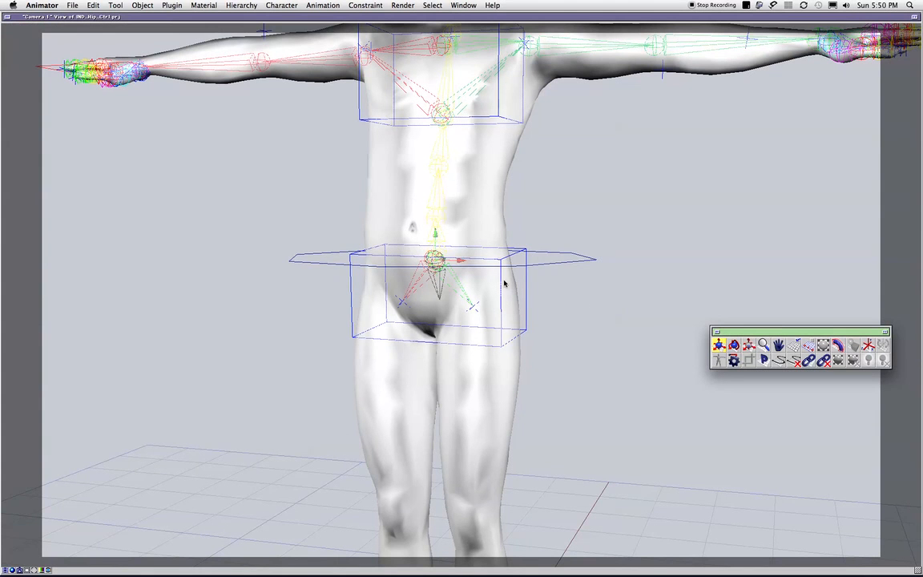
left_click(499, 280)
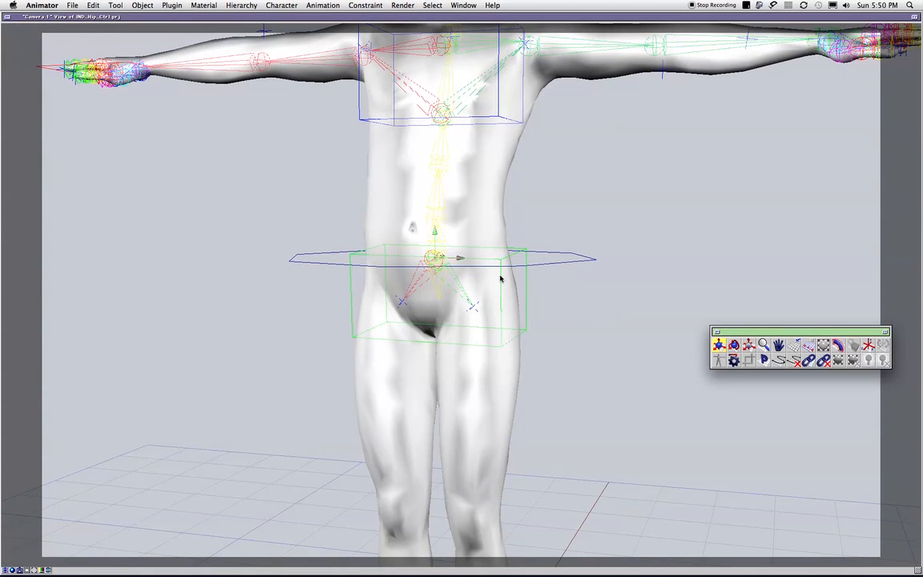
key("r")
mouse_move(450, 253)
left_mouse_down()
mouse_move(432, 252)
mouse_move(462, 257)
mouse_move(449, 241)
mouse_move(447, 262)
mouse_move(448, 241)
mouse_move(461, 247)
mouse_move(438, 245)
mouse_move(448, 252)
left_mouse_up()
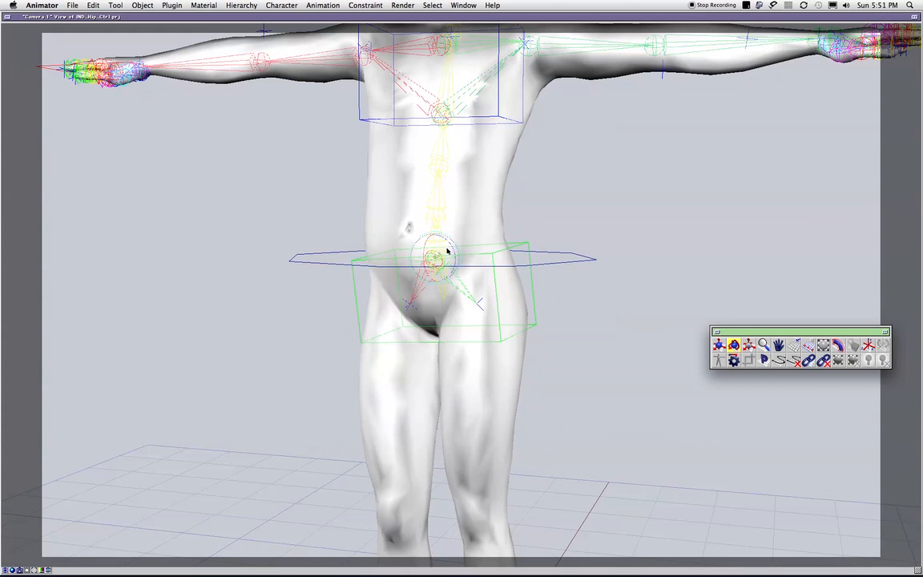
left_click_drag(535, 273, 439, 273)
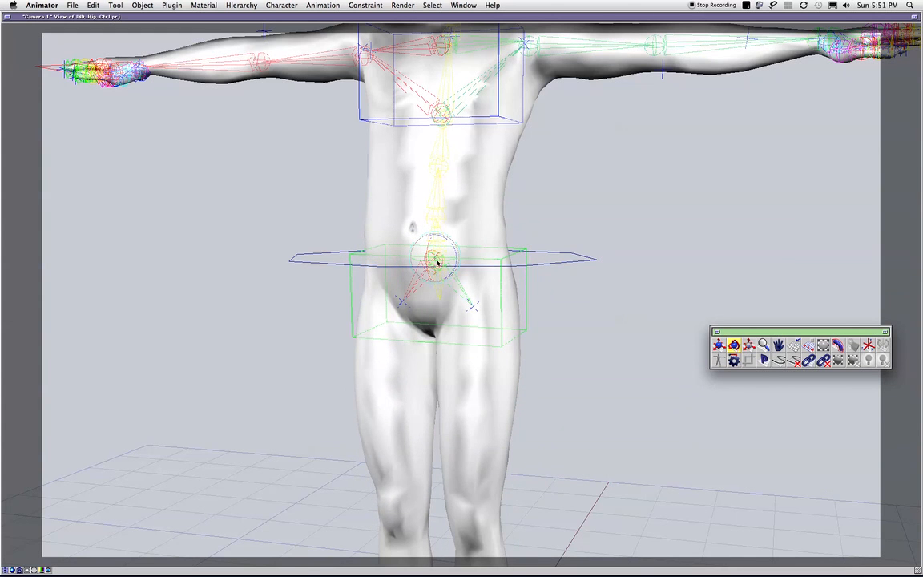
Try rotating the IND_HIPS control from a three-quarter view and undo the rotations.
left_click_drag(663, 274, 451, 306)
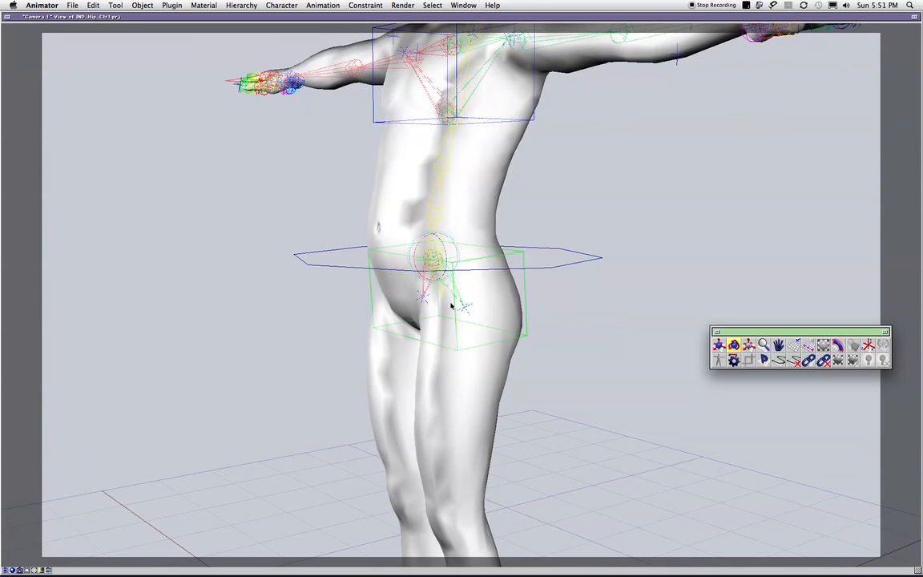
left_click_drag(418, 247, 441, 252)
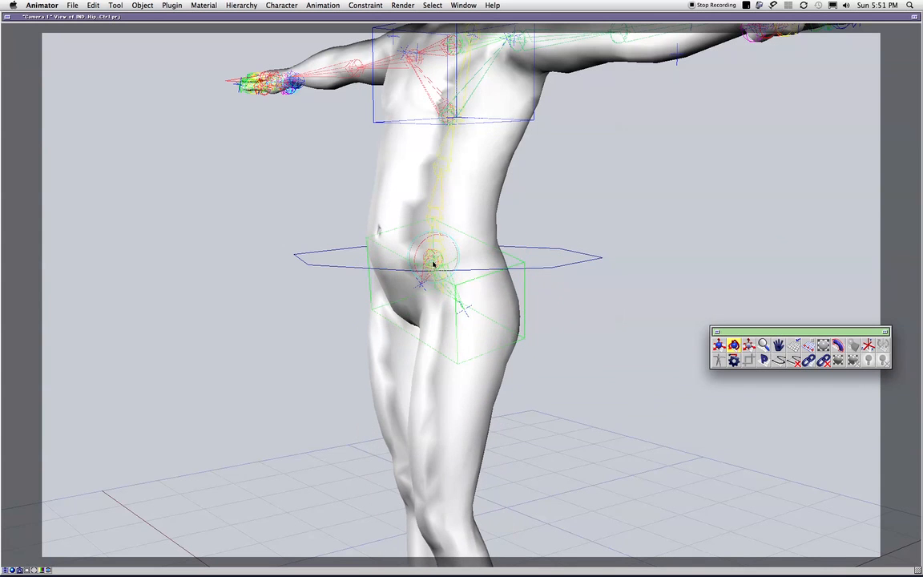
key("super+z")
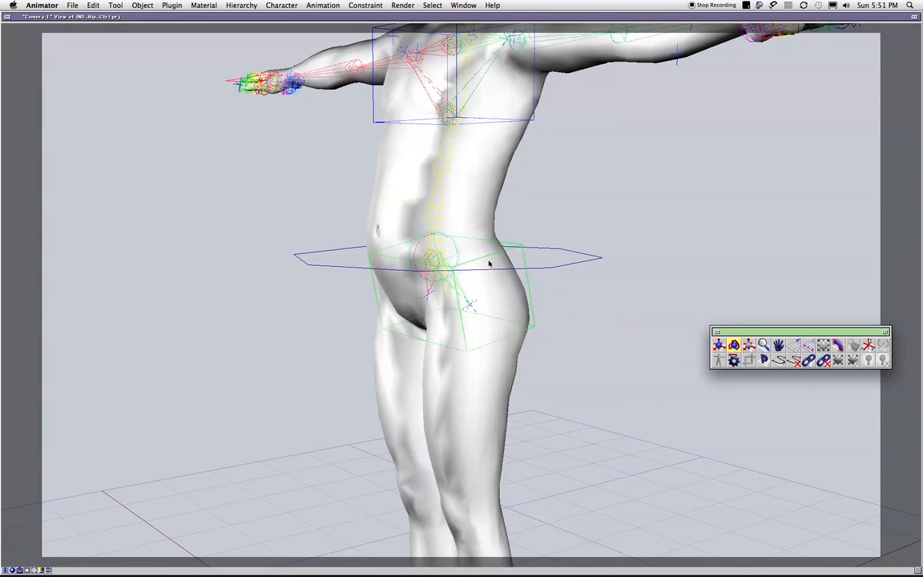
key("super+z")
Reset the IND_HIPS rotation to 0 on the X, Y and Z axes.
middle_click_drag(584, 292, 444, 275)
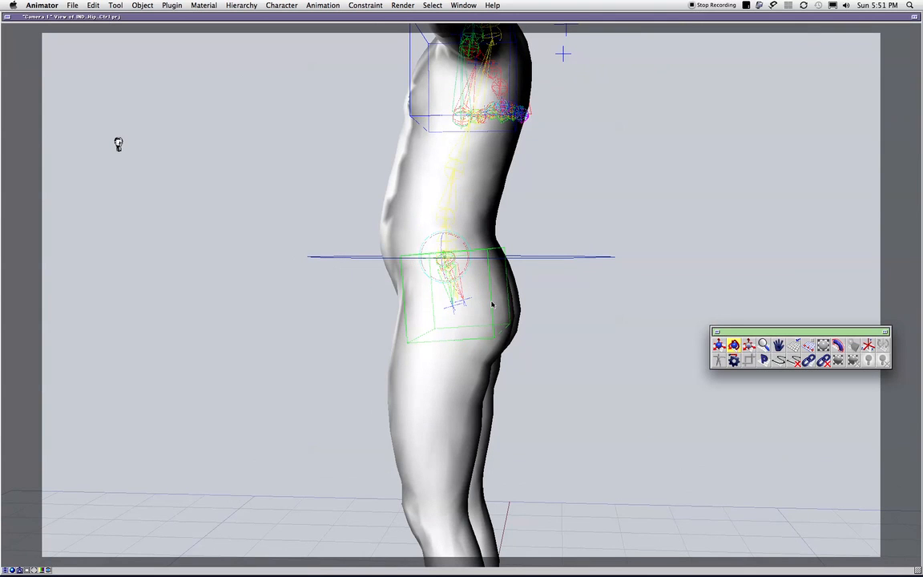
key("super+i")
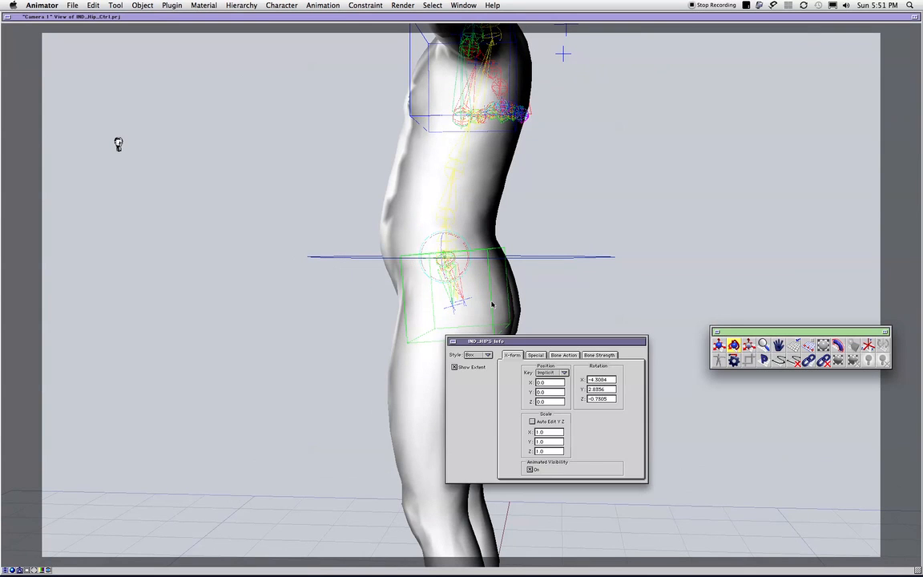
left_click_drag(609, 380, 557, 377)
type("0")
key("Tab")
type("0")
key("Tab")
type("0")
key("Return")
Check the IND_HIPS link settings, keep the link type at Free, and close its link and info windows.
middle_click_drag(474, 307, 778, 292)
middle_click_drag(578, 298, 671, 309)
key("super+grave")
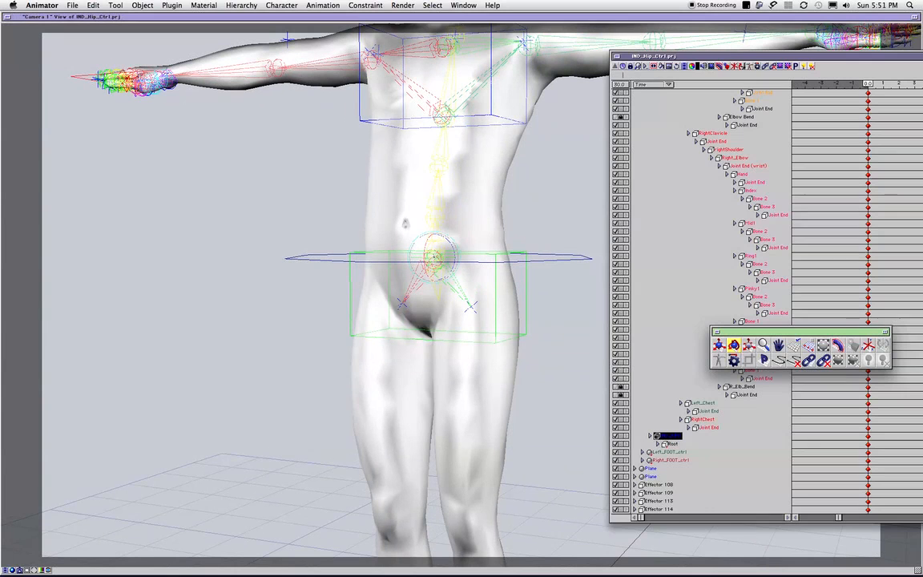
left_click(663, 392)
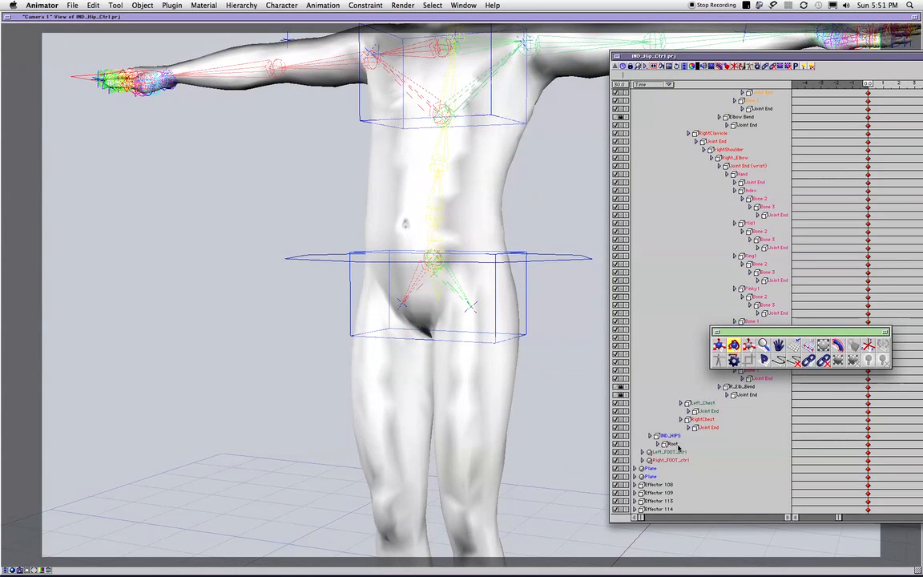
double_click(673, 437)
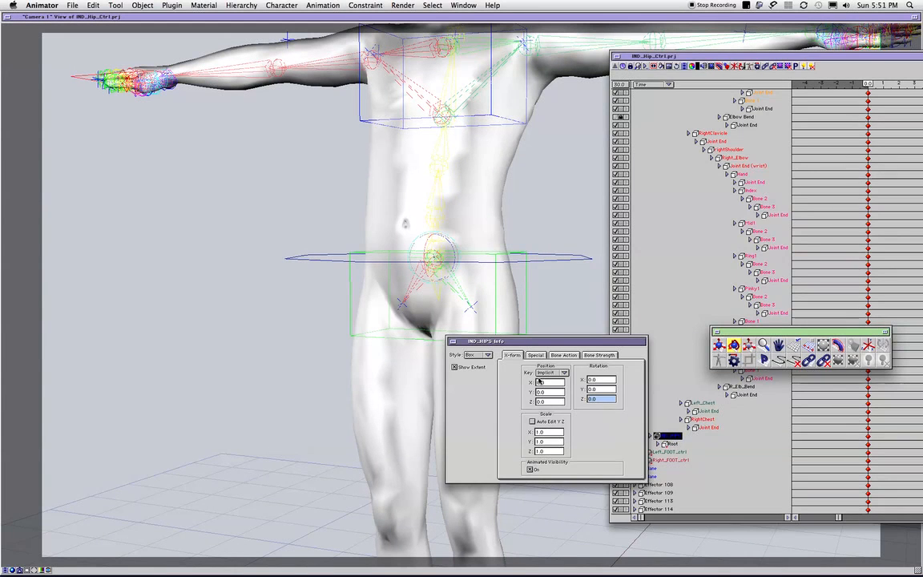
left_click(867, 344)
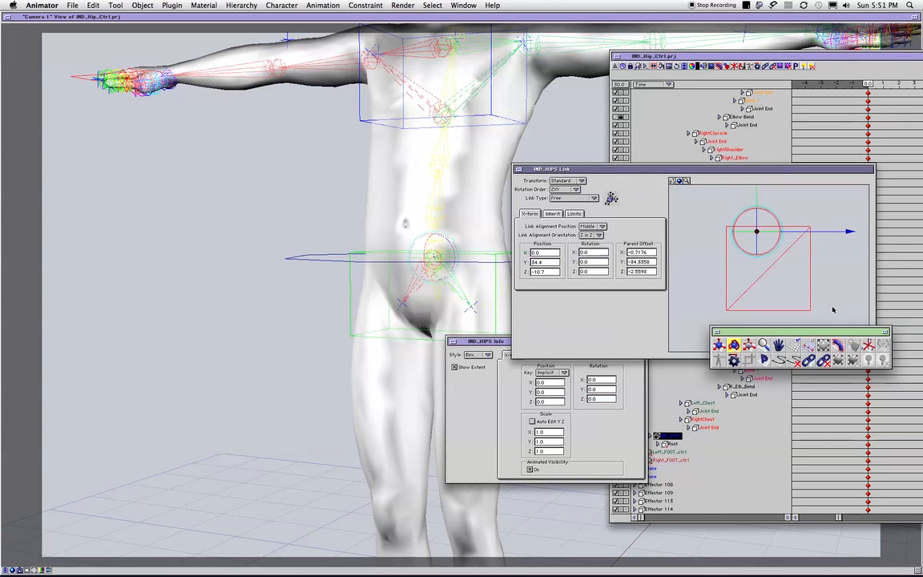
left_click(566, 199)
left_click(567, 198)
left_click(519, 170)
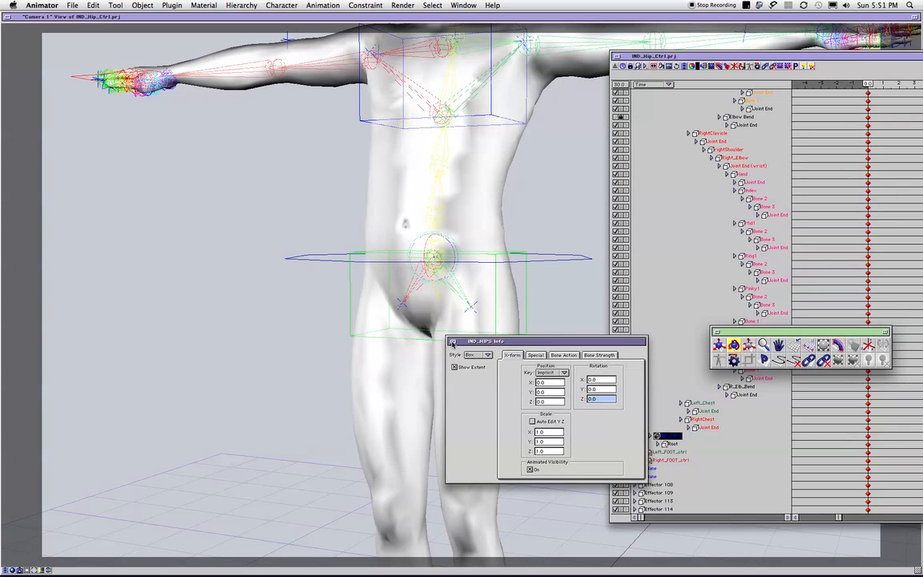
left_click(452, 342)
Try translating the IND_HIPS control sideways and undo the move.
key("t")
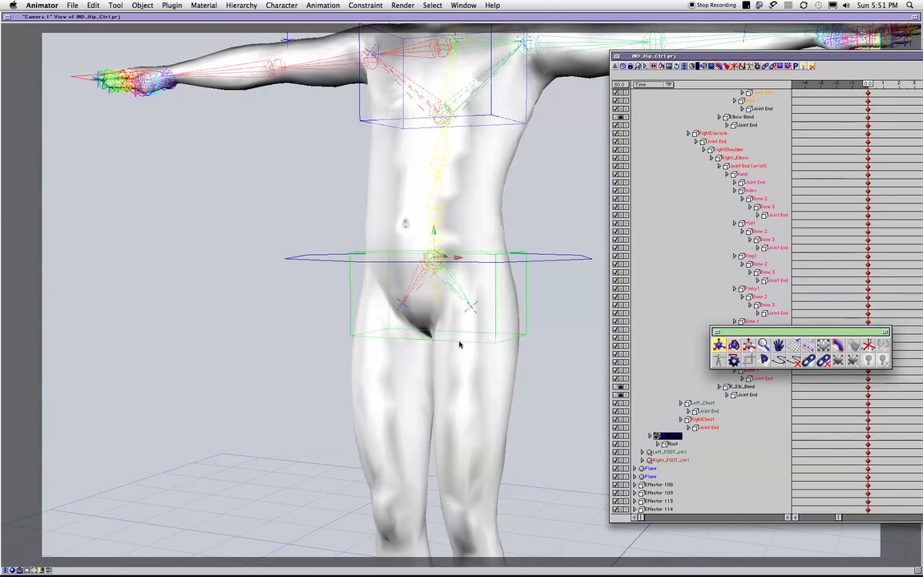
left_click_drag(437, 262, 476, 265)
key("super+z")
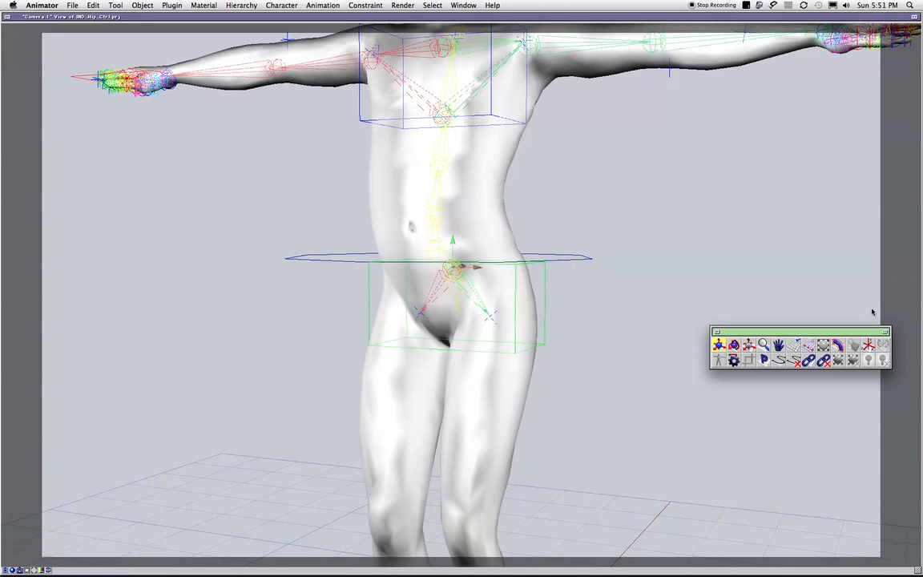
Change the IND_HIPS link type from Free to one that blocks translation, and close its link settings.
left_click(870, 345)
left_click(575, 198)
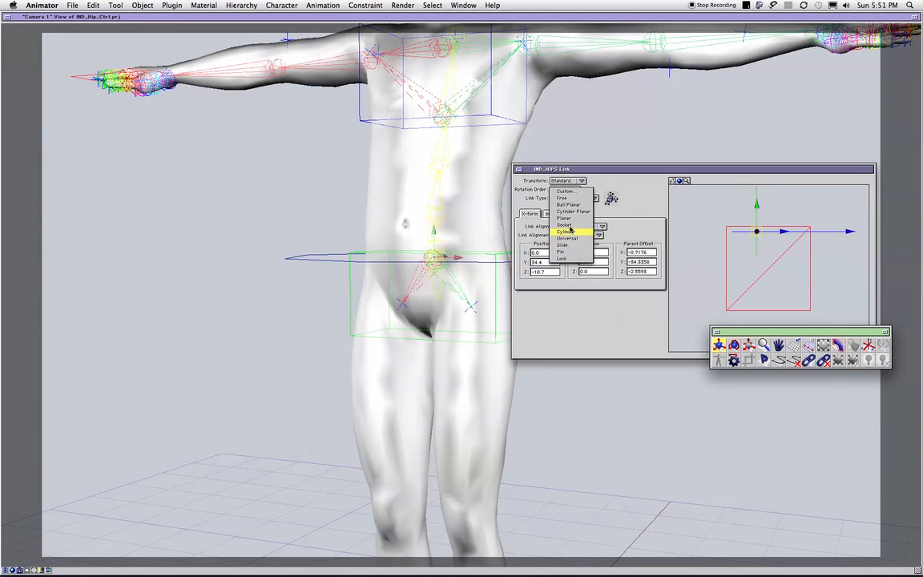
left_click(567, 238)
left_click(287, 211)
Try translating and rotating the IND_HIPS control from the front, and undo the attempt.
middle_click_drag(287, 211, 457, 218)
left_click_drag(446, 256, 491, 292)
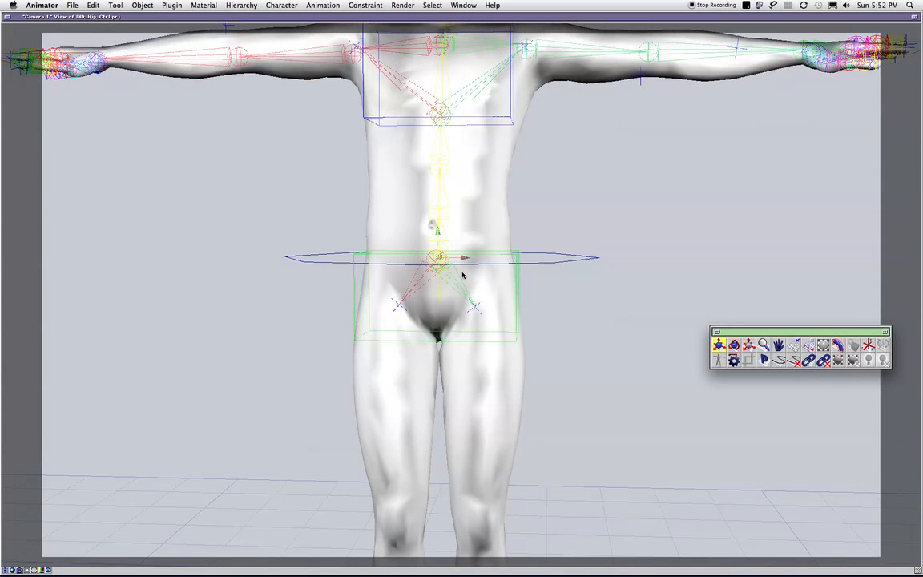
key("r")
mouse_move(454, 256)
left_mouse_down()
mouse_move(450, 249)
mouse_move(461, 251)
mouse_move(435, 255)
mouse_move(452, 251)
left_mouse_up()
key("super+z")
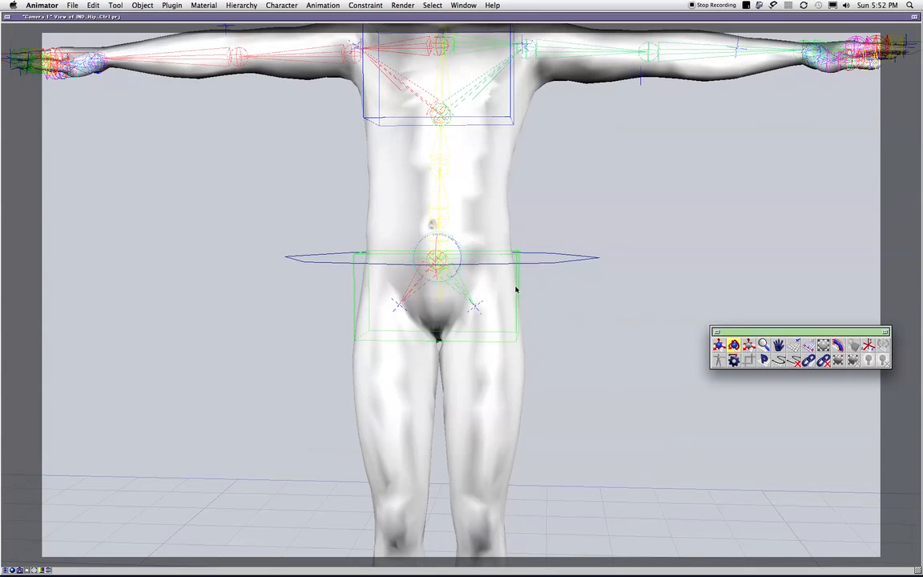
Check the IND_HIPS info, test tilting the control sideways and translating it, and undo both attempts.
double_click(517, 290)
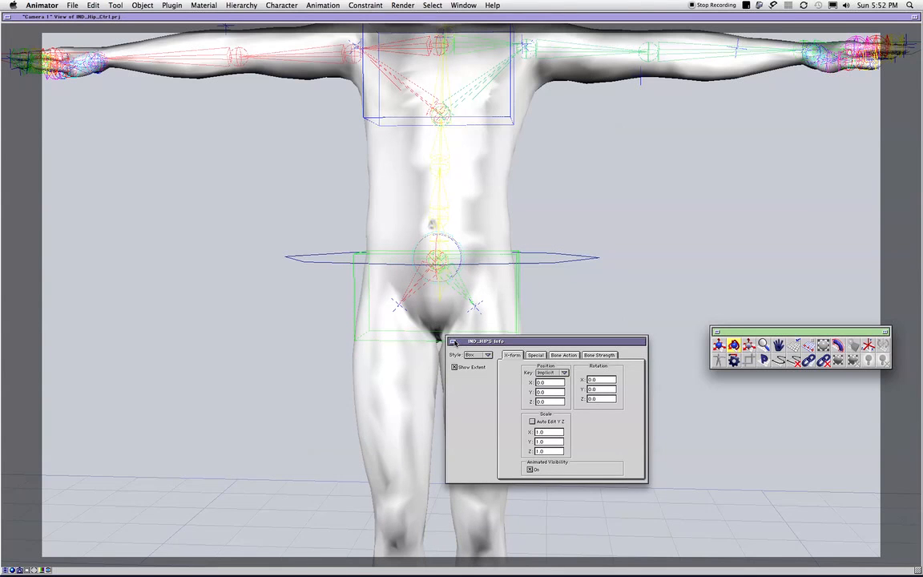
left_click(452, 341)
left_click_drag(490, 324, 486, 340)
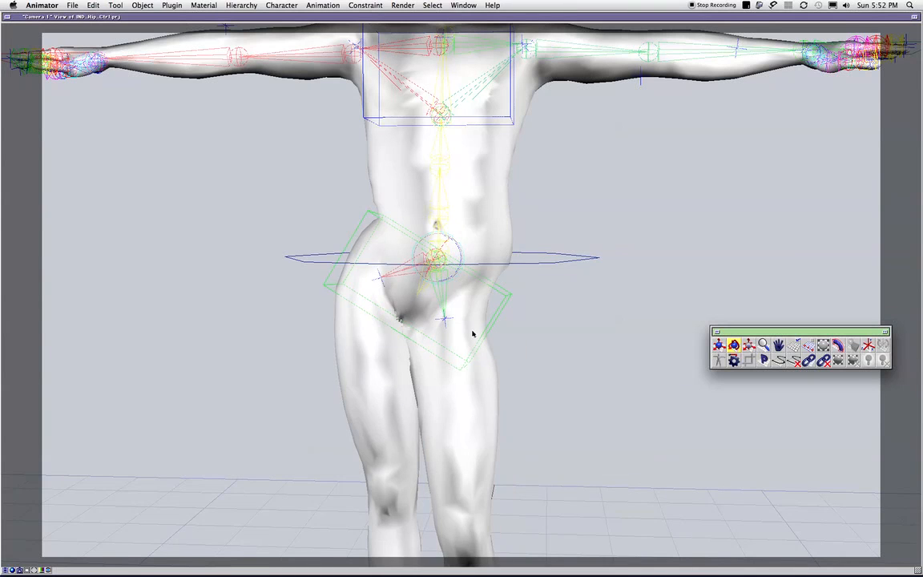
key("super+z")
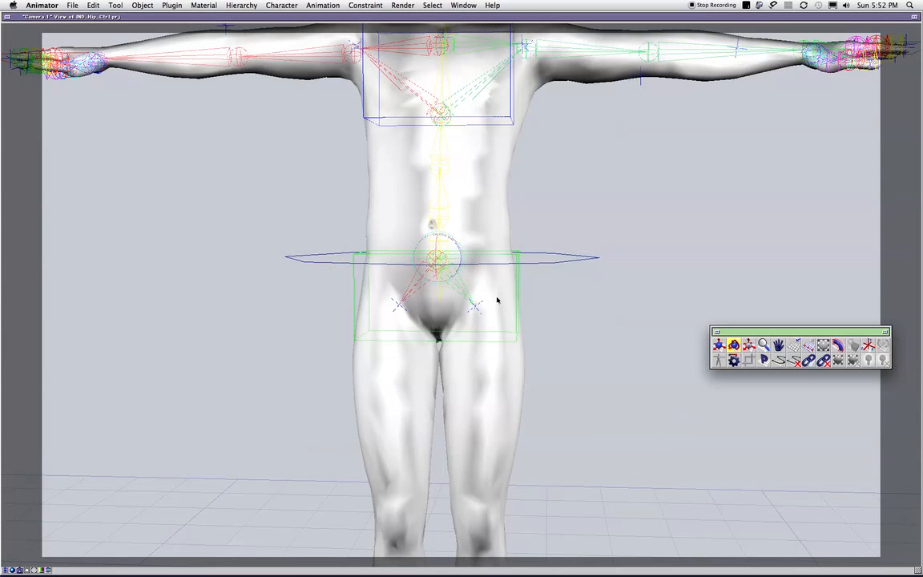
key("w")
left_click_drag(494, 291, 506, 308)
key("super+z")
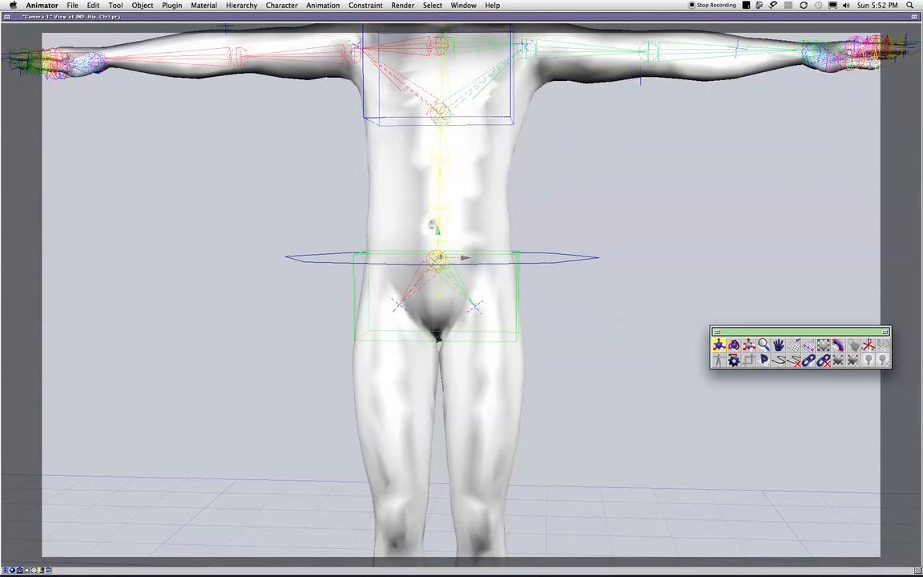
Show the project hierarchy, move the tool palette out of its way and deselect IND_HIPS.
left_click(921, 276)
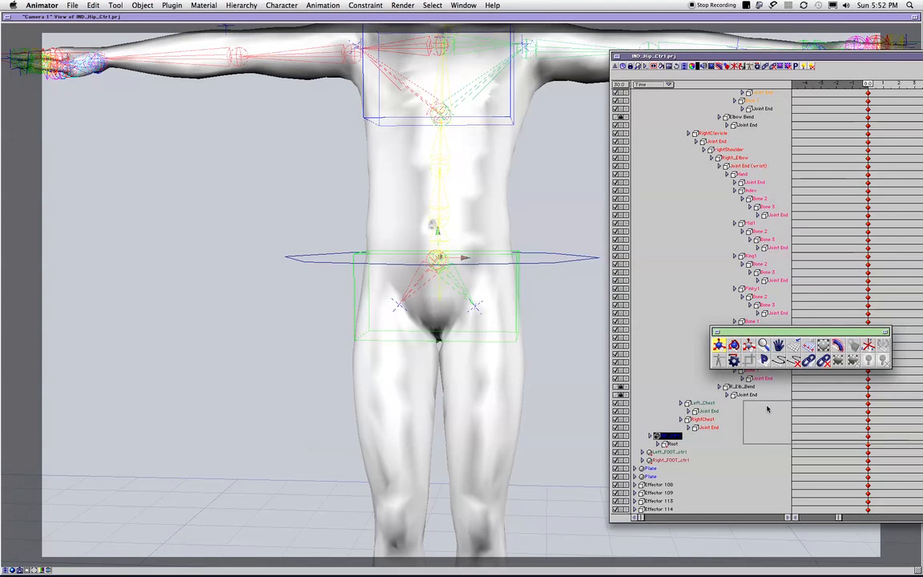
left_click_drag(767, 409, 767, 409)
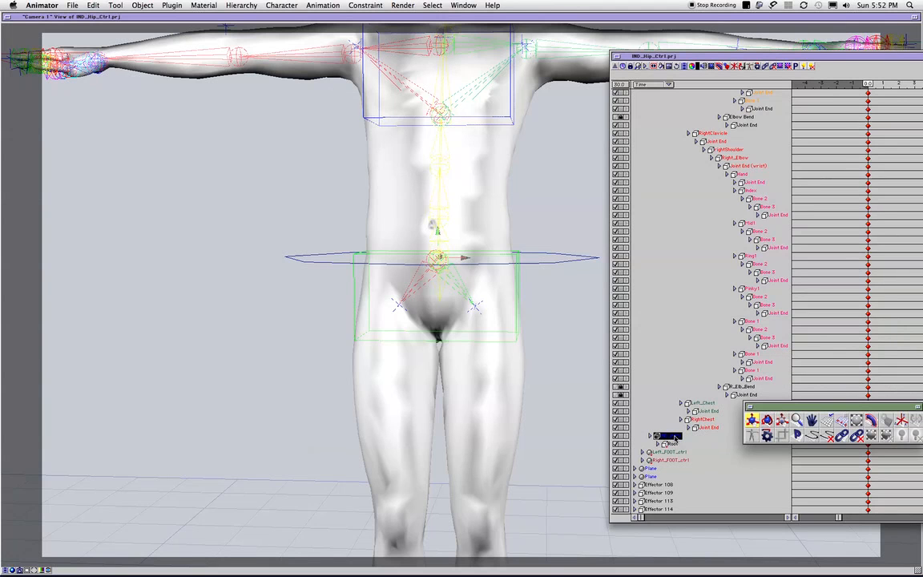
left_click(685, 454)
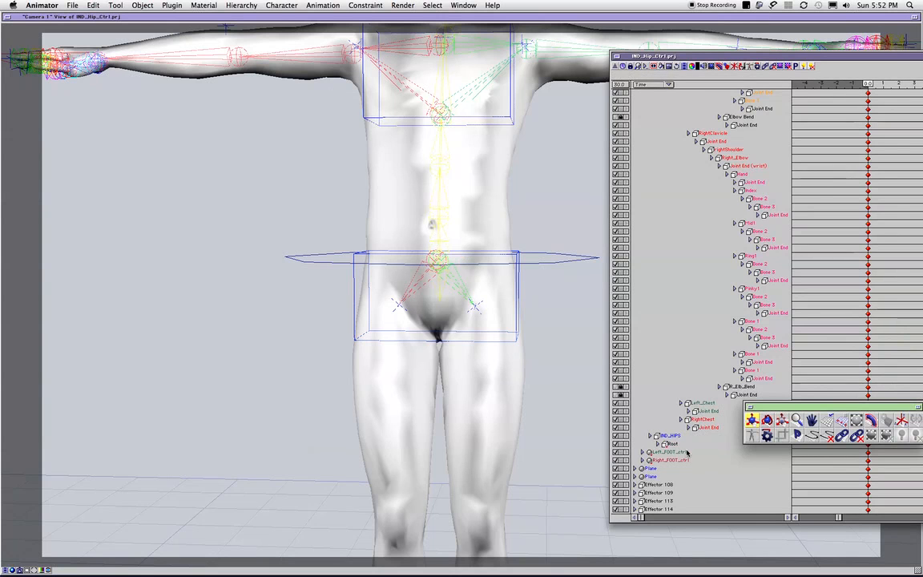
Try translating the Spine 1 bone above the hips and undo the move.
left_click(439, 235)
left_click_drag(439, 236, 603, 288)
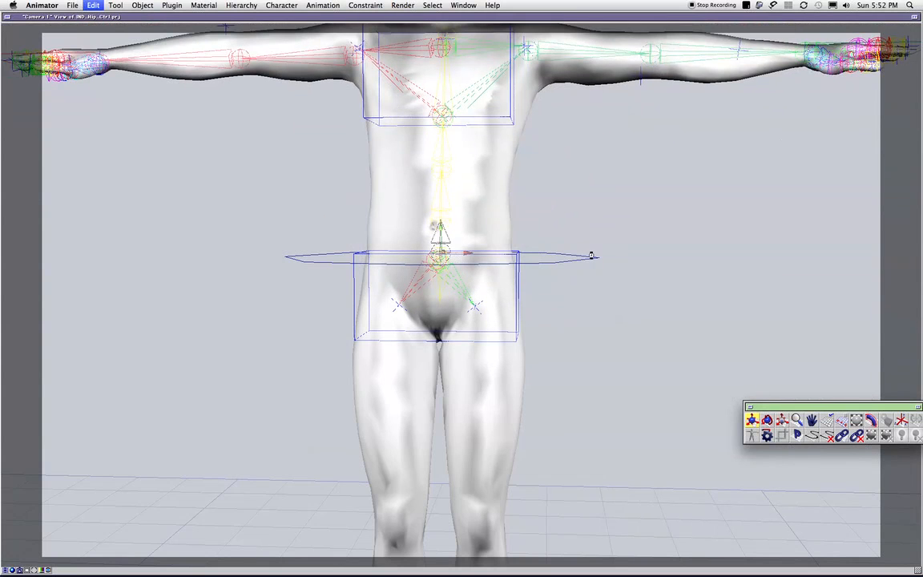
key("super+z")
Set the link type of the Spine 1 bone to Socket and close its link and info windows.
key("super+grave")
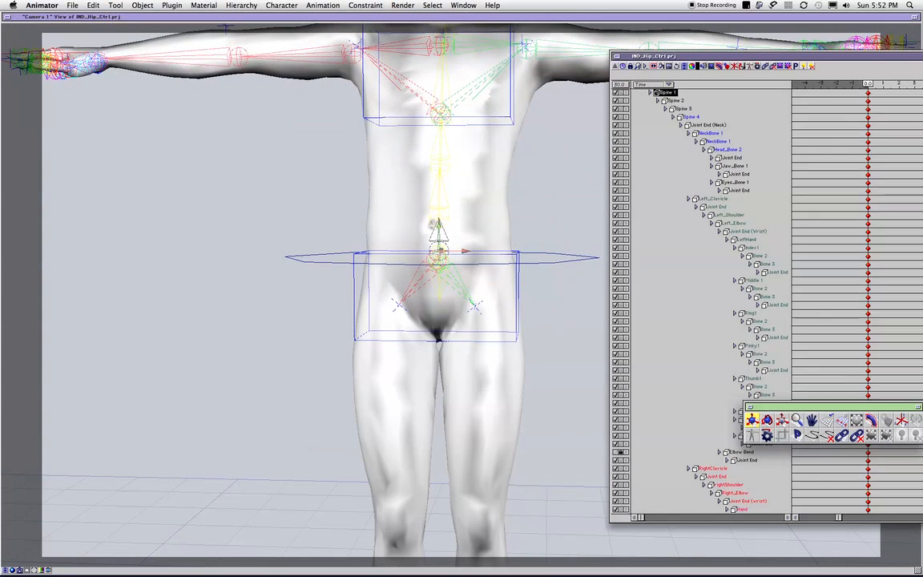
double_click(663, 93)
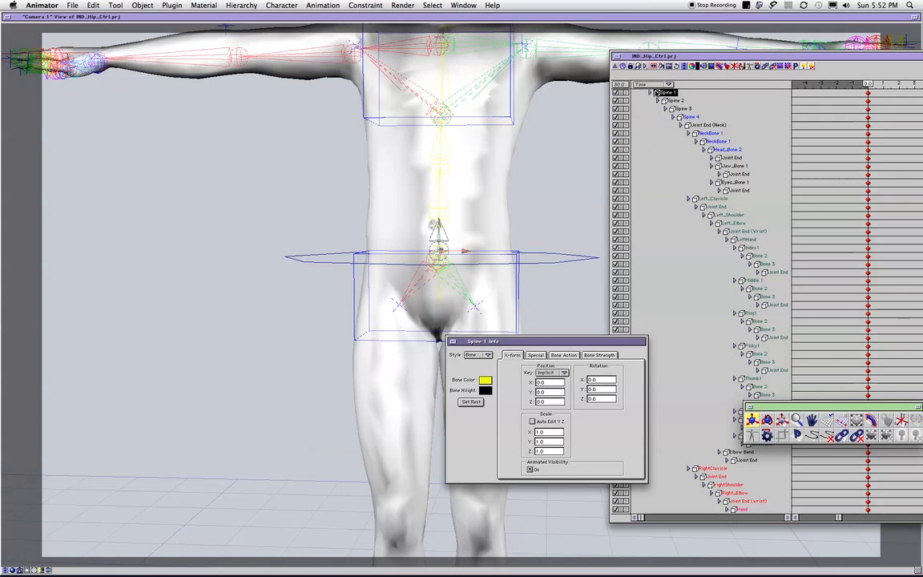
double_click(657, 95)
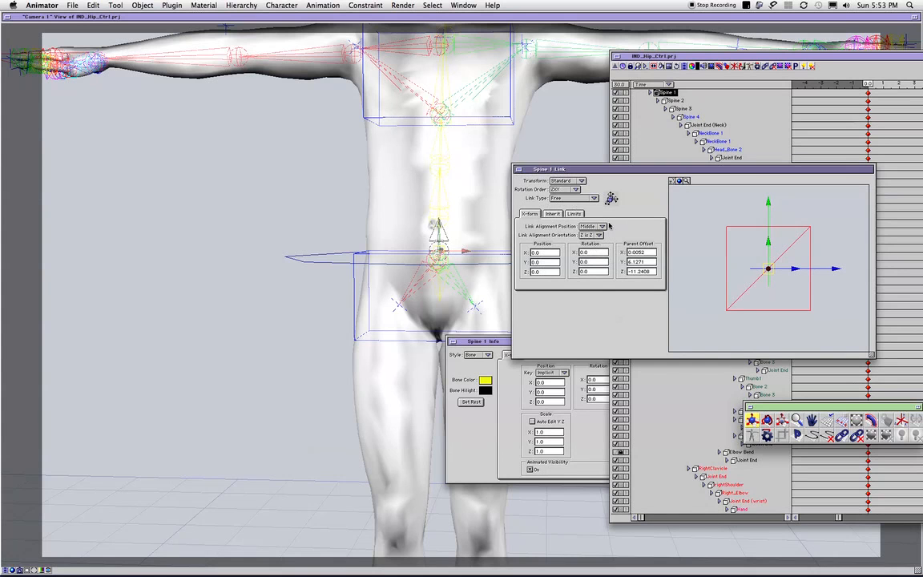
left_click(591, 198)
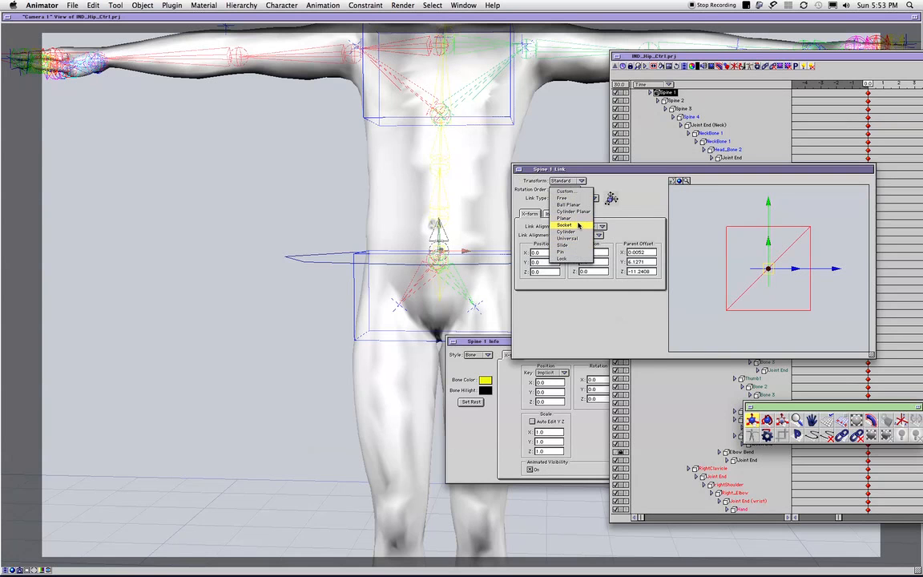
left_click(578, 226)
left_click(519, 169)
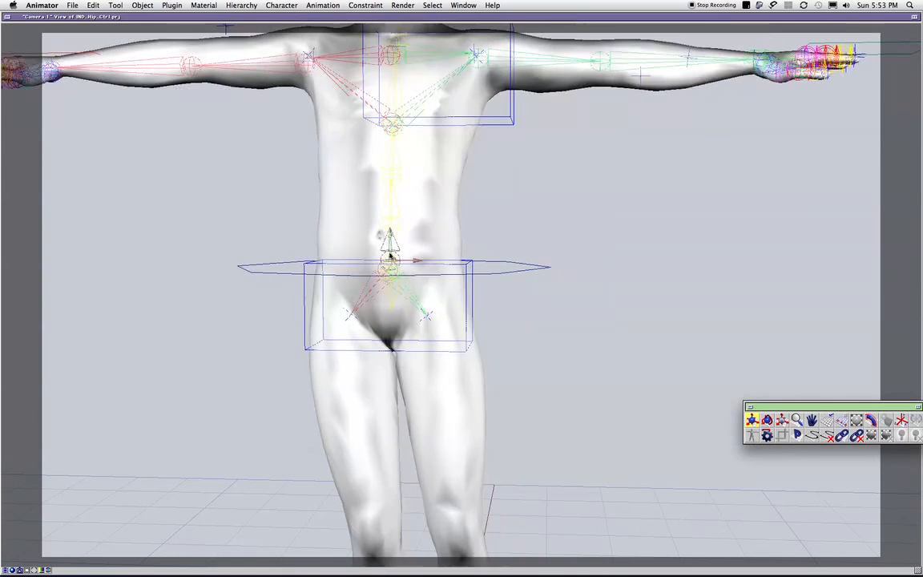
Try translating the Spine 1 bone, undo the move, and rotate the bone slightly instead.
left_click_drag(390, 254, 460, 247)
key("super+z")
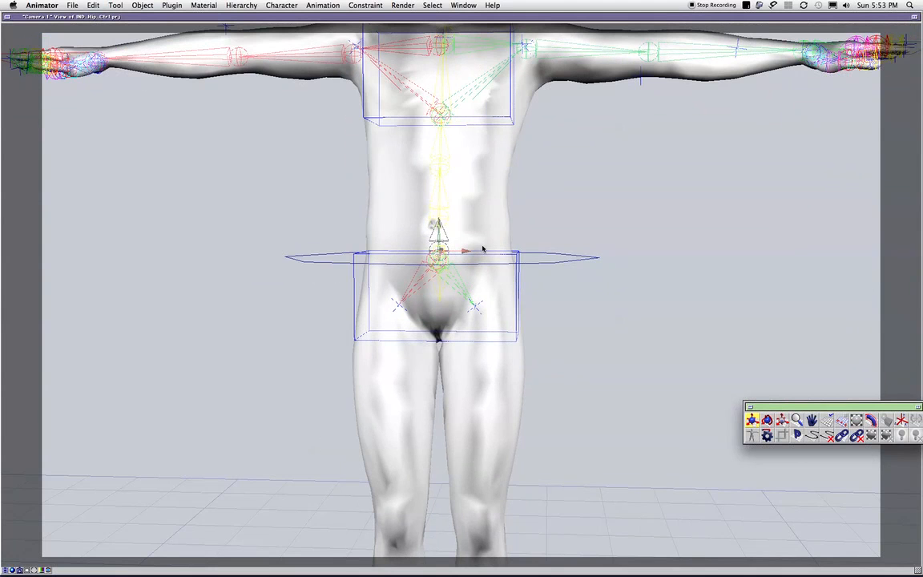
key("r")
left_click_drag(453, 244, 479, 248)
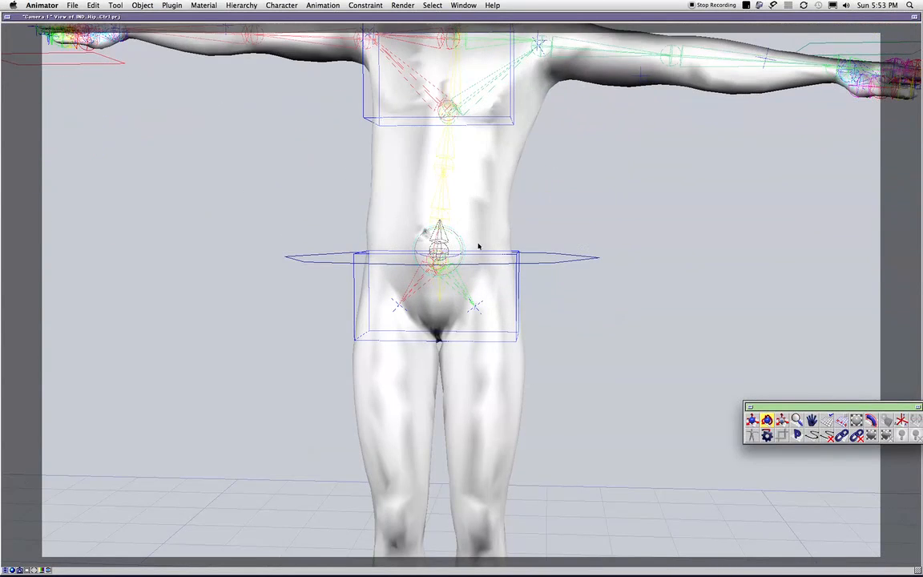
Test rotating IND_HIPS and Spine 1 in turn, undo these rotations, and show the project hierarchy again.
left_click(515, 288)
left_click_drag(435, 255, 477, 252)
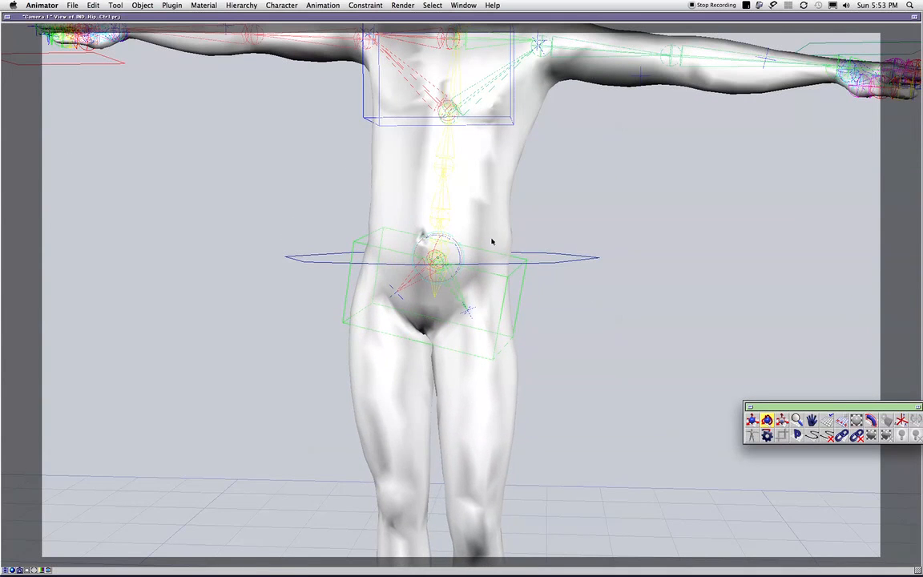
left_click(438, 239)
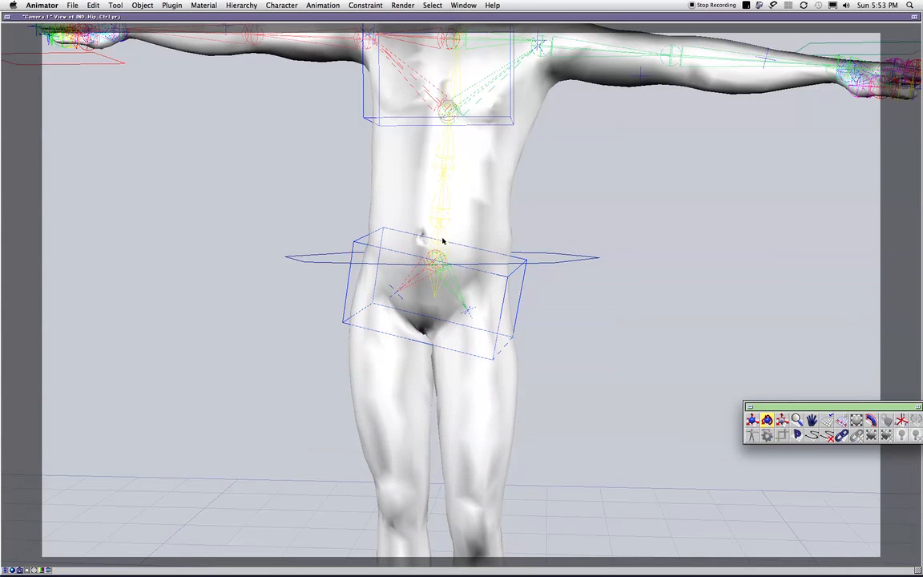
left_click_drag(441, 239, 458, 248)
left_click(454, 280)
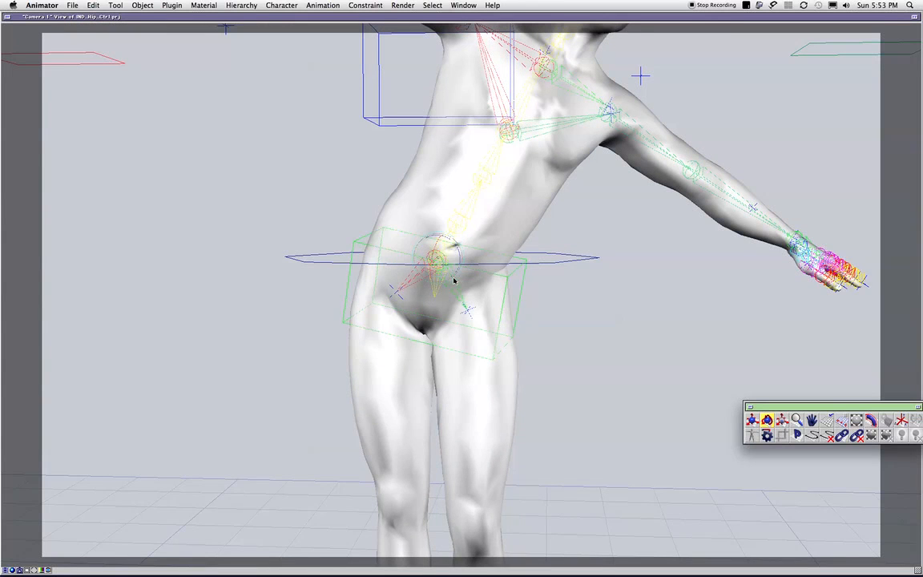
left_click_drag(445, 276, 368, 290)
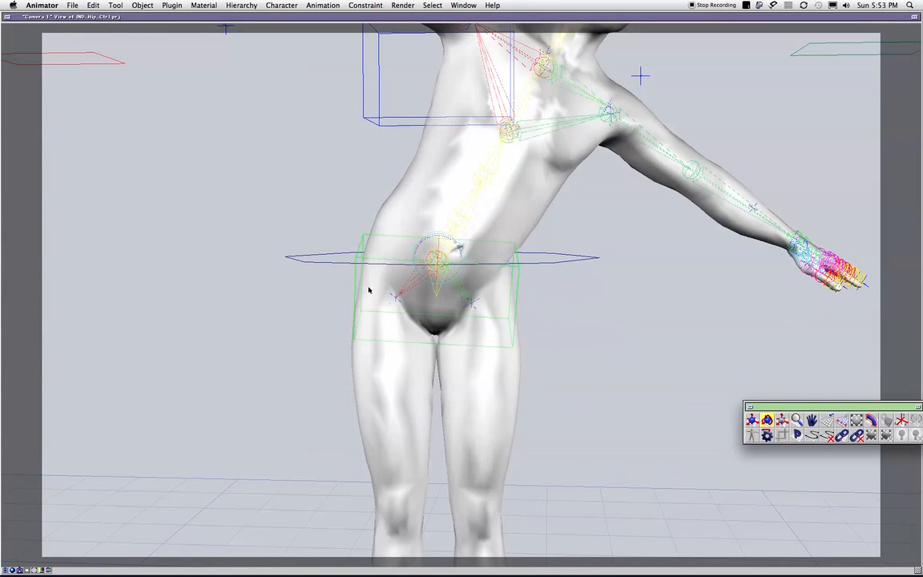
left_click_drag(506, 276, 498, 274)
key("super+z")
key("super+z")
key("super+z")
left_click(920, 58)
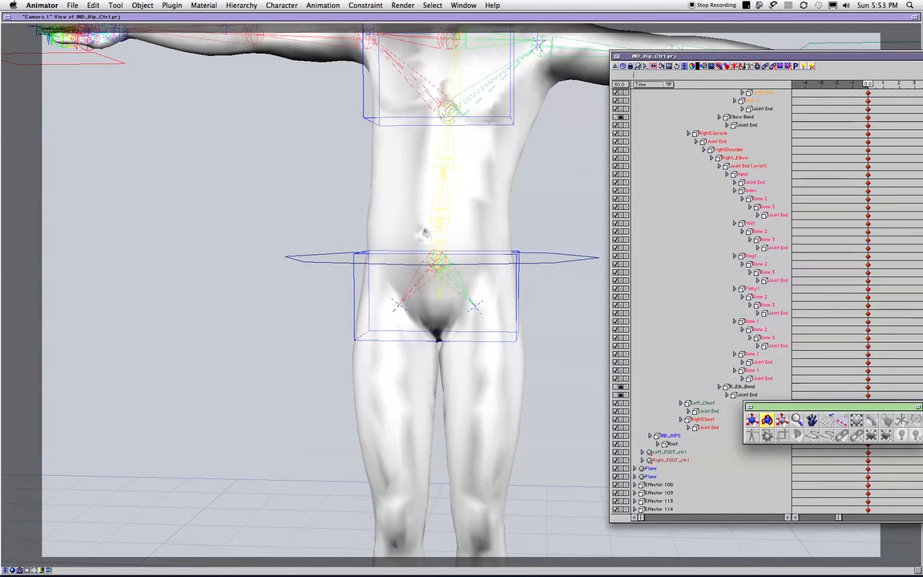
Move the tool palette out of the way in the project window and undo the last torso rotation.
left_click_drag(804, 407, 656, 293)
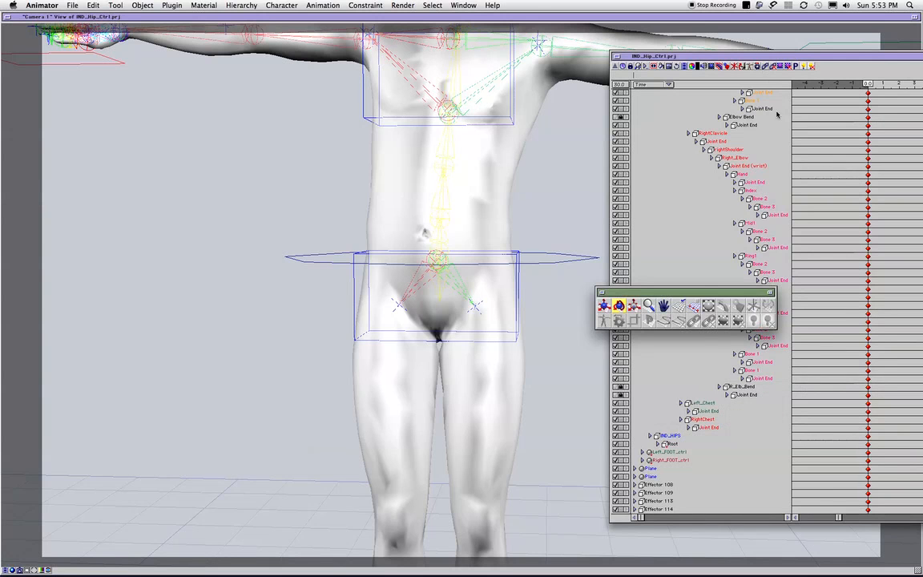
key("super+z")
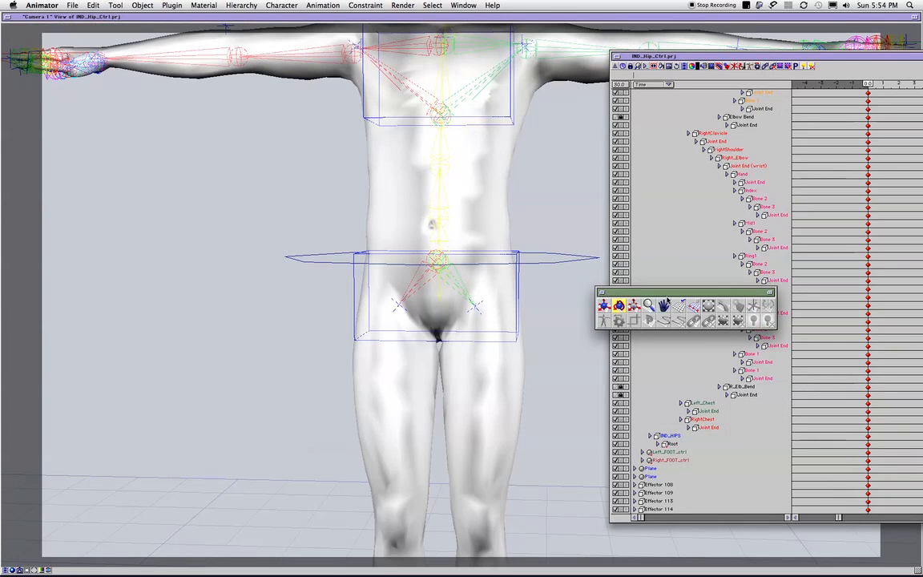
left_click(686, 258)
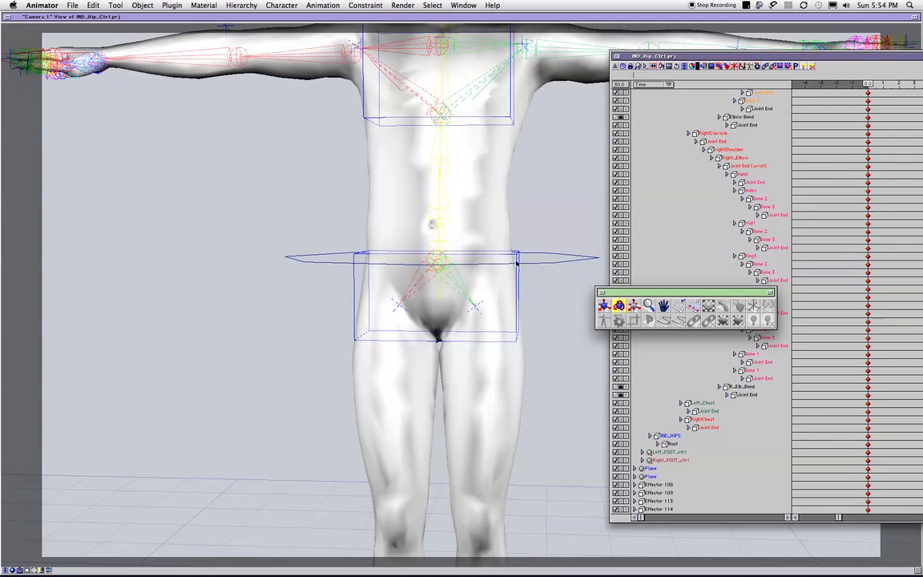
Select the COG_cntl control around the hips and examine its link type and rotation limits, closing its material and link windows.
left_click(530, 261)
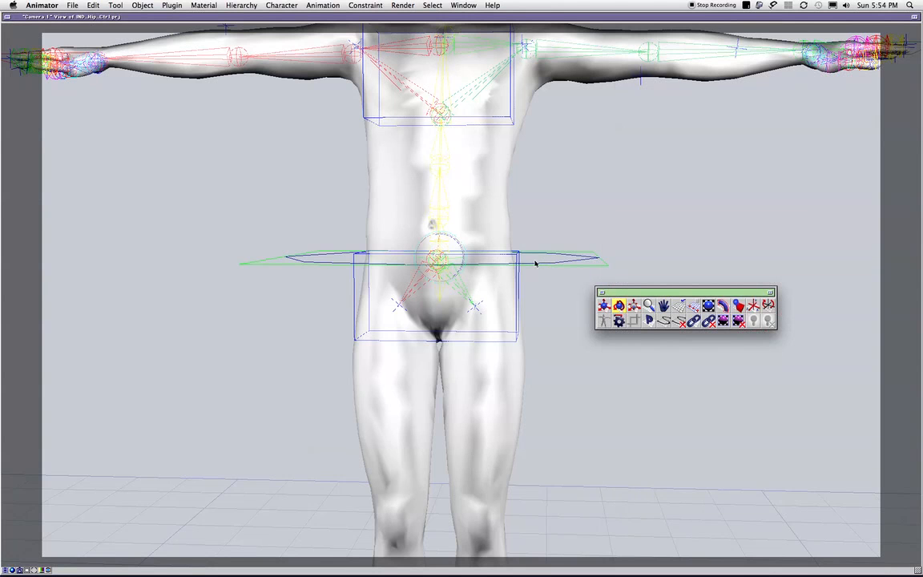
double_click(535, 263)
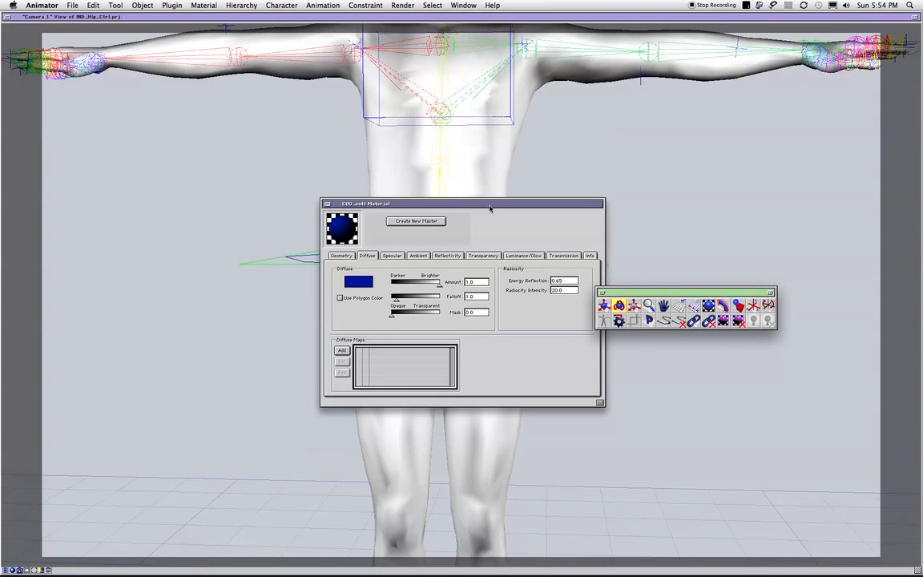
left_click(328, 204)
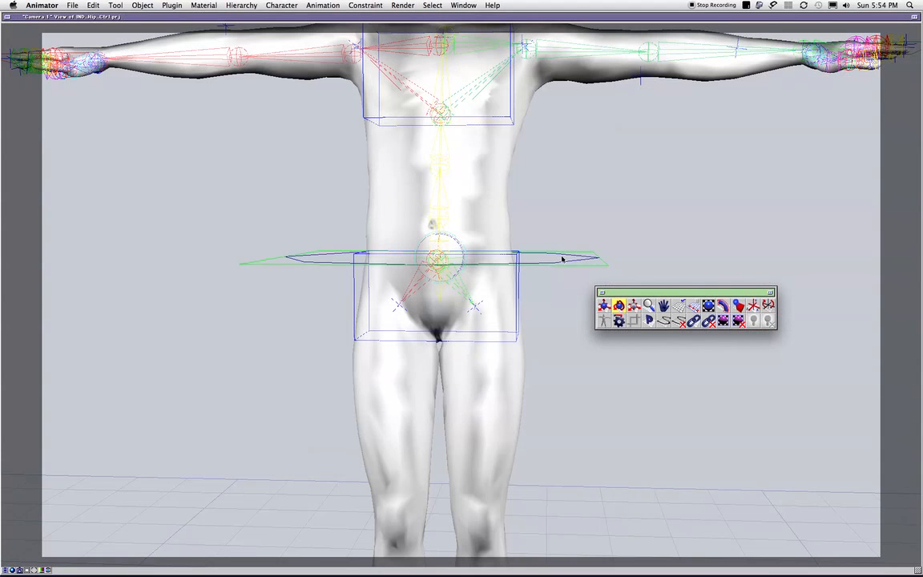
double_click(561, 258)
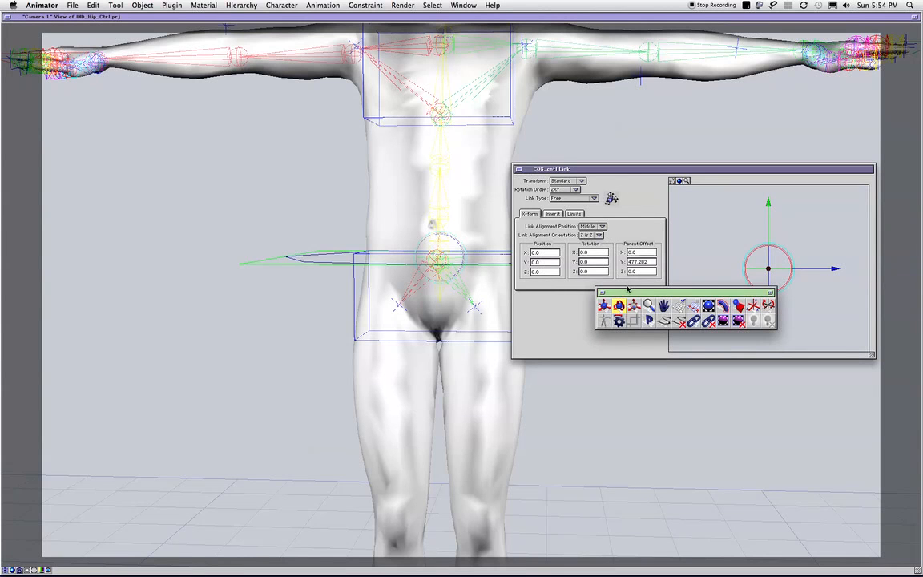
left_click_drag(626, 291, 629, 373)
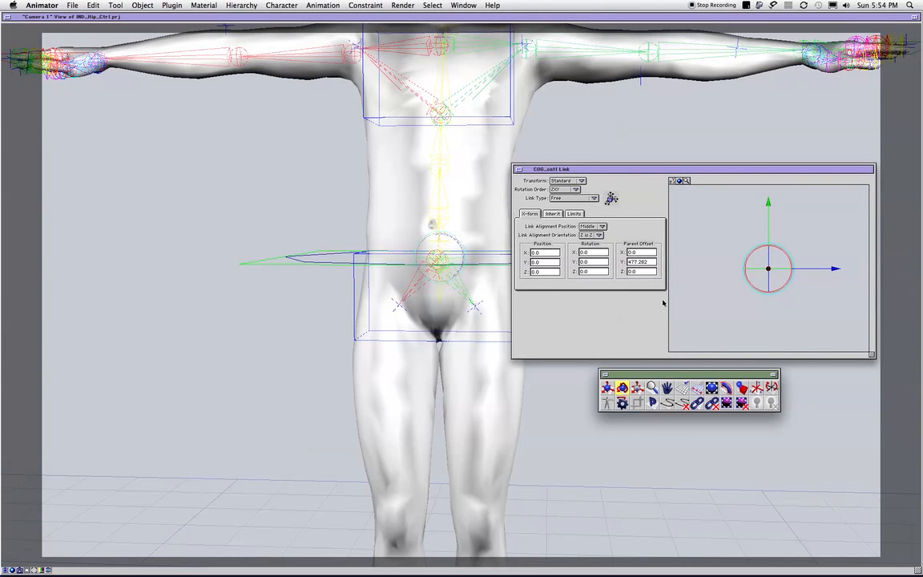
left_click(575, 213)
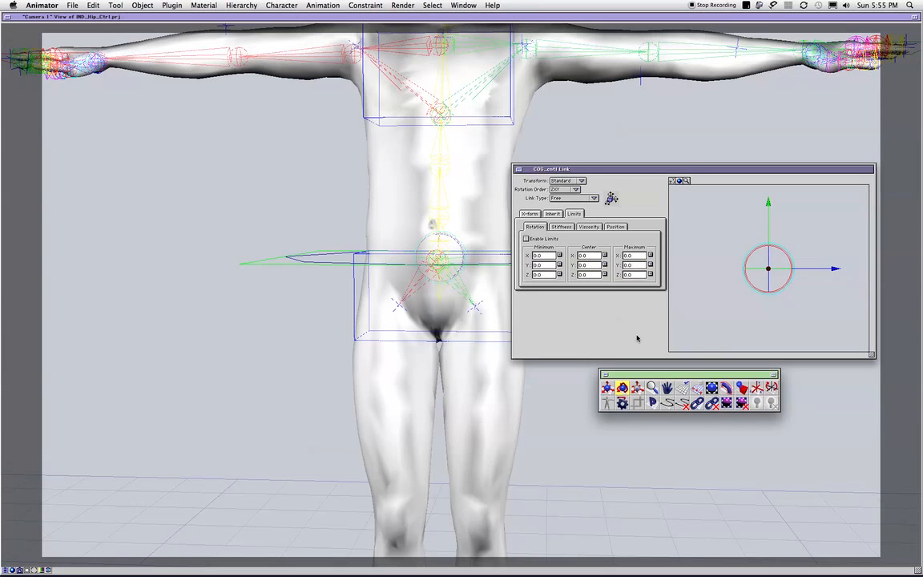
left_click(518, 169)
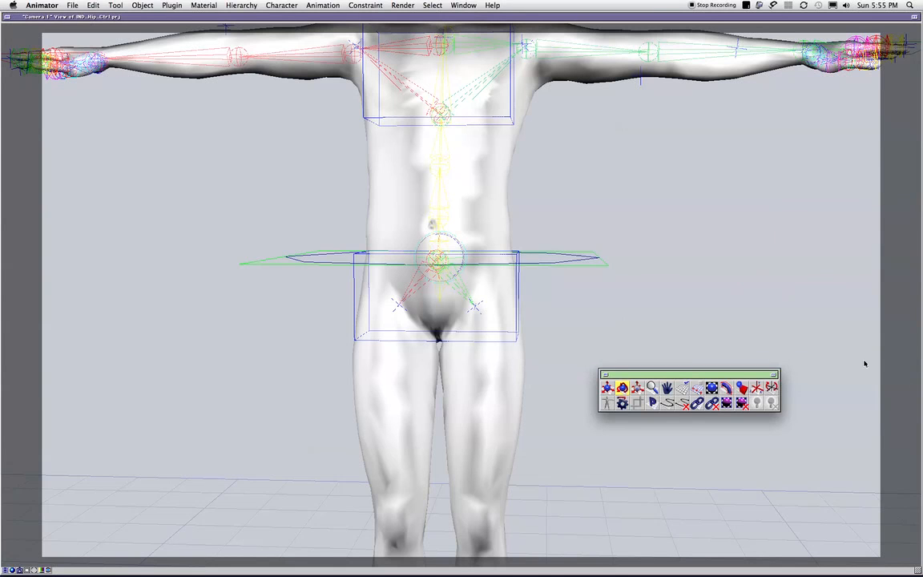
Show the project hierarchy, clear the selection and examine the spine chain parented under COG_cntl.
key("space")
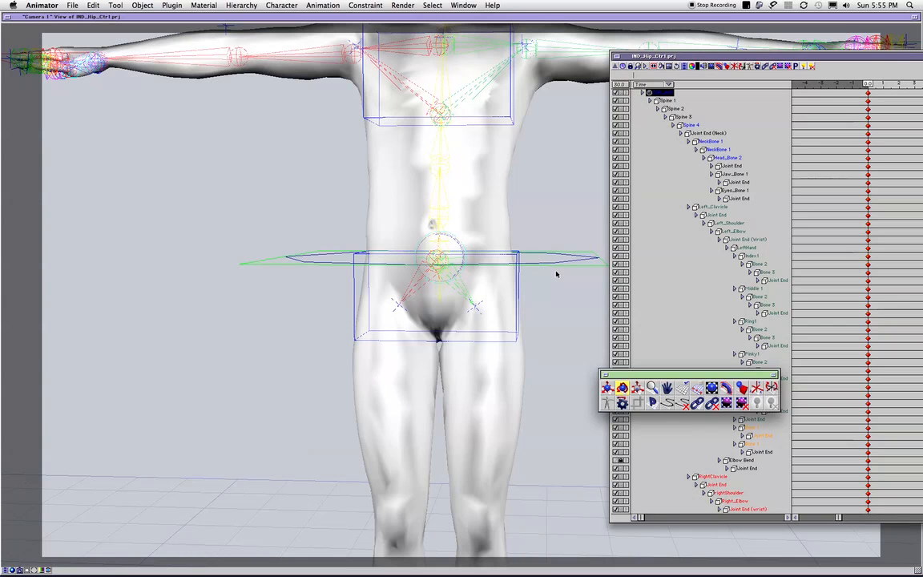
left_click(825, 293)
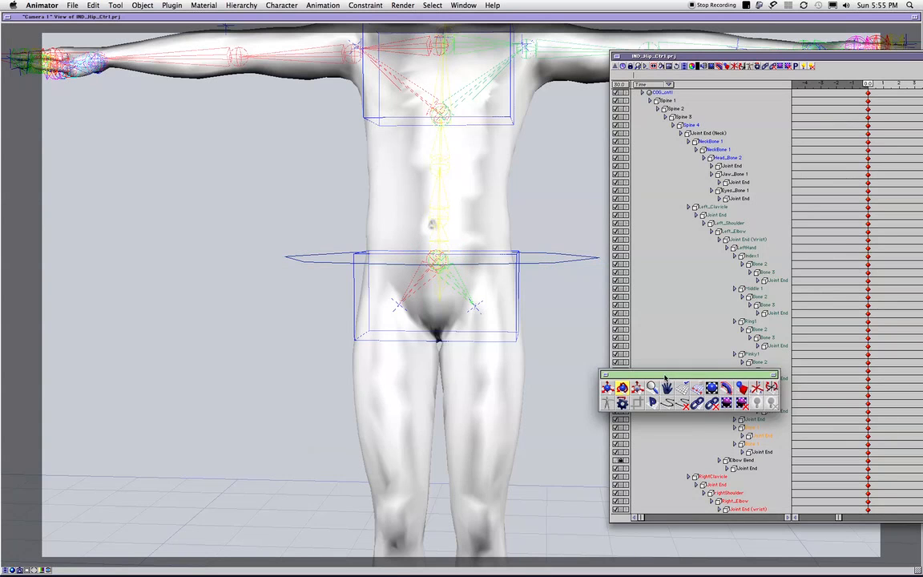
left_click_drag(664, 377, 679, 409)
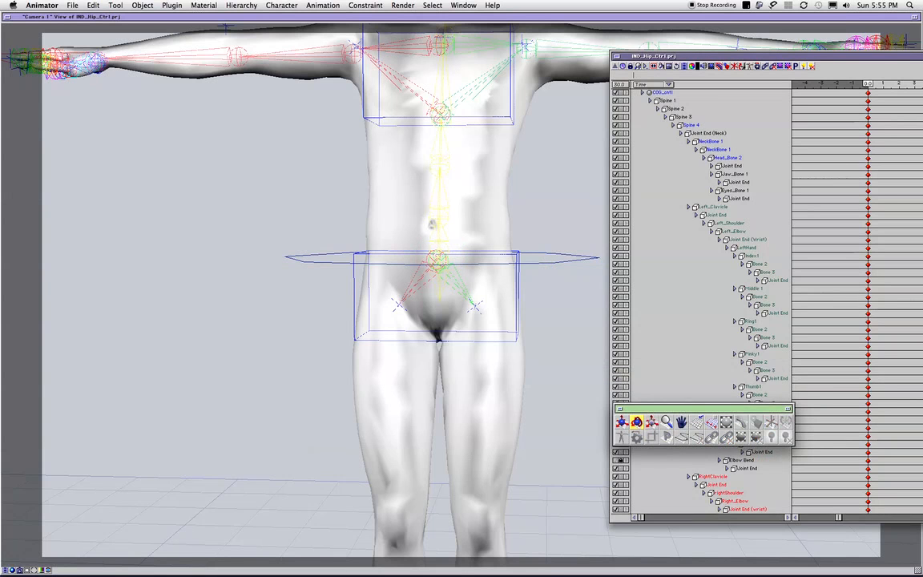
scroll(710, 301, "up", 2)
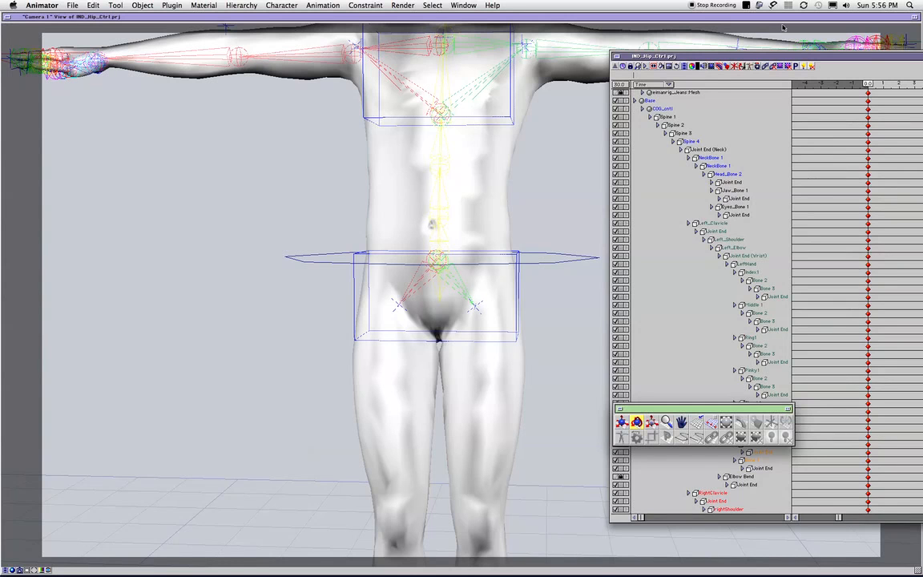
key("super+w")
Try rotating the Spine 2 bone slightly and check its link settings.
left_click(442, 199)
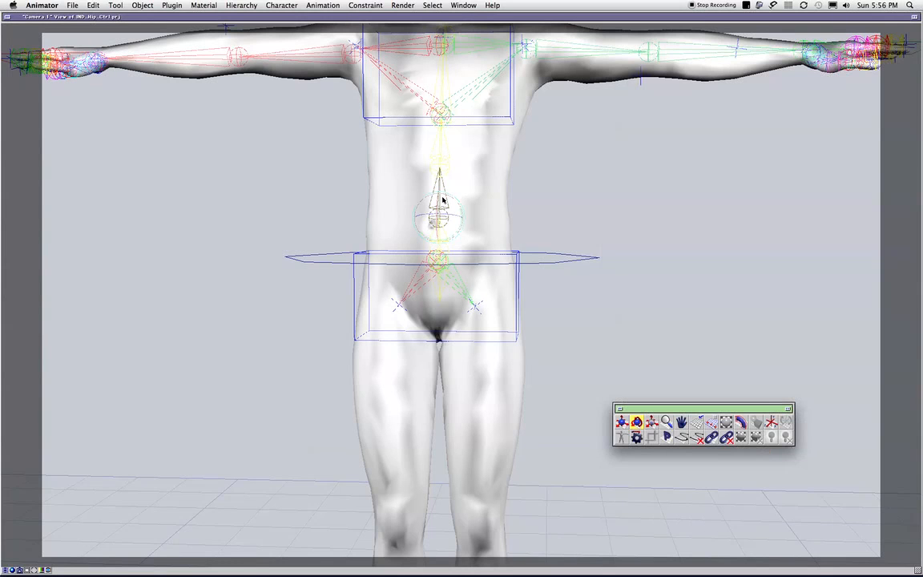
mouse_move(442, 199)
left_mouse_down()
mouse_move(425, 200)
mouse_move(449, 207)
mouse_move(438, 221)
mouse_move(434, 206)
mouse_move(451, 202)
left_mouse_up()
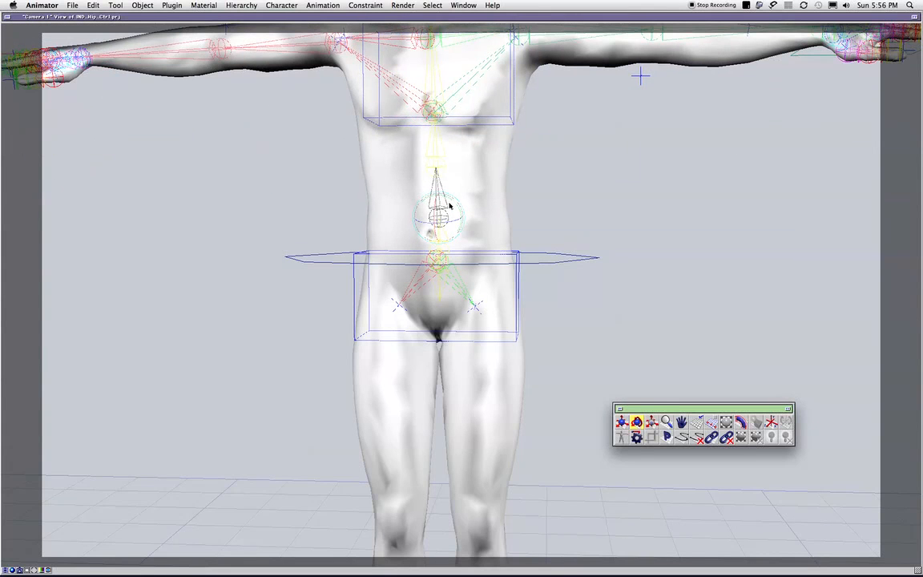
double_click(446, 208)
key("super+w")
double_click(439, 220, "super")
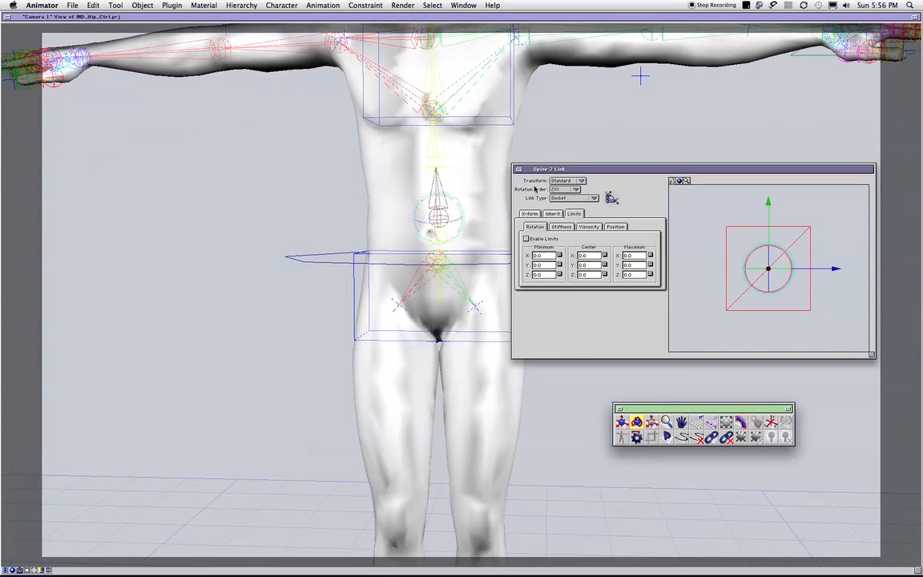
key("super+w")
Select the Spine 3 bone, check its link type and limits, and close its link window.
left_click(438, 159)
double_click(438, 158)
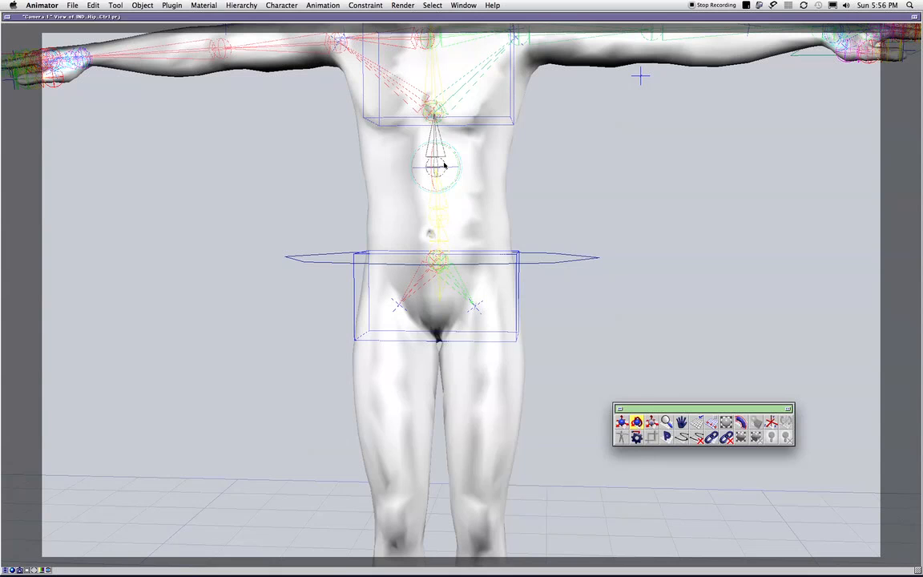
double_click(449, 178)
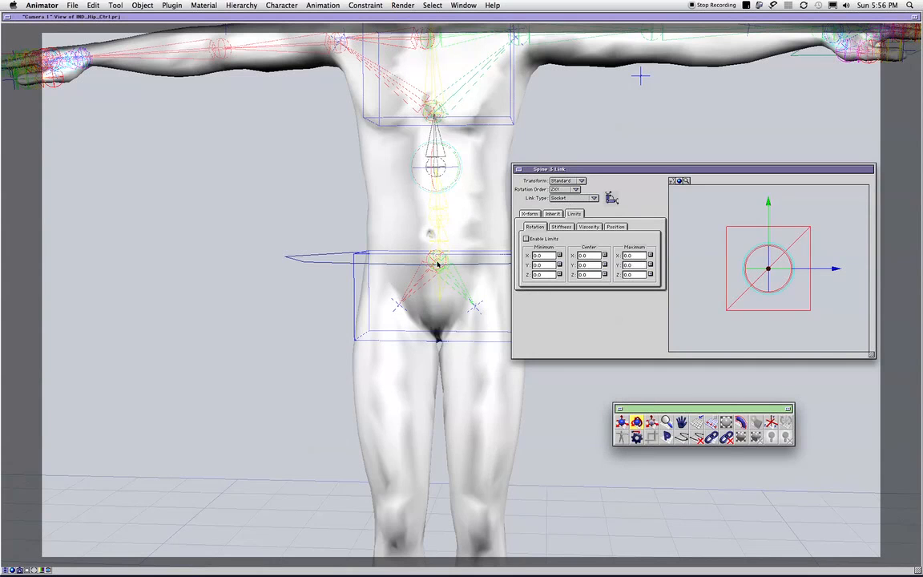
left_click(476, 266)
Select the IND_HIPS box, show the project hierarchy, undo the Spine 2 test rotation, and close the tool palette.
left_click(408, 258)
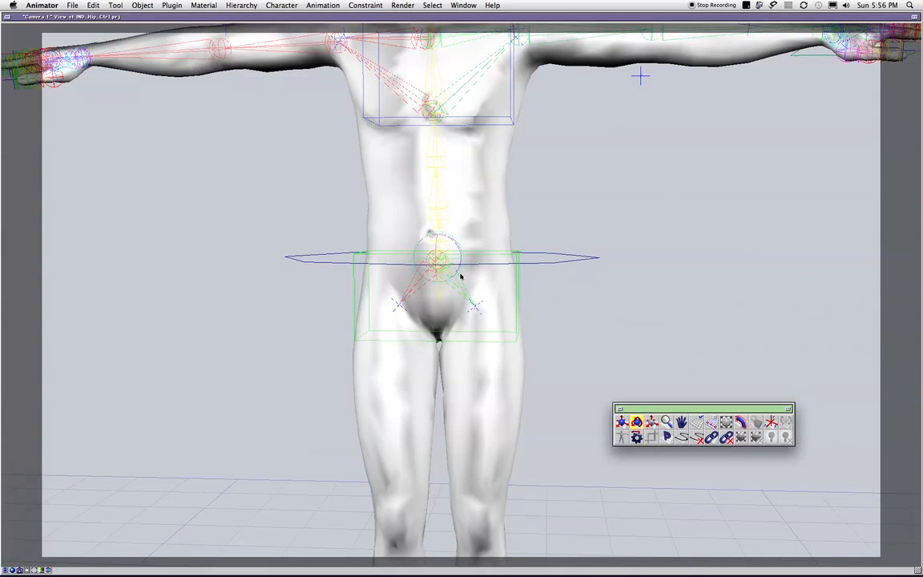
key("super+0")
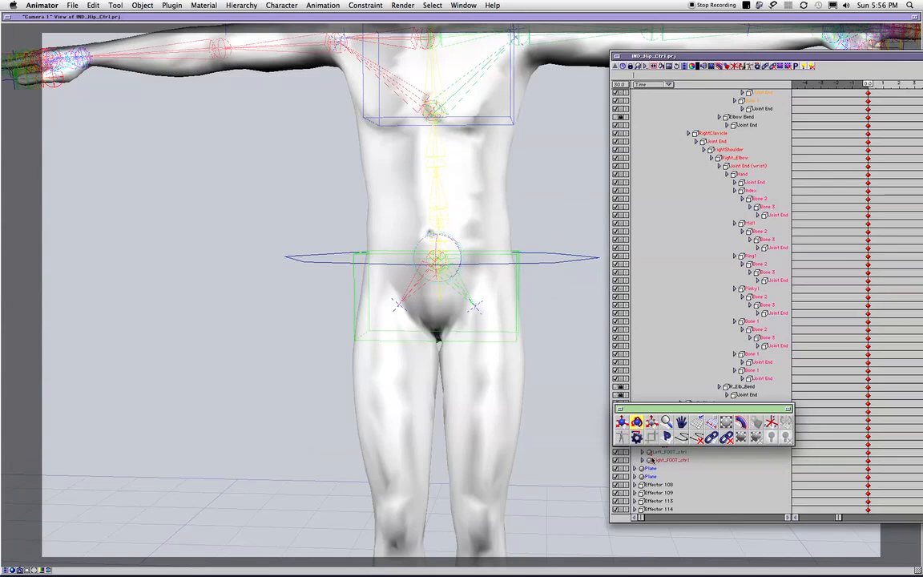
key("super+z")
key("super+z")
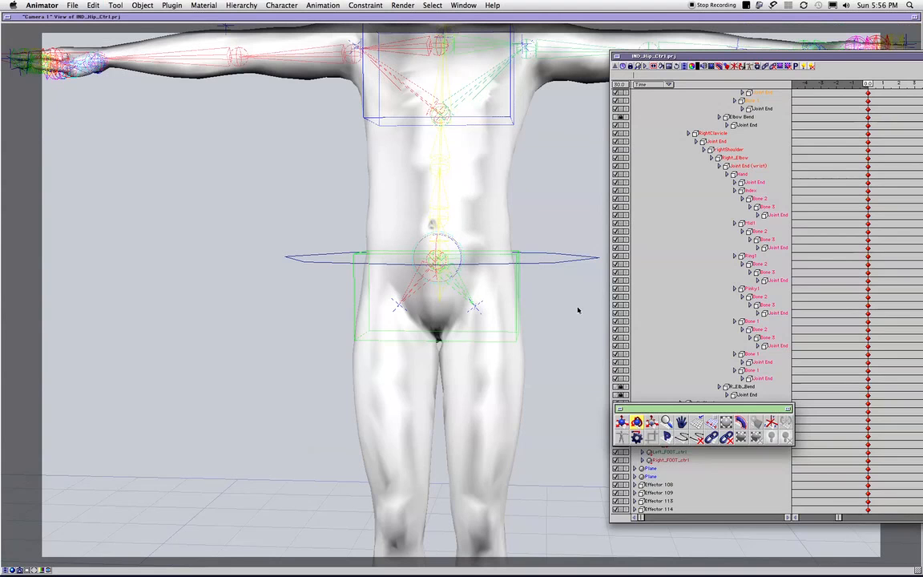
left_click(620, 410)
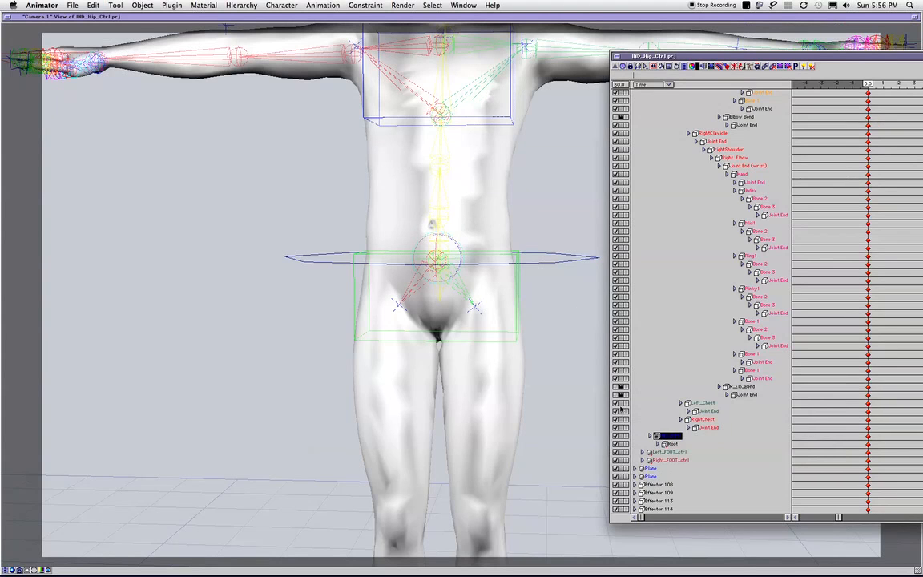
Examine where IND_HIPS and its Root child sit in the project hierarchy, then clear the selection.
left_click(563, 278)
left_click(460, 256)
left_click(503, 262)
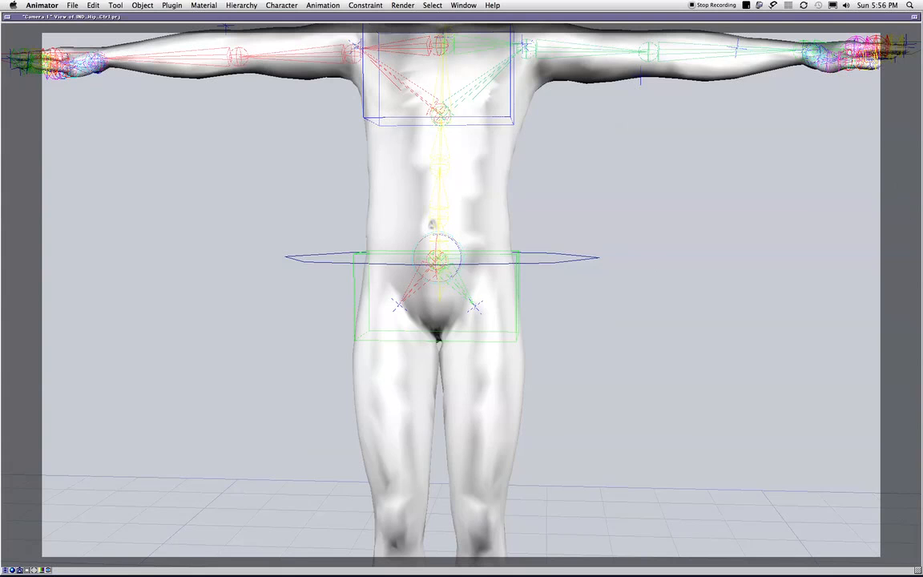
left_click(919, 104)
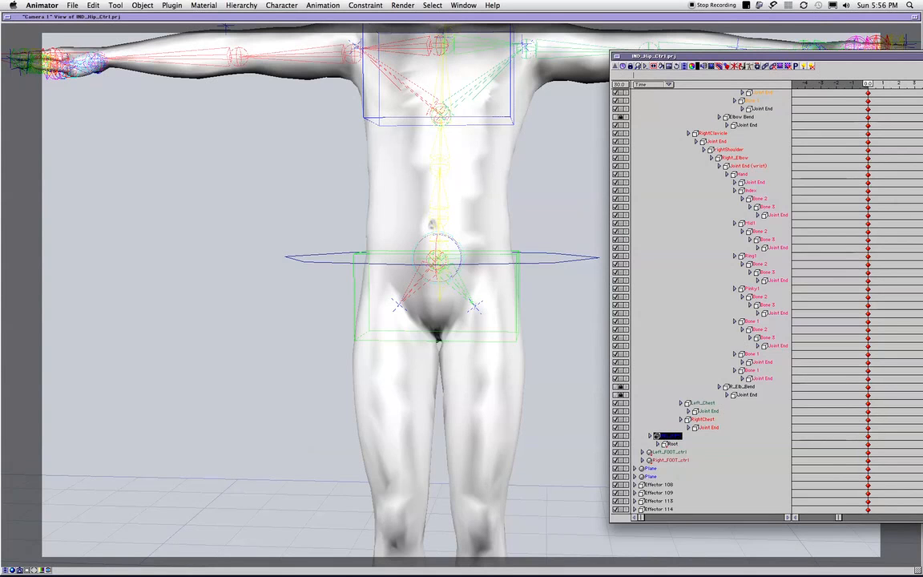
scroll(899, 205, "up", 1)
scroll(701, 296, "up", 5)
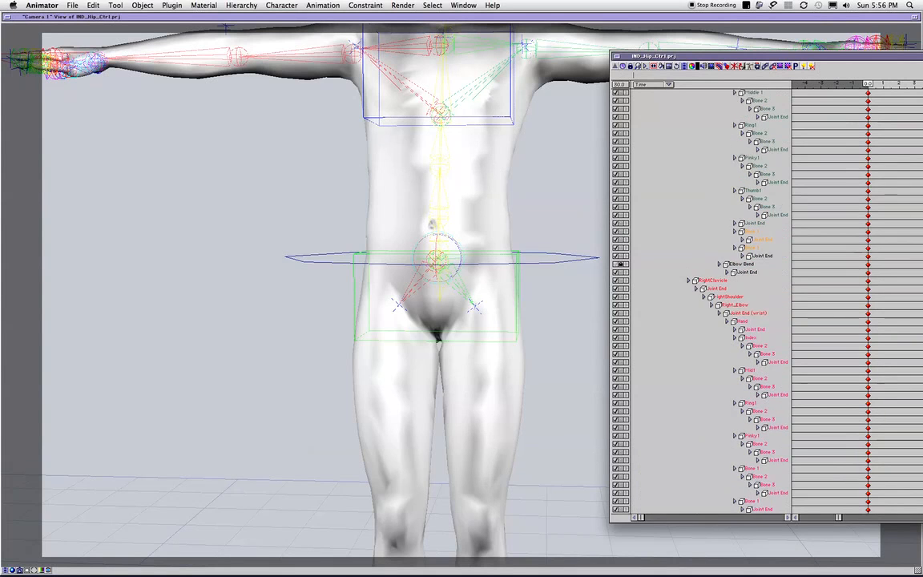
scroll(705, 304, "down", 6)
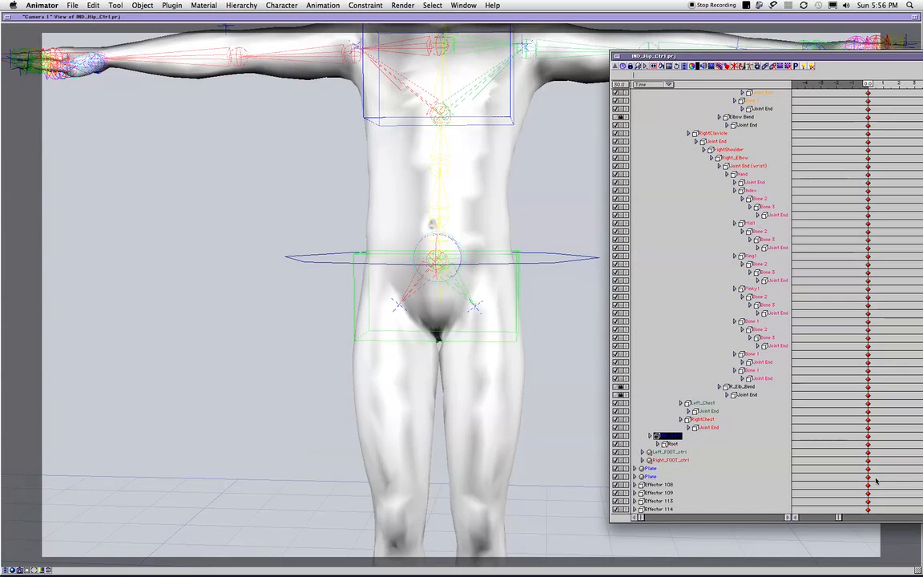
left_click(750, 441)
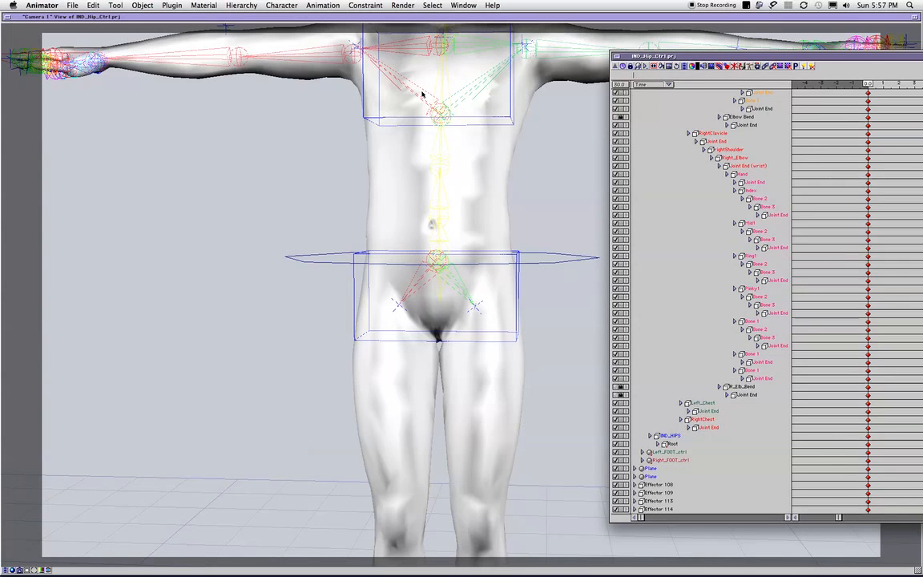
Test bending the torso from the Spine 2 bone in a three-quarter view and undo the rotation.
middle_click_drag(535, 175, 643, 292)
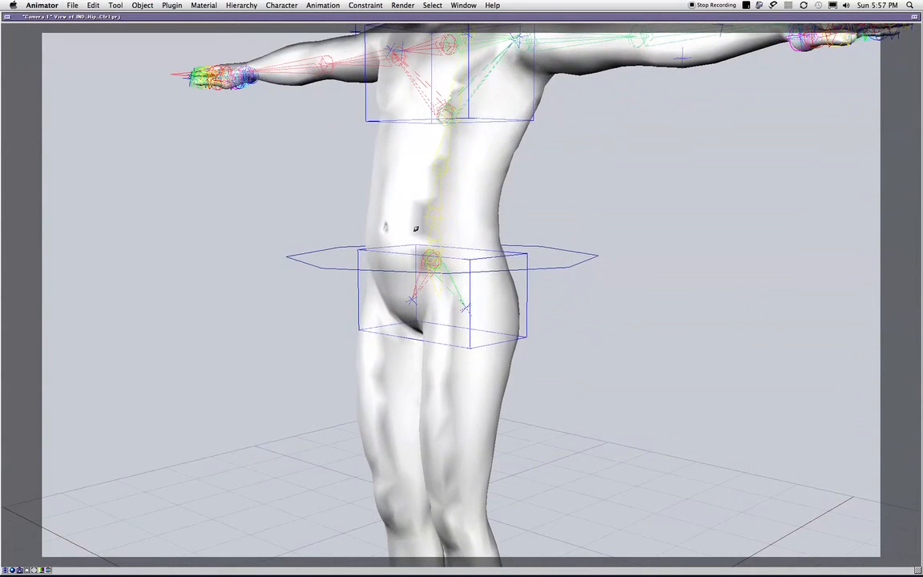
middle_click_drag(545, 183, 552, 241)
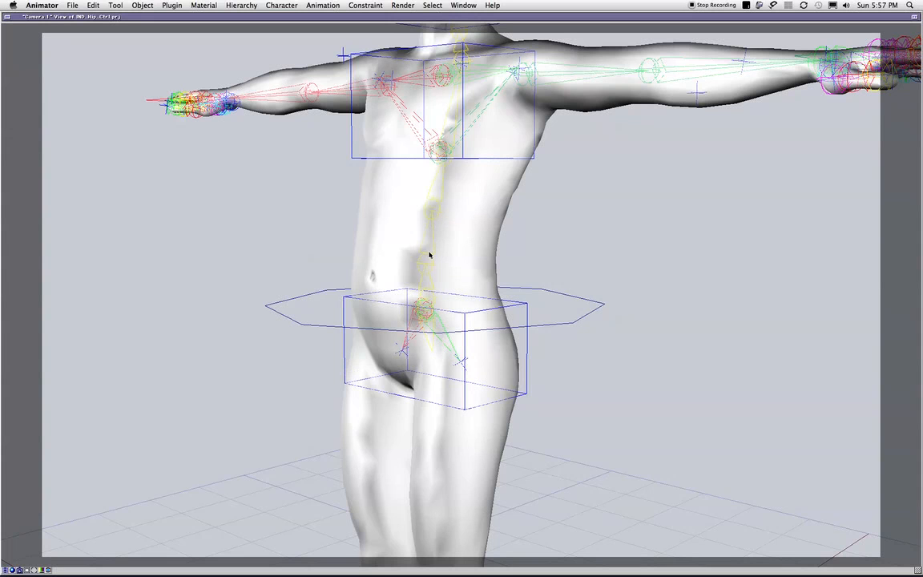
left_click_drag(438, 257, 445, 214)
key("super+z")
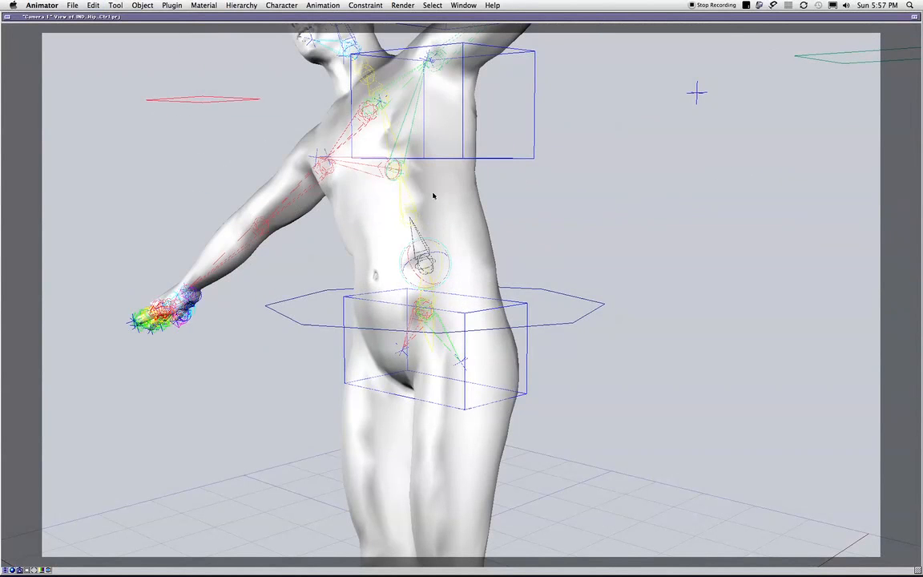
Test rotating the Spine 3 bone below the chest, undo it, and return to a front view.
left_click(433, 208)
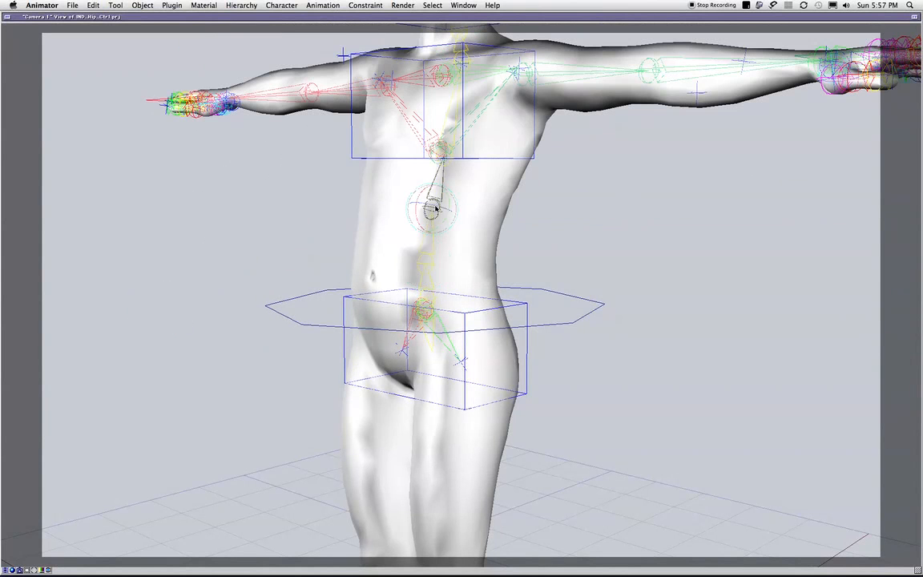
mouse_move(426, 189)
left_mouse_down()
mouse_move(437, 190)
mouse_move(432, 181)
mouse_move(426, 195)
left_mouse_up()
key("super+z")
left_click_drag(440, 151, 460, 106)
key("t")
left_click_drag(433, 192, 700, 225)
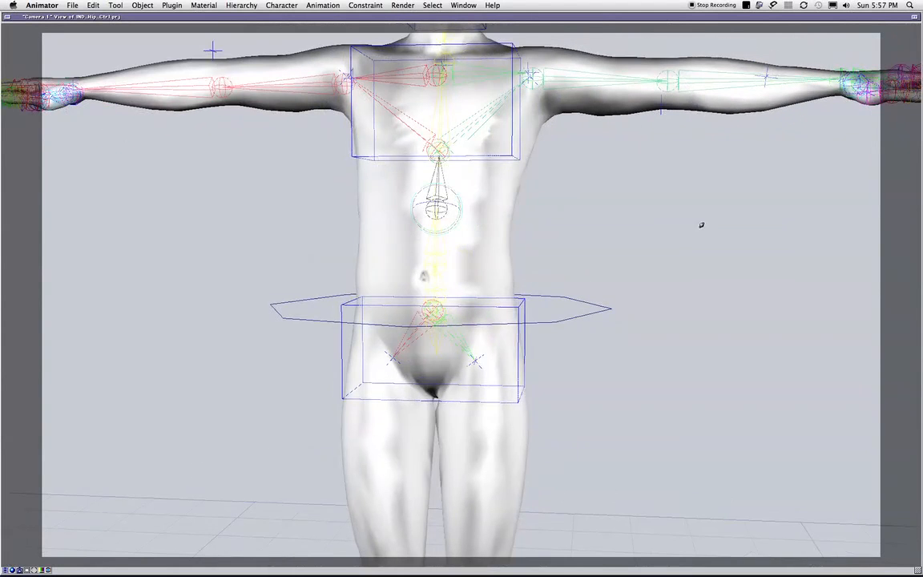
Test rotating the Spine 1 bone above the hips, undo it, and select the Spine 3 bone.
left_click(433, 278)
mouse_move(439, 276)
left_mouse_down()
mouse_move(418, 275)
mouse_move(446, 278)
mouse_move(447, 270)
left_mouse_up()
key("super+z")
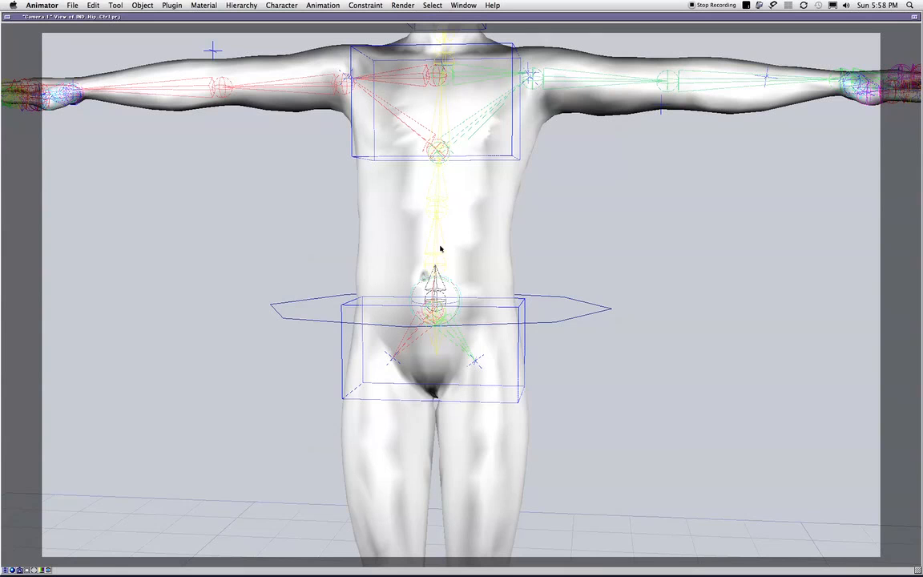
left_click_drag(438, 250, 439, 148)
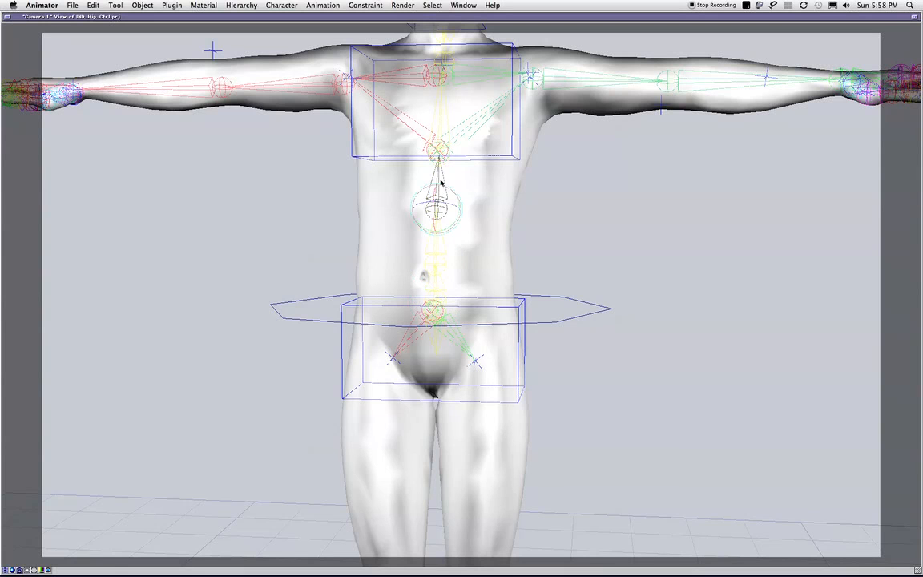
Test rotating the spine bone below the chest after comparing it with the spine bone above the hips.
middle_click_drag(634, 277, 370, 270)
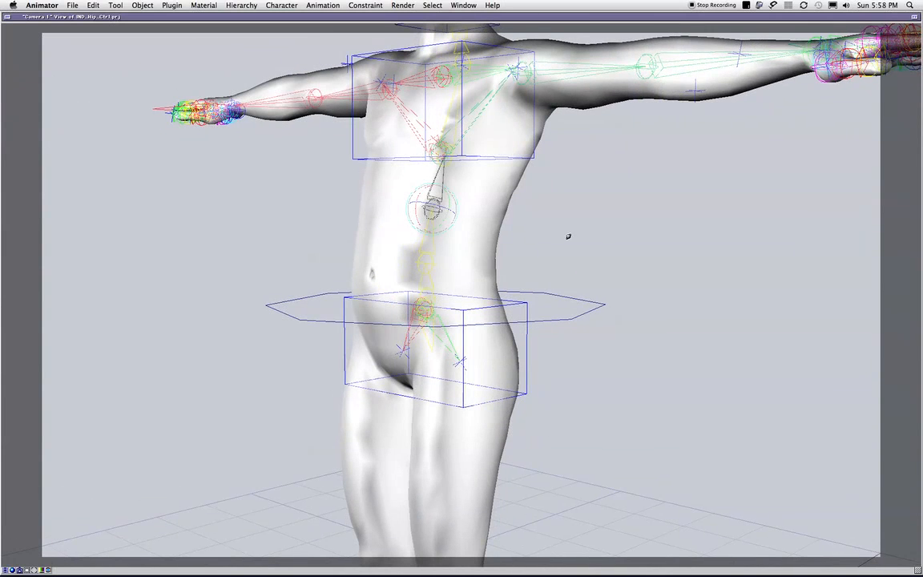
middle_click_drag(567, 236, 646, 285)
middle_click_drag(533, 216, 442, 252)
left_click(432, 256)
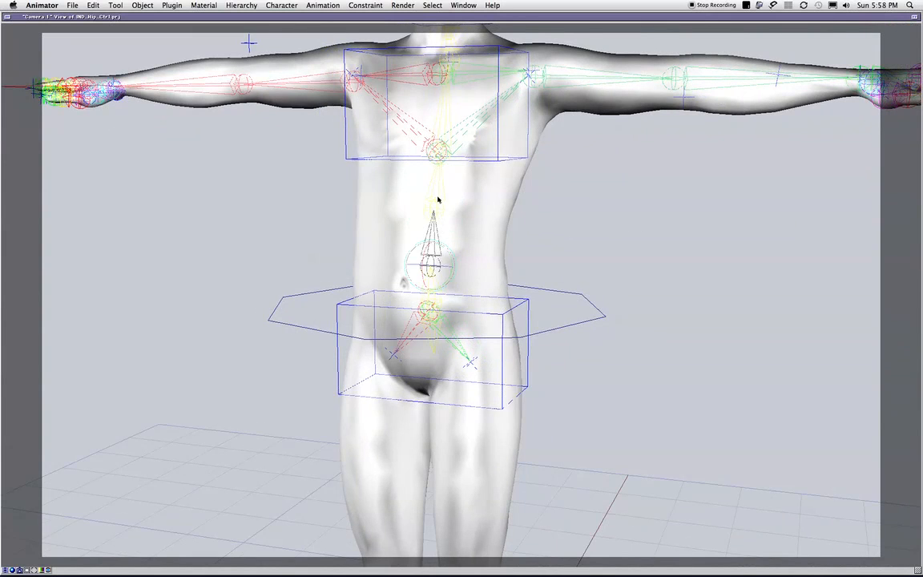
left_click(438, 193)
left_click_drag(433, 188, 432, 166)
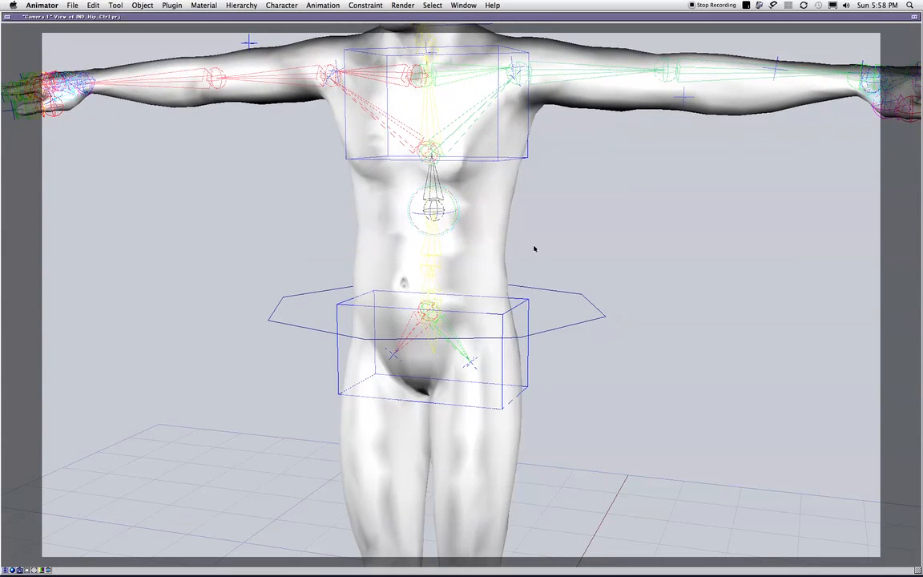
Check the bent torso in a full-body three-quarter view and undo the spine rotation.
left_click_drag(469, 297, 550, 301, "alt")
right_click_drag(547, 287, 501, 259, "alt")
left_click_drag(494, 290, 282, 280, "alt")
key("super+z")
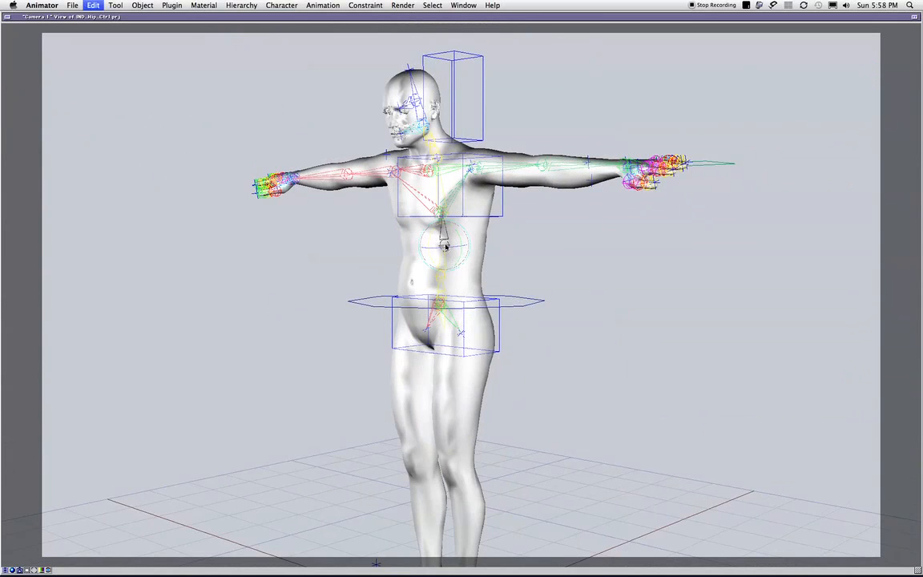
key("super+z")
key("super+z")
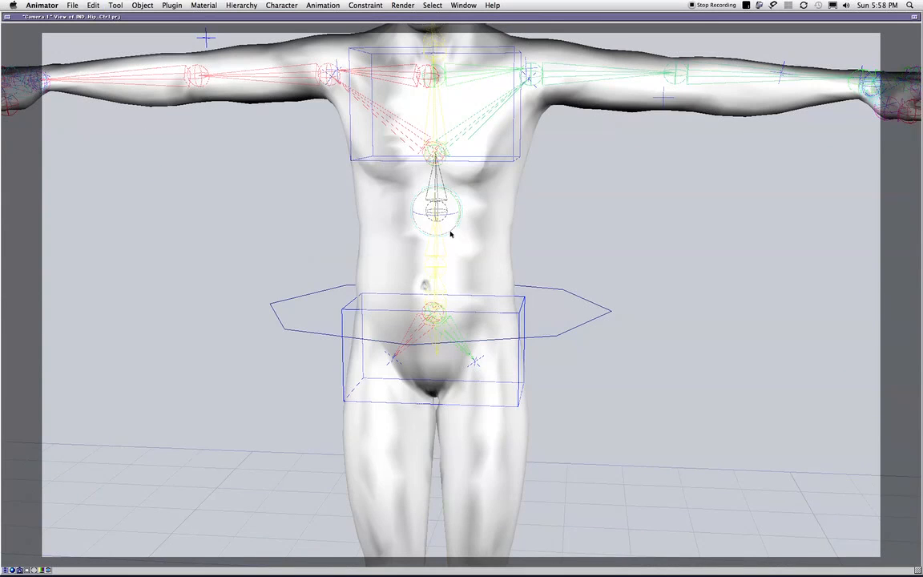
key("super+z")
Check the whole figure from the side and front, then test rotating the chest control box and undo it.
right_click_drag(534, 233, 492, 205, "alt")
left_click_drag(487, 228, 160, 256, "alt")
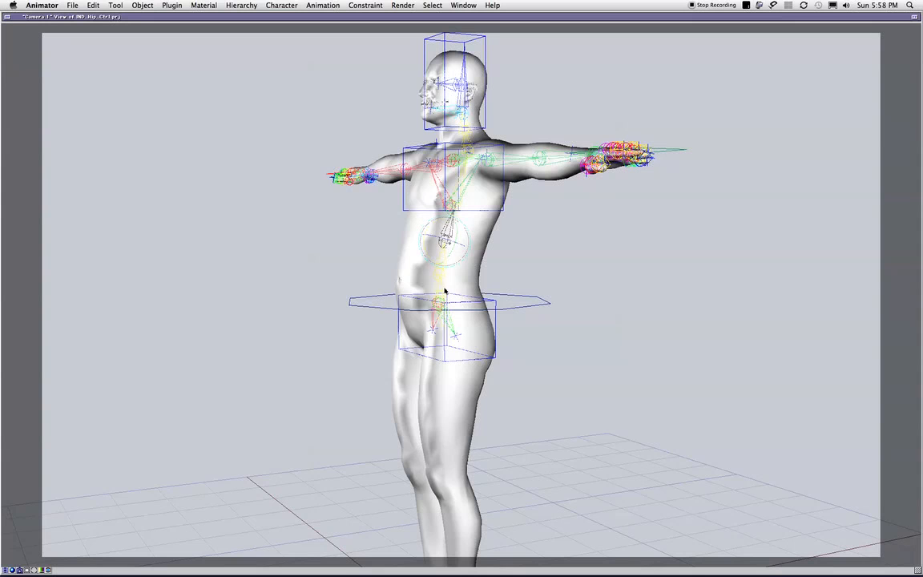
left_click_drag(499, 221, 796, 248)
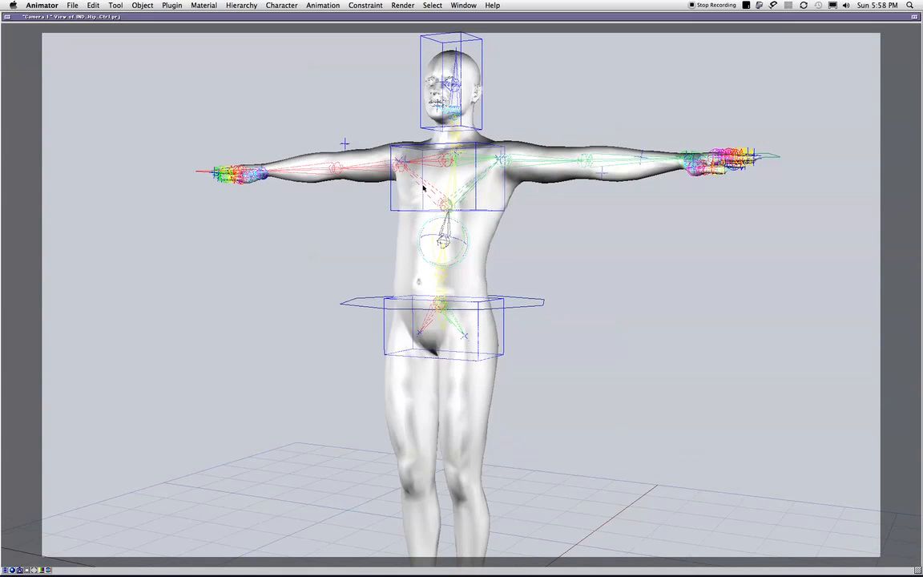
left_click(475, 194)
left_click_drag(457, 190, 571, 210)
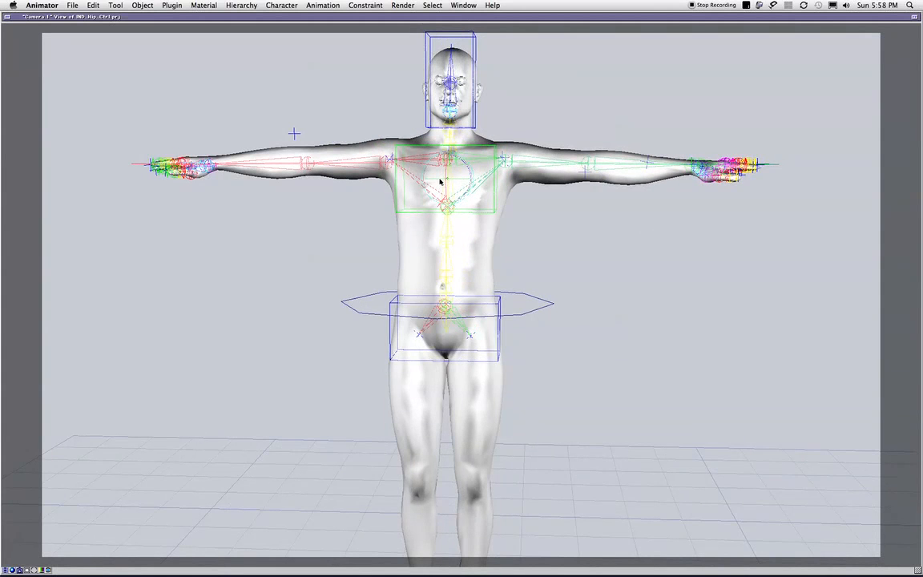
left_click_drag(446, 178, 450, 180)
key("super+z")
Tilt the upper body sideways with COG_cntl and rotate the hips separately with the IND_HIPS box.
mouse_move(468, 298)
left_mouse_down()
mouse_move(464, 308)
mouse_move(462, 290)
left_mouse_up()
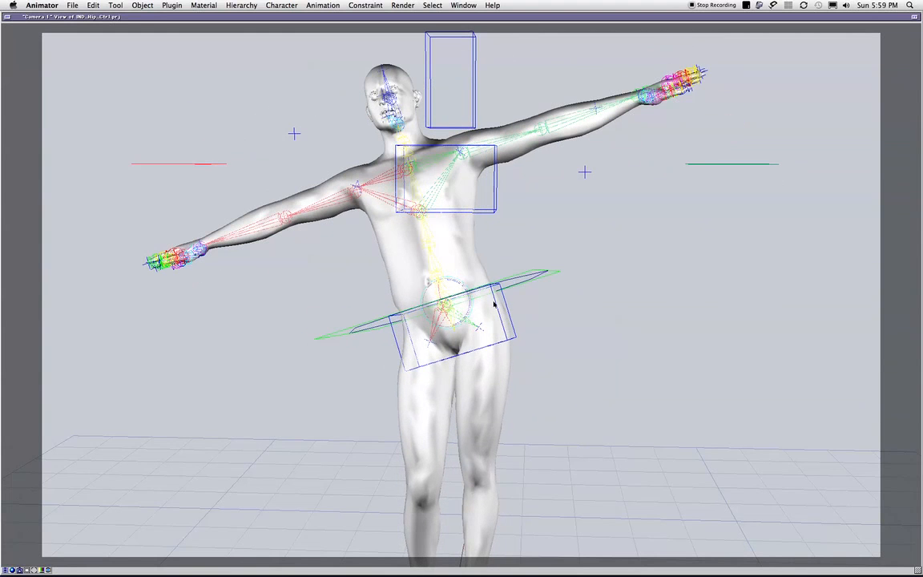
left_click_drag(455, 298, 438, 281)
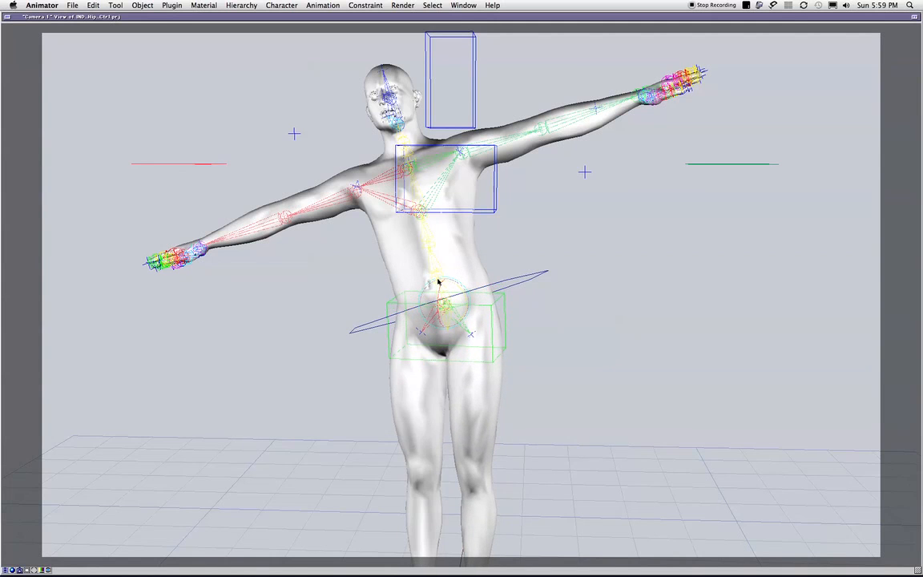
left_click_drag(463, 298, 471, 246)
Straighten the torso with the spine bone above the hips, then bend it sideways from the spine bone below the chest.
left_click(435, 274)
left_click_drag(436, 264, 446, 266)
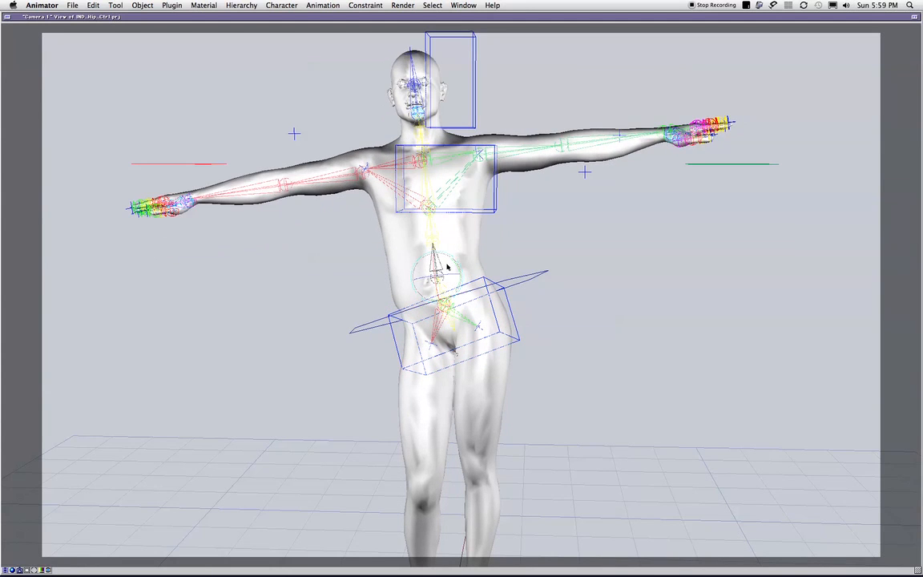
left_click_drag(432, 231, 406, 203)
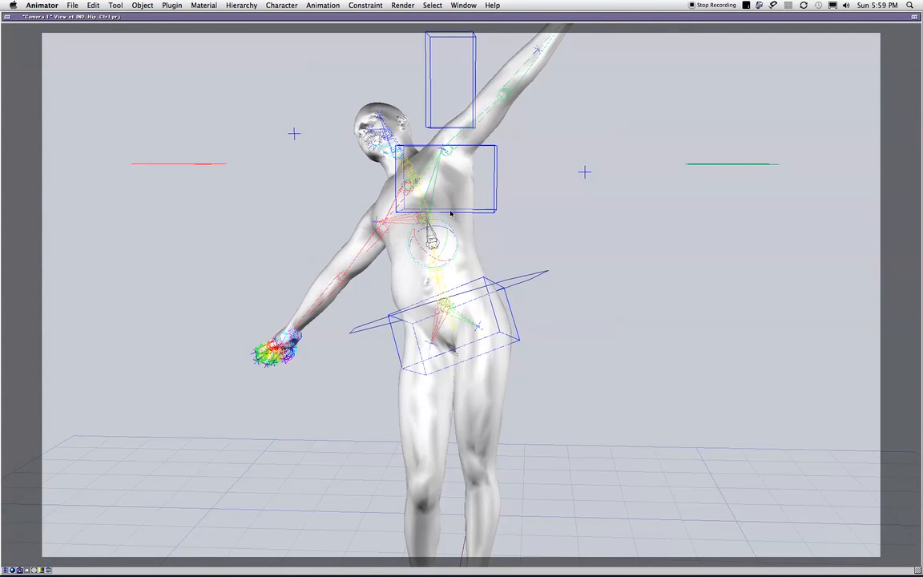